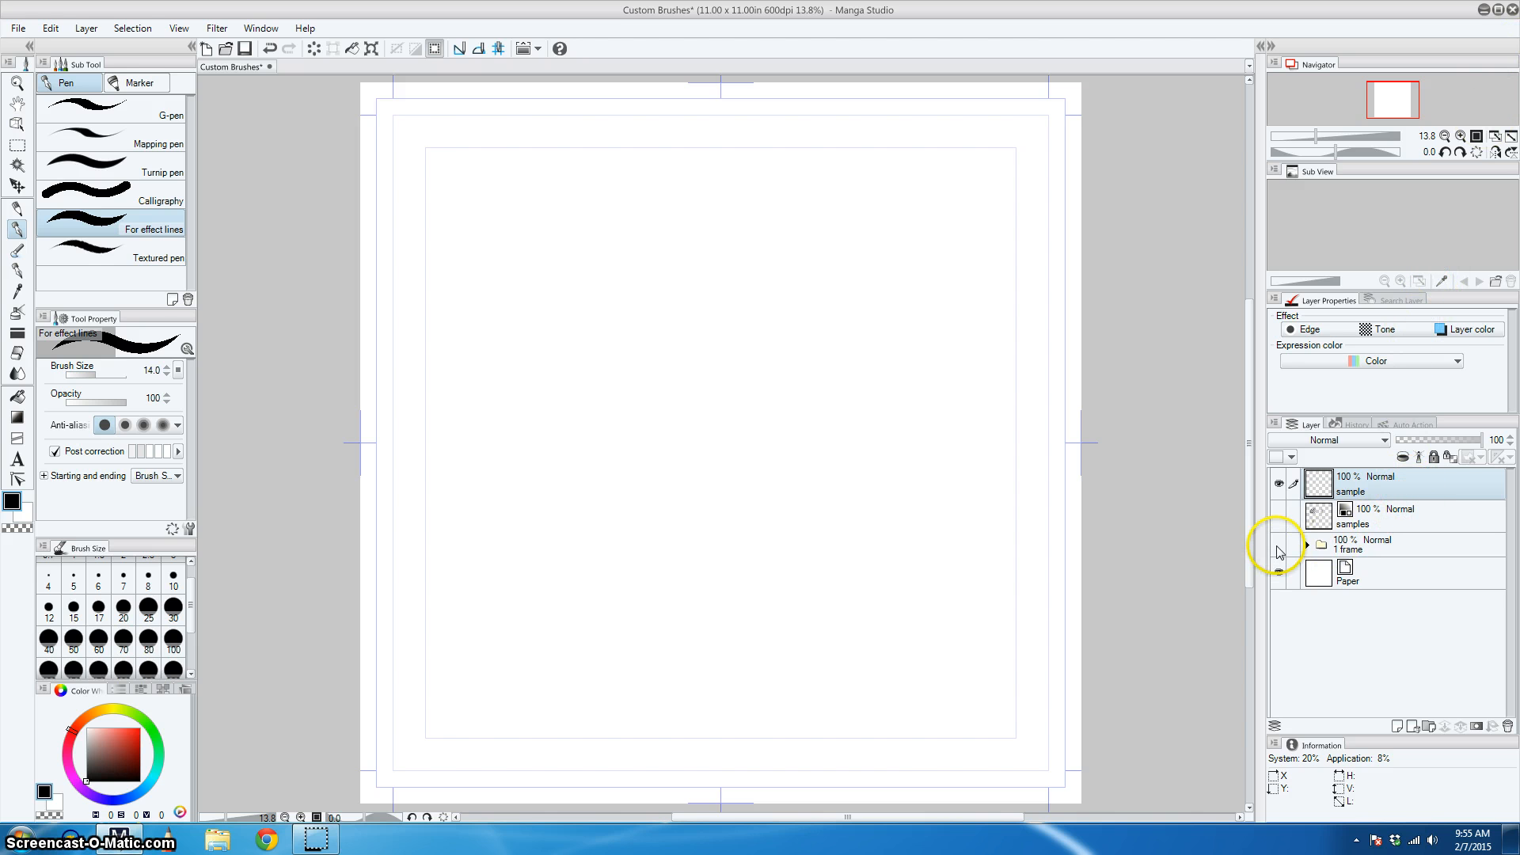
View the artwork in the 1 frame folder and the samples layer, then leave only the blank sample layer and Paper visible.
click(1278, 544)
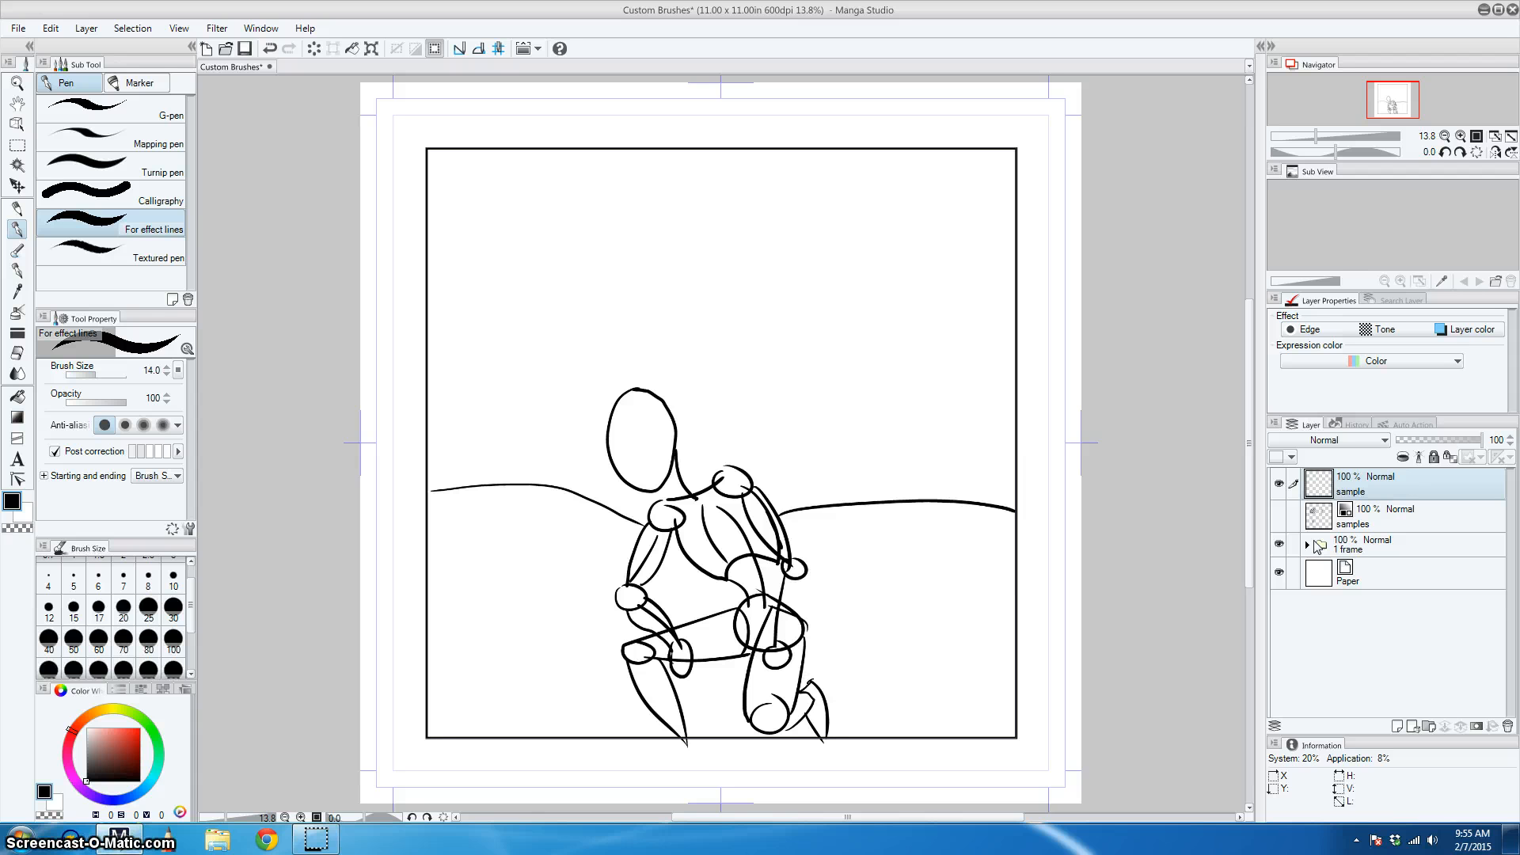
click(1280, 484)
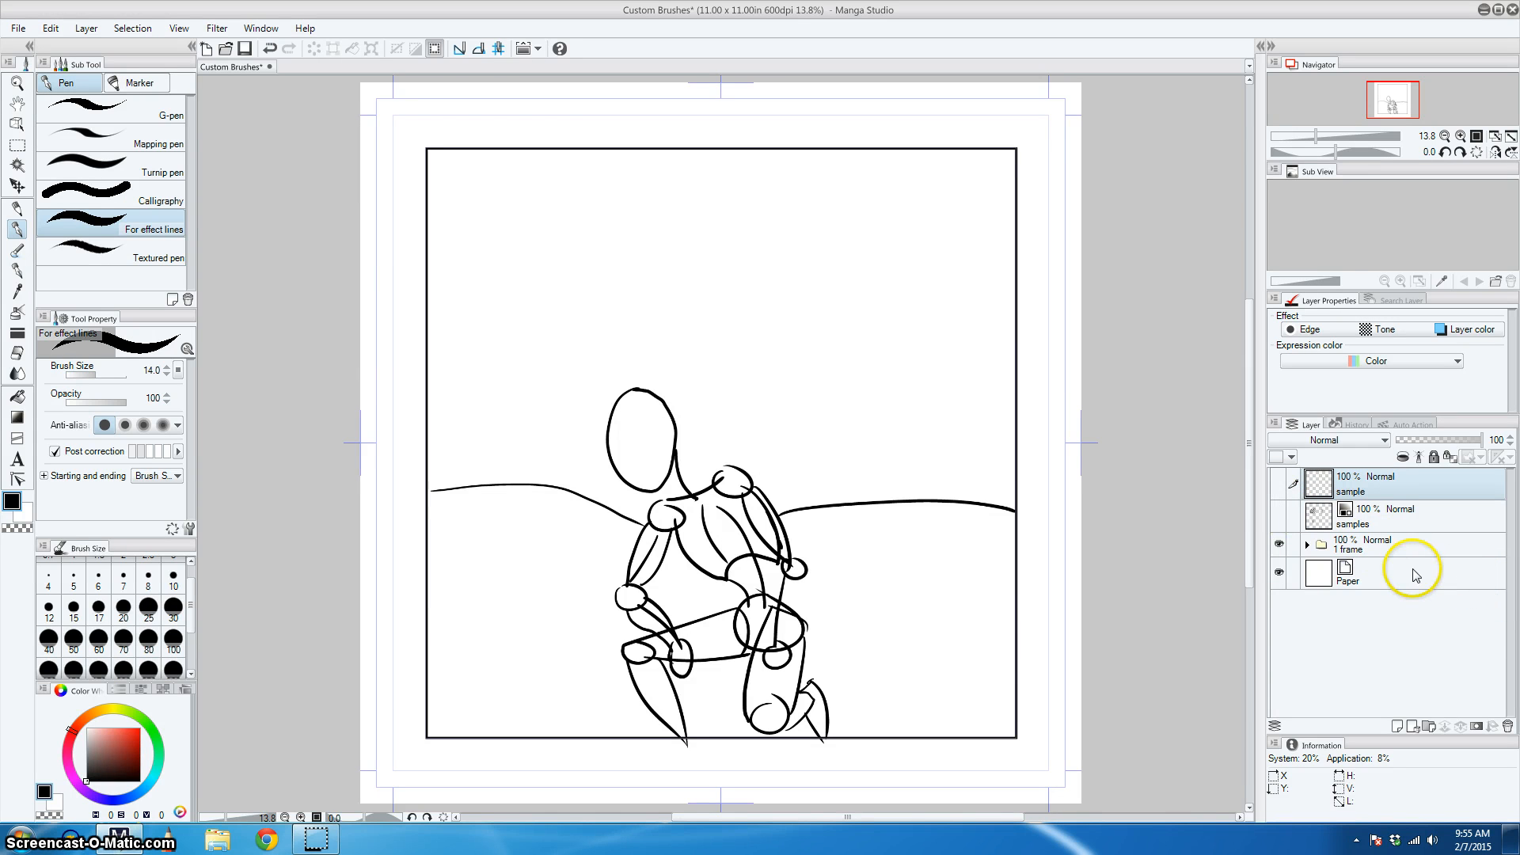
click(1279, 540)
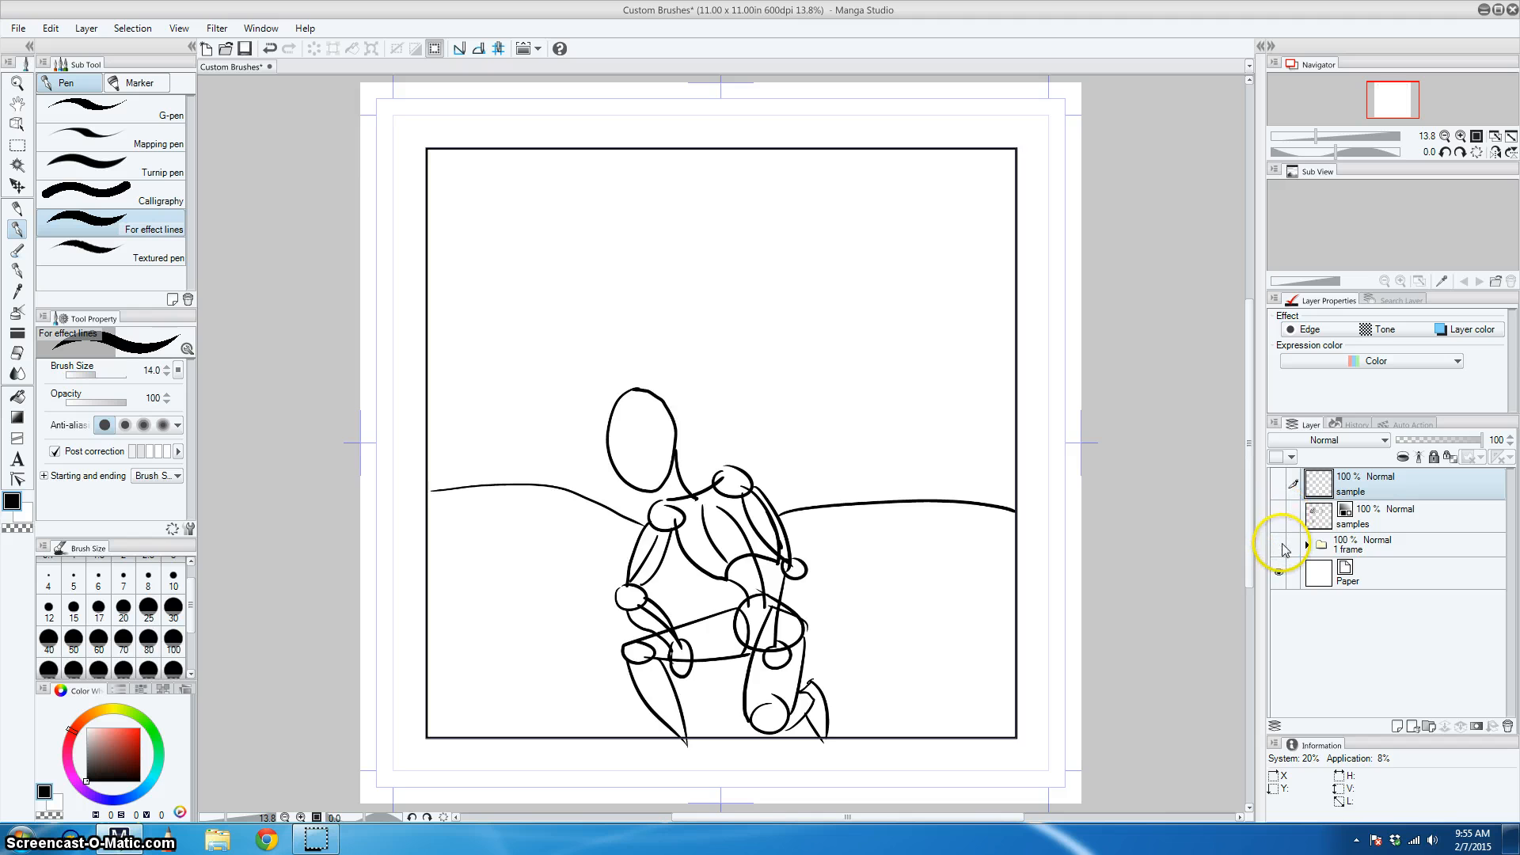
click(1279, 515)
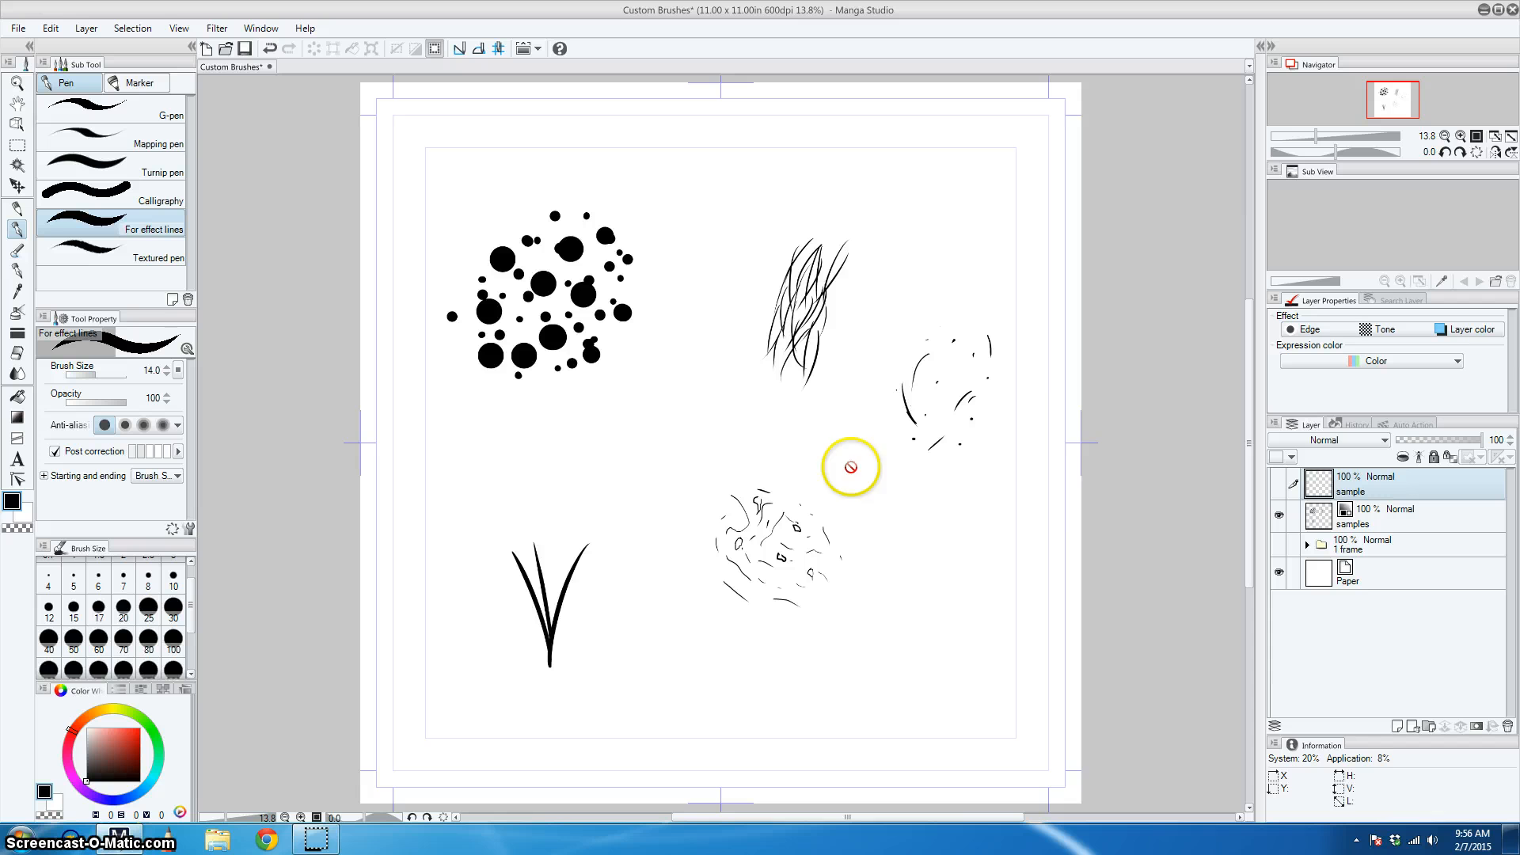
click(1279, 516)
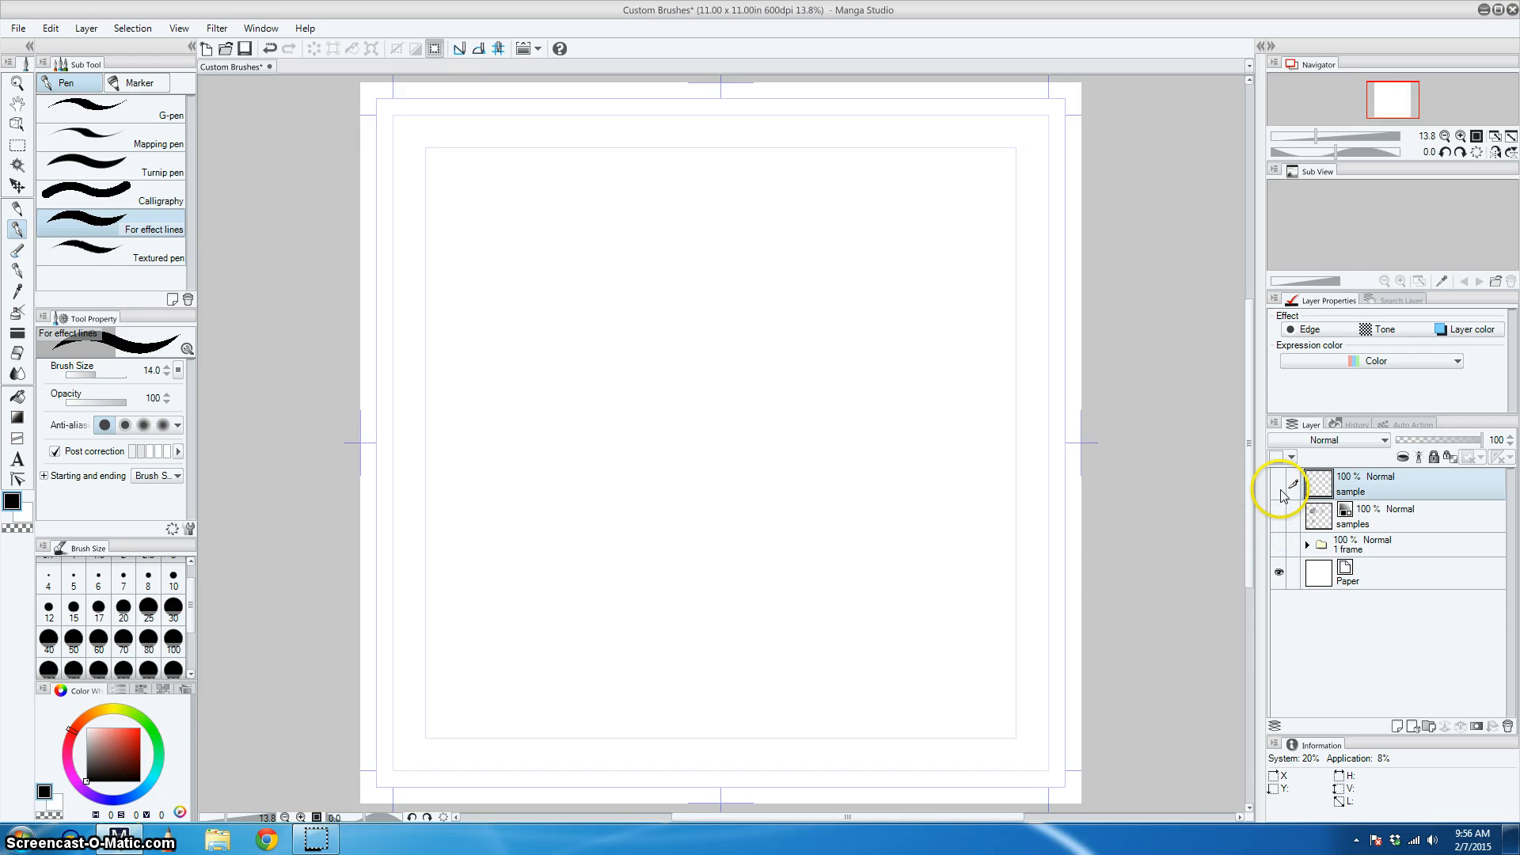
click(1282, 493)
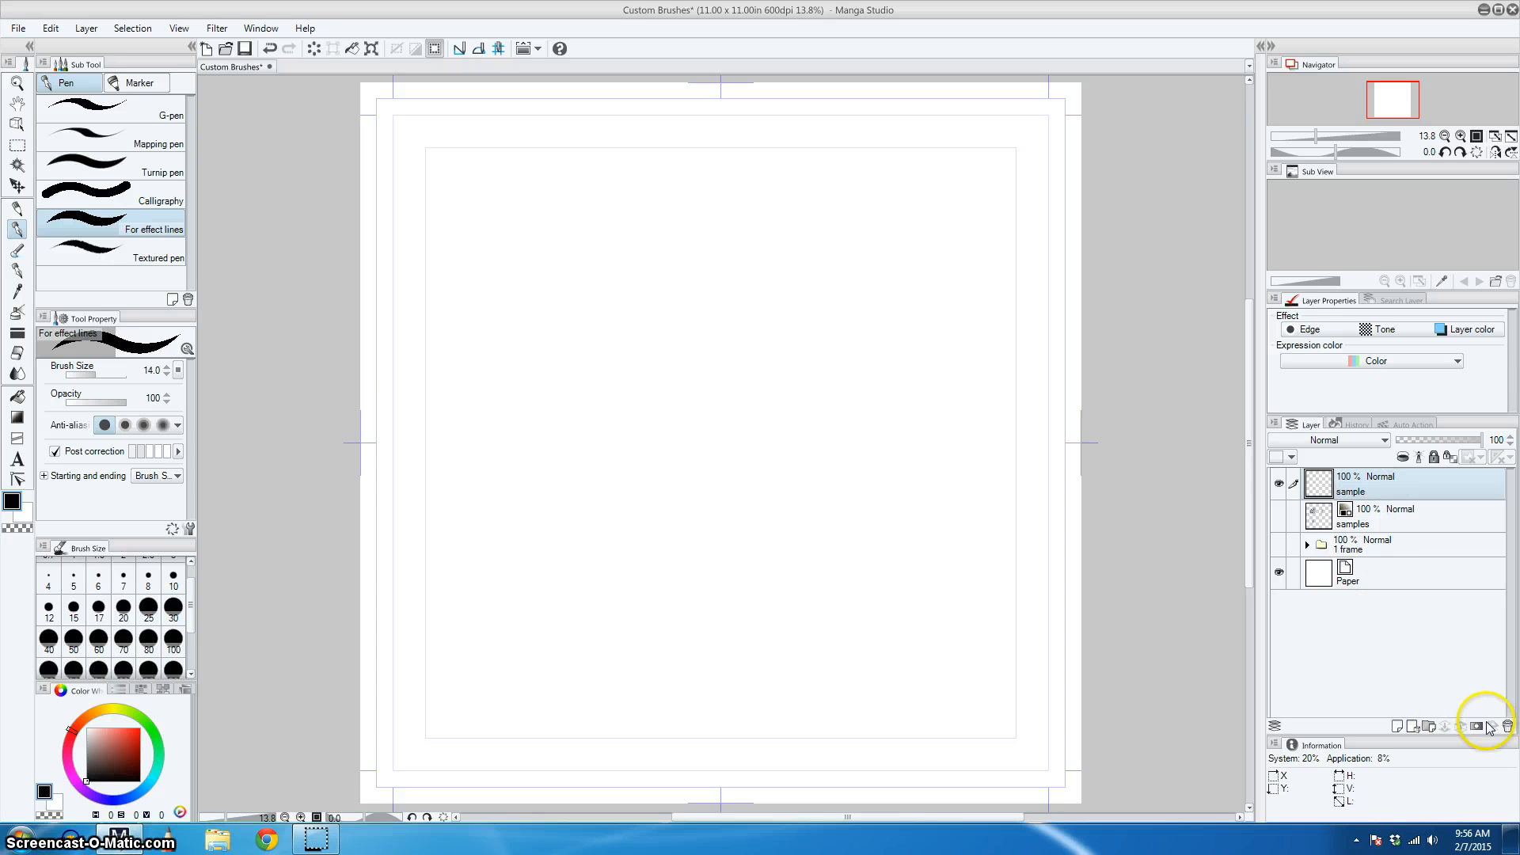
Convert the sample layer to a raster layer with Gray expression color.
right_click(1406, 486)
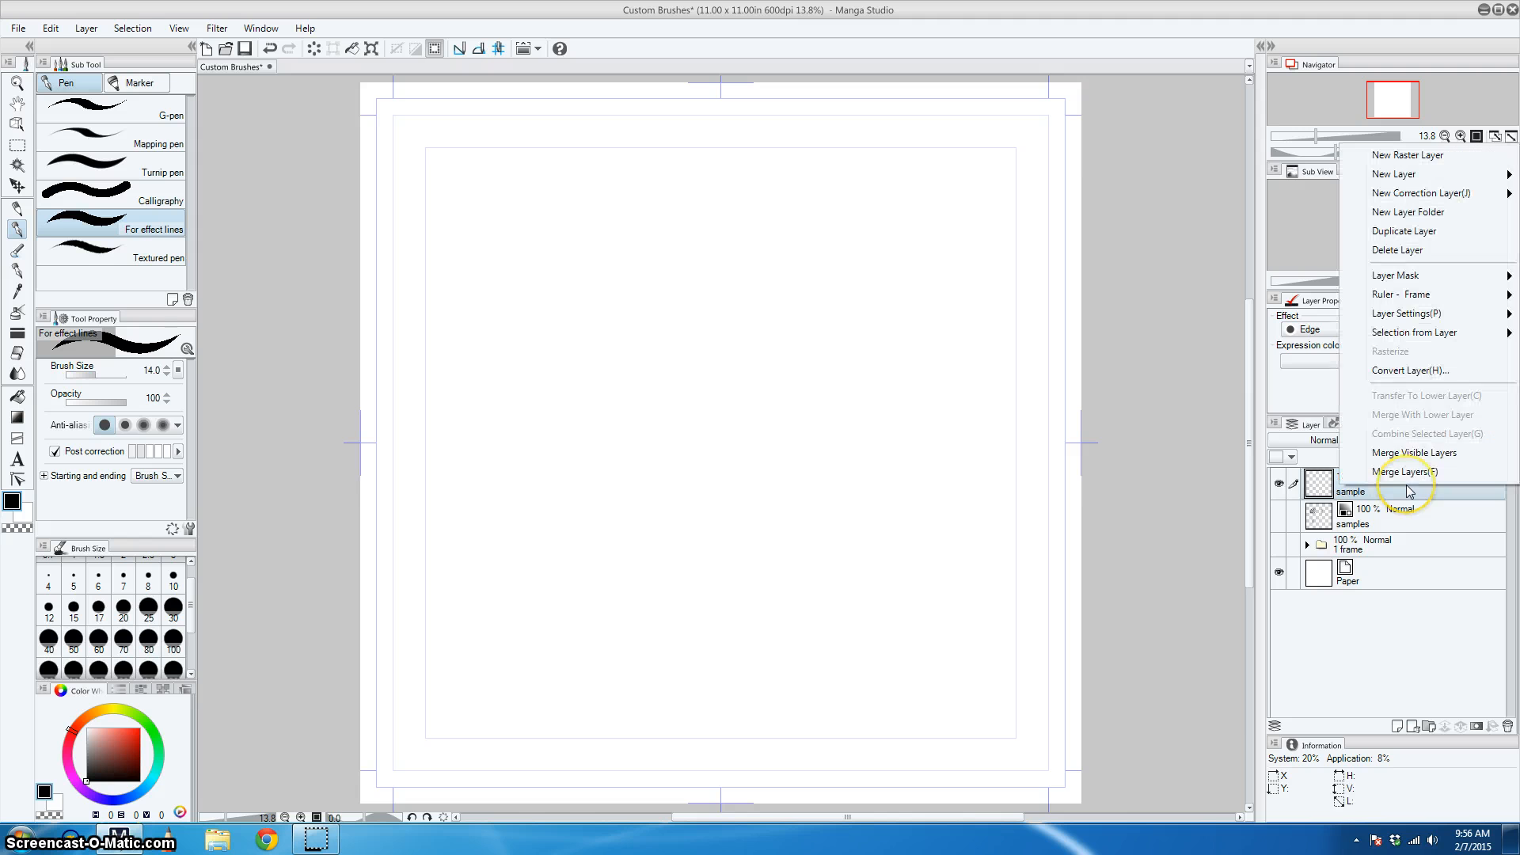
click(1413, 372)
click(780, 420)
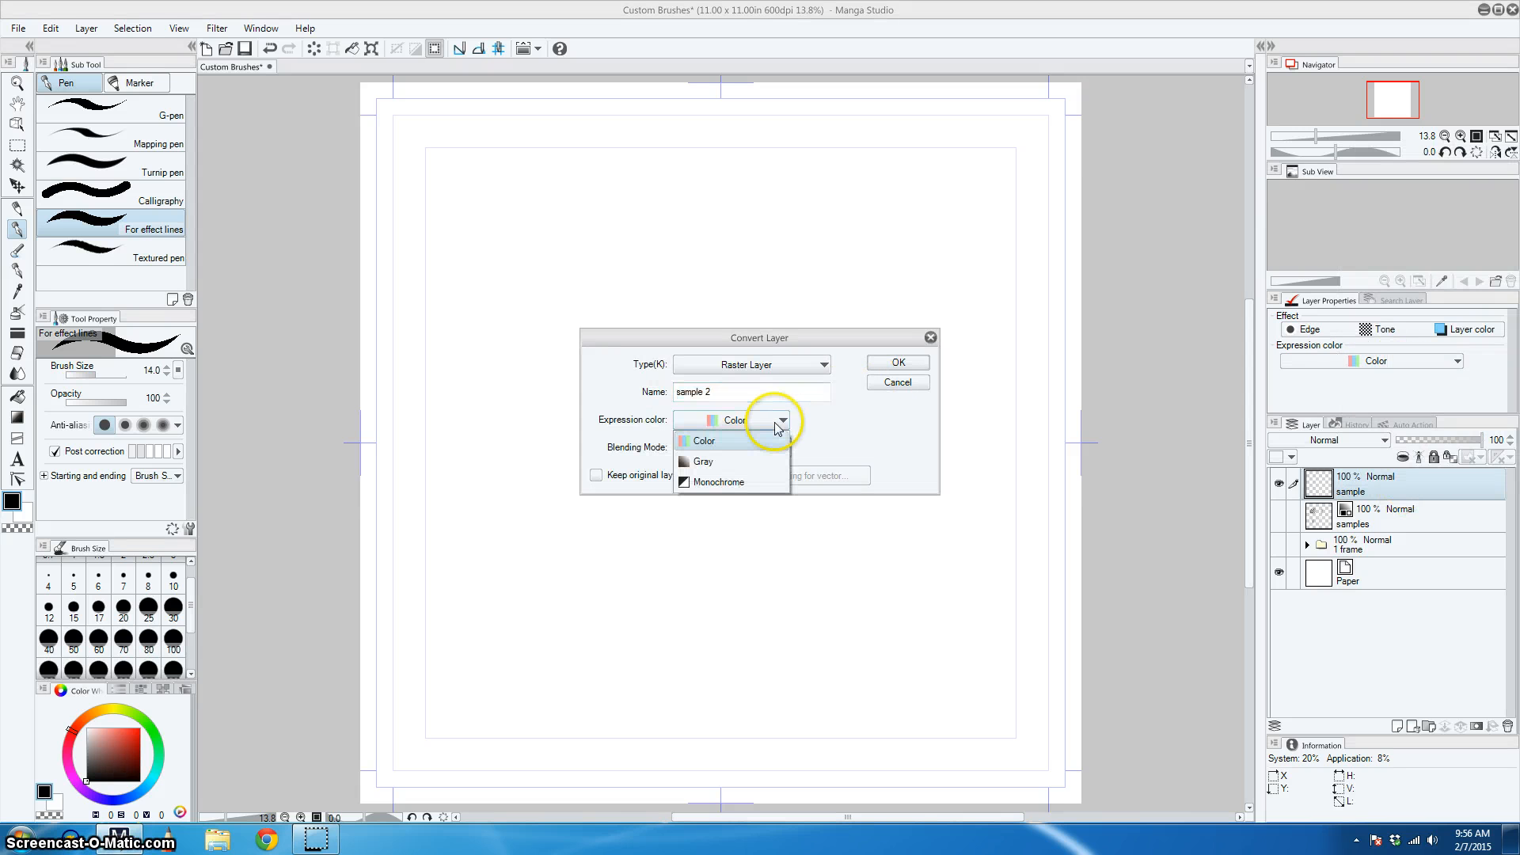
click(751, 460)
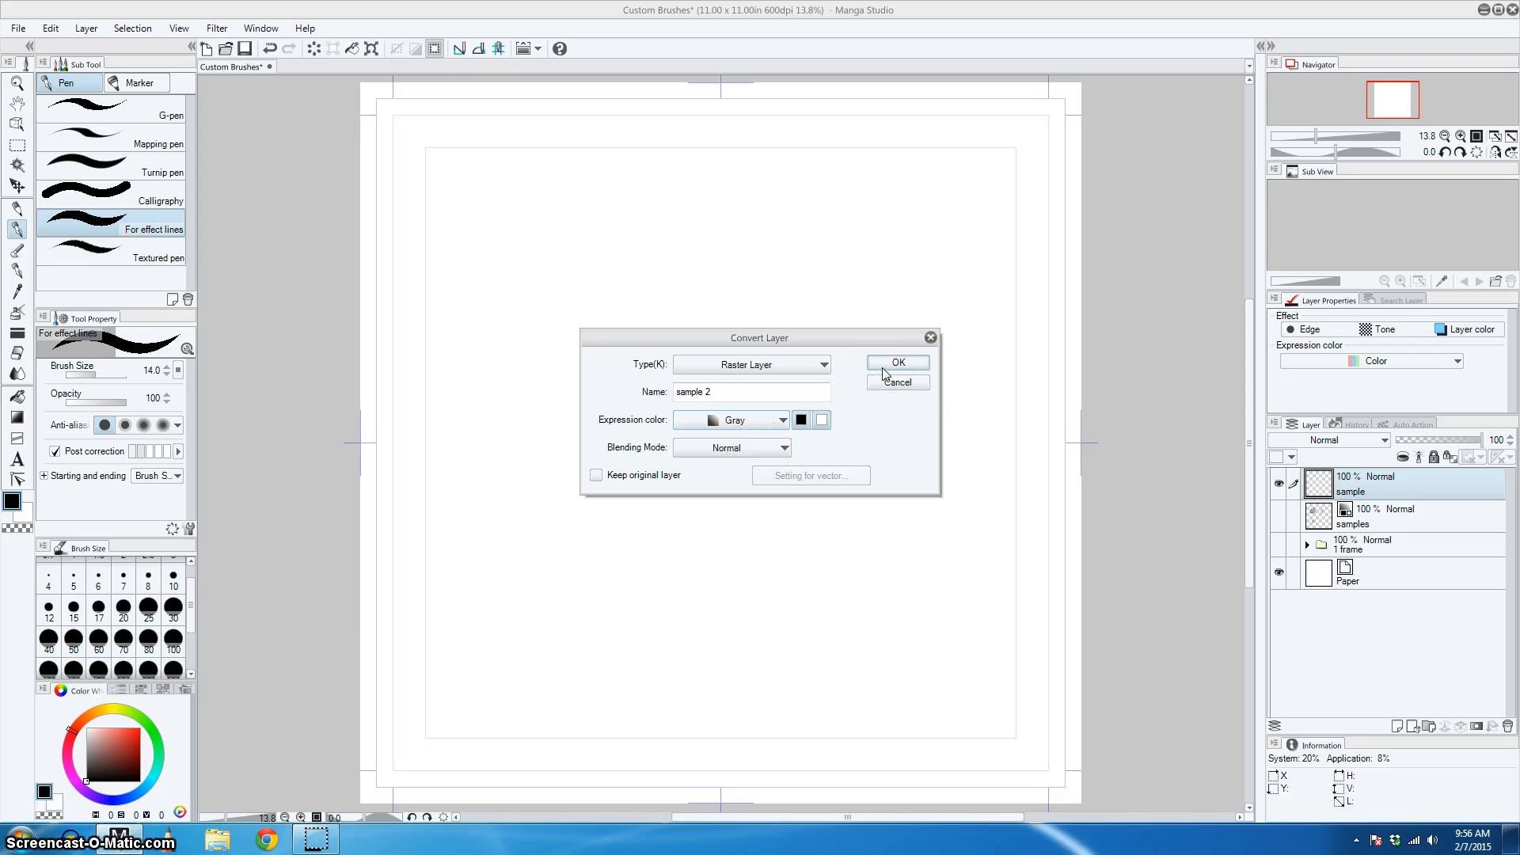
click(885, 366)
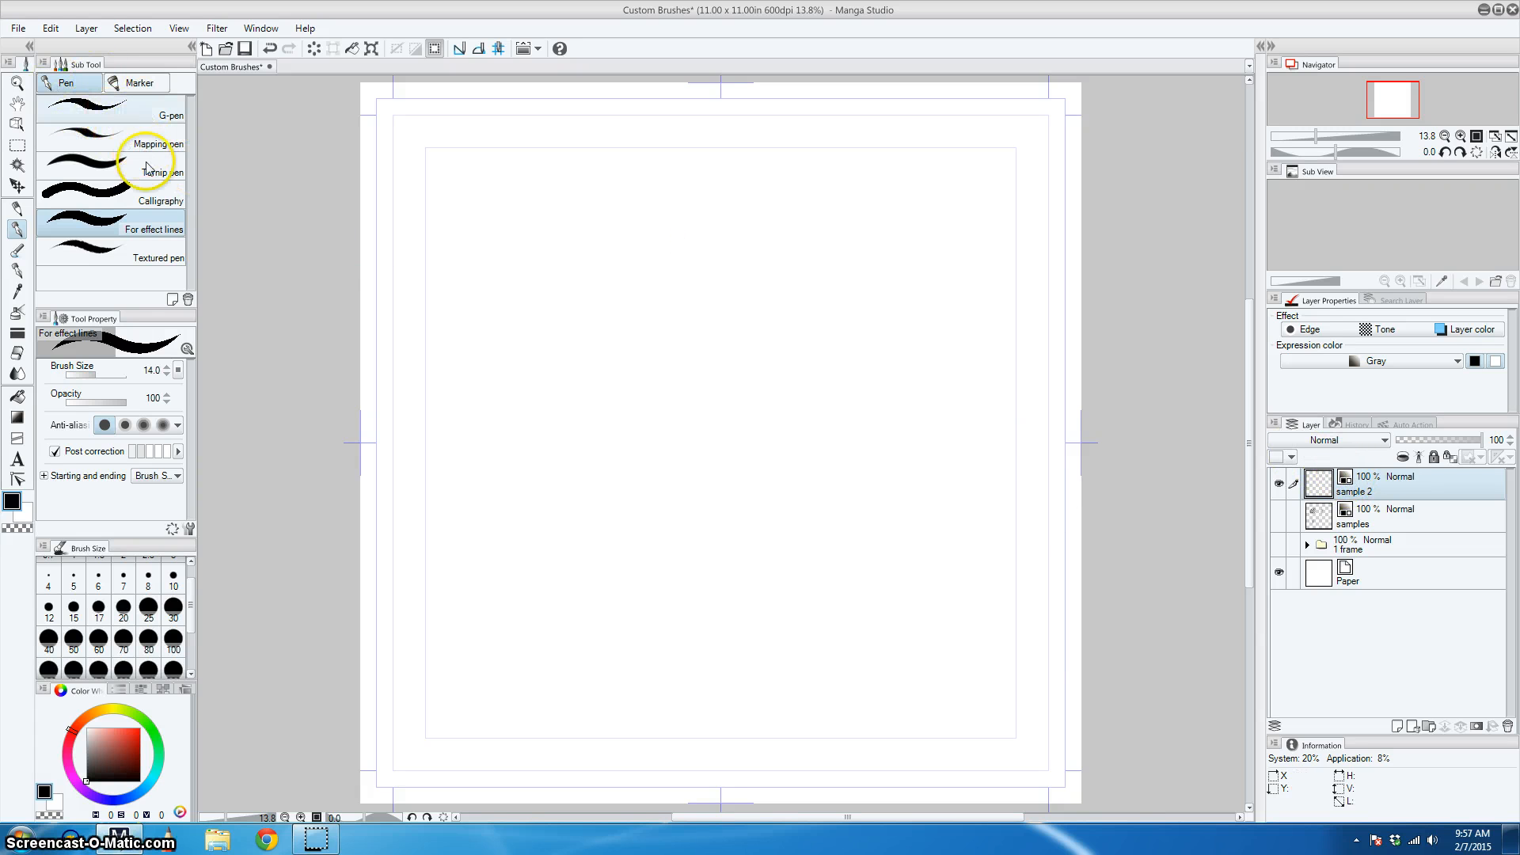
click(135, 142)
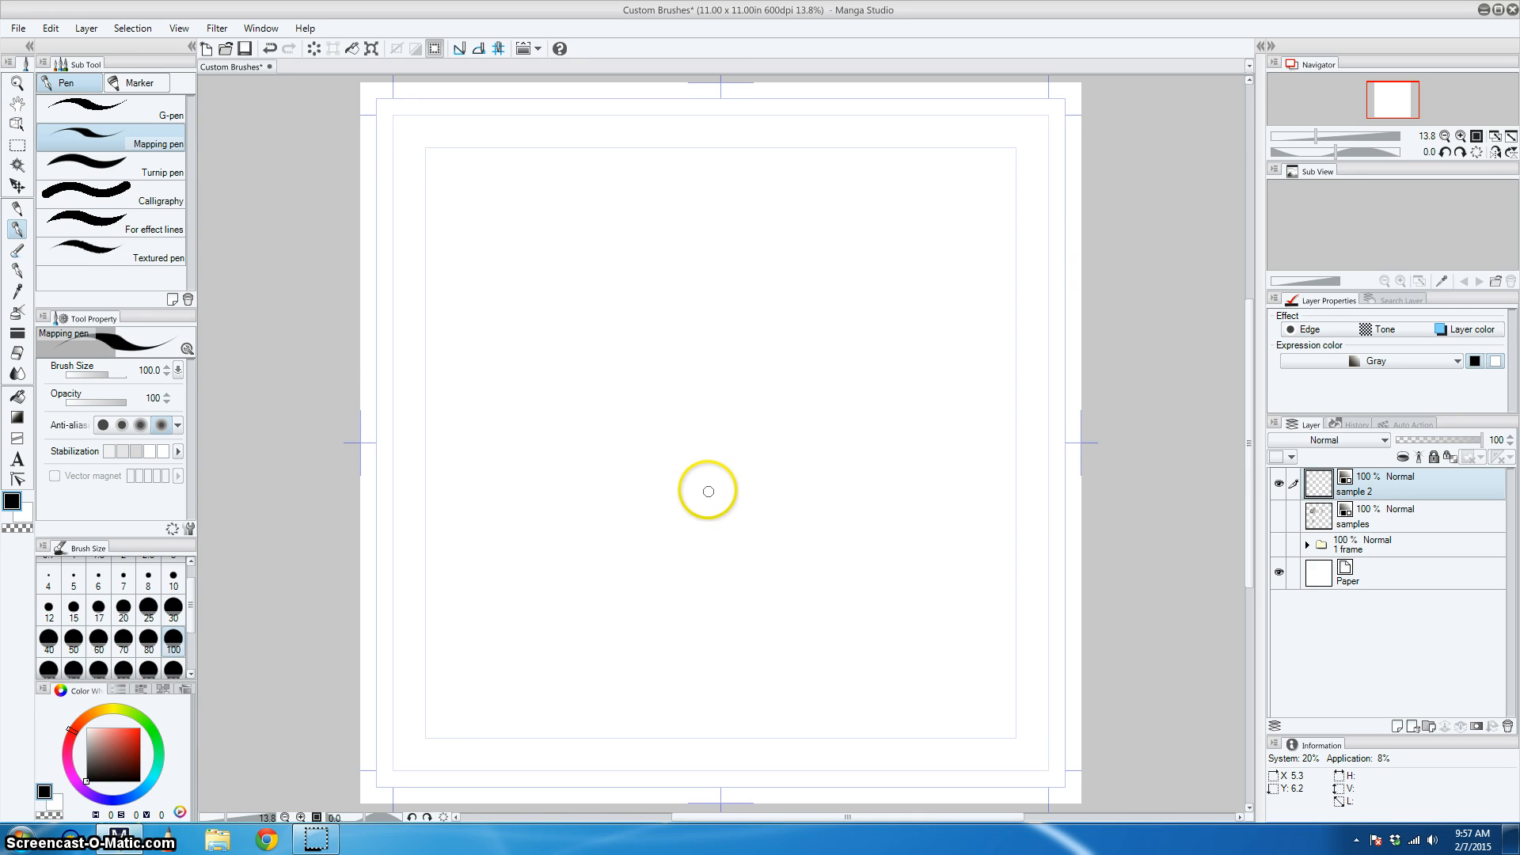
drag(711, 501, 761, 377)
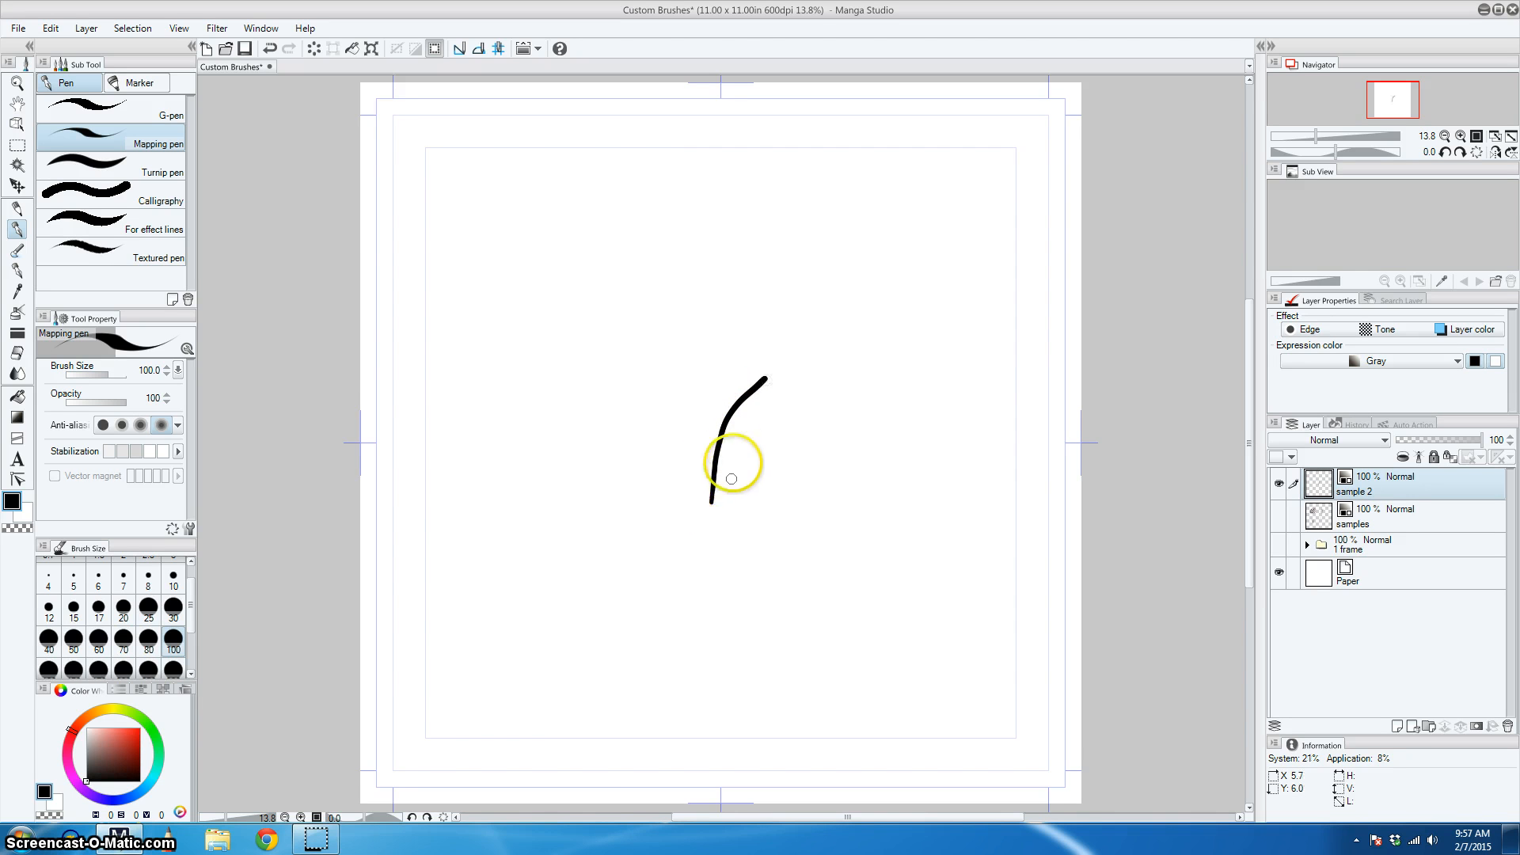
key(ctrl+z)
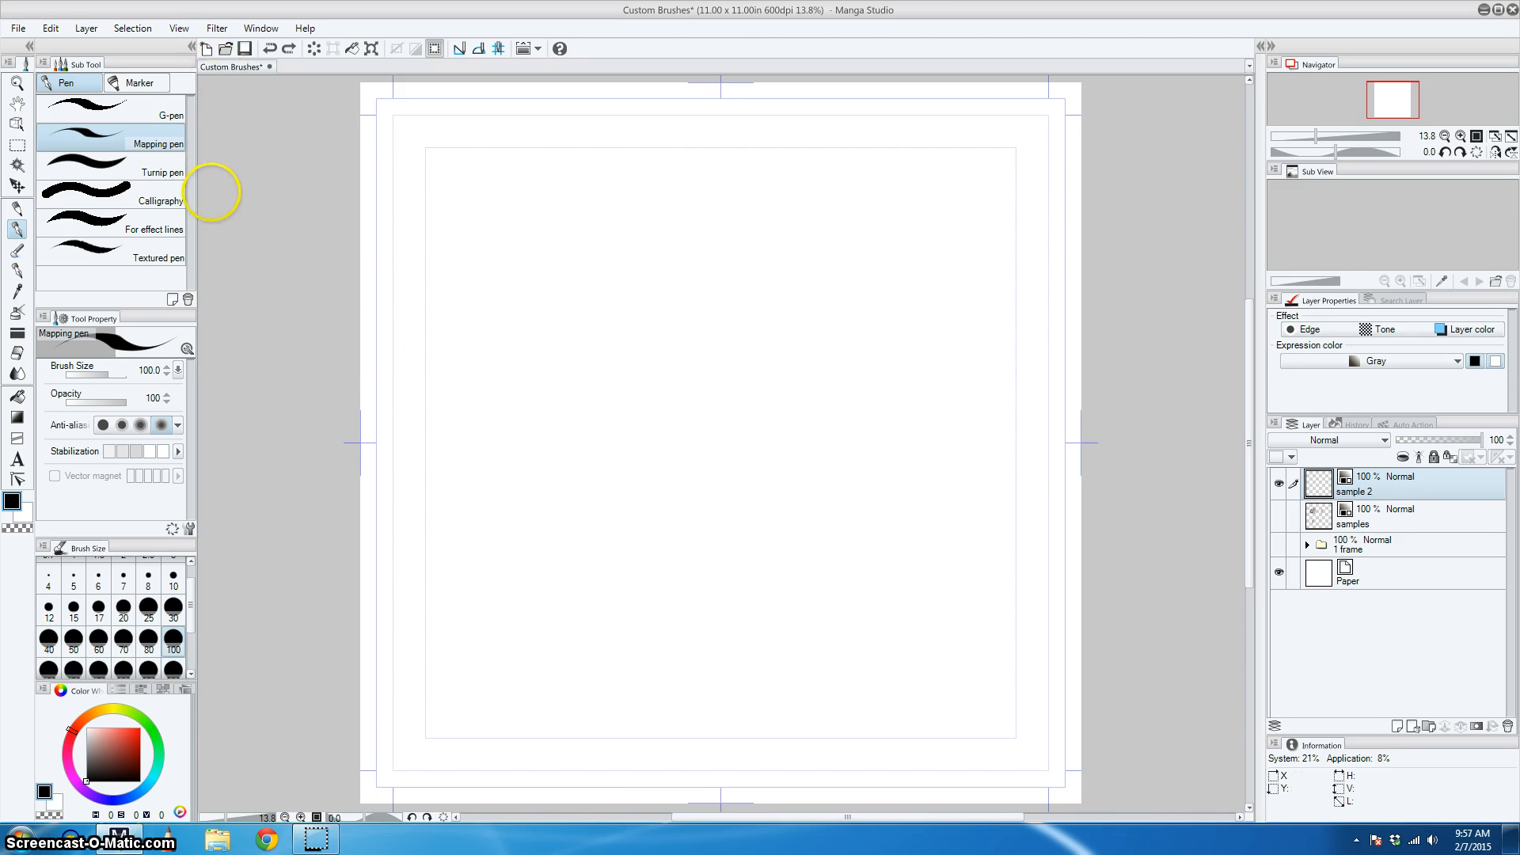
click(161, 179)
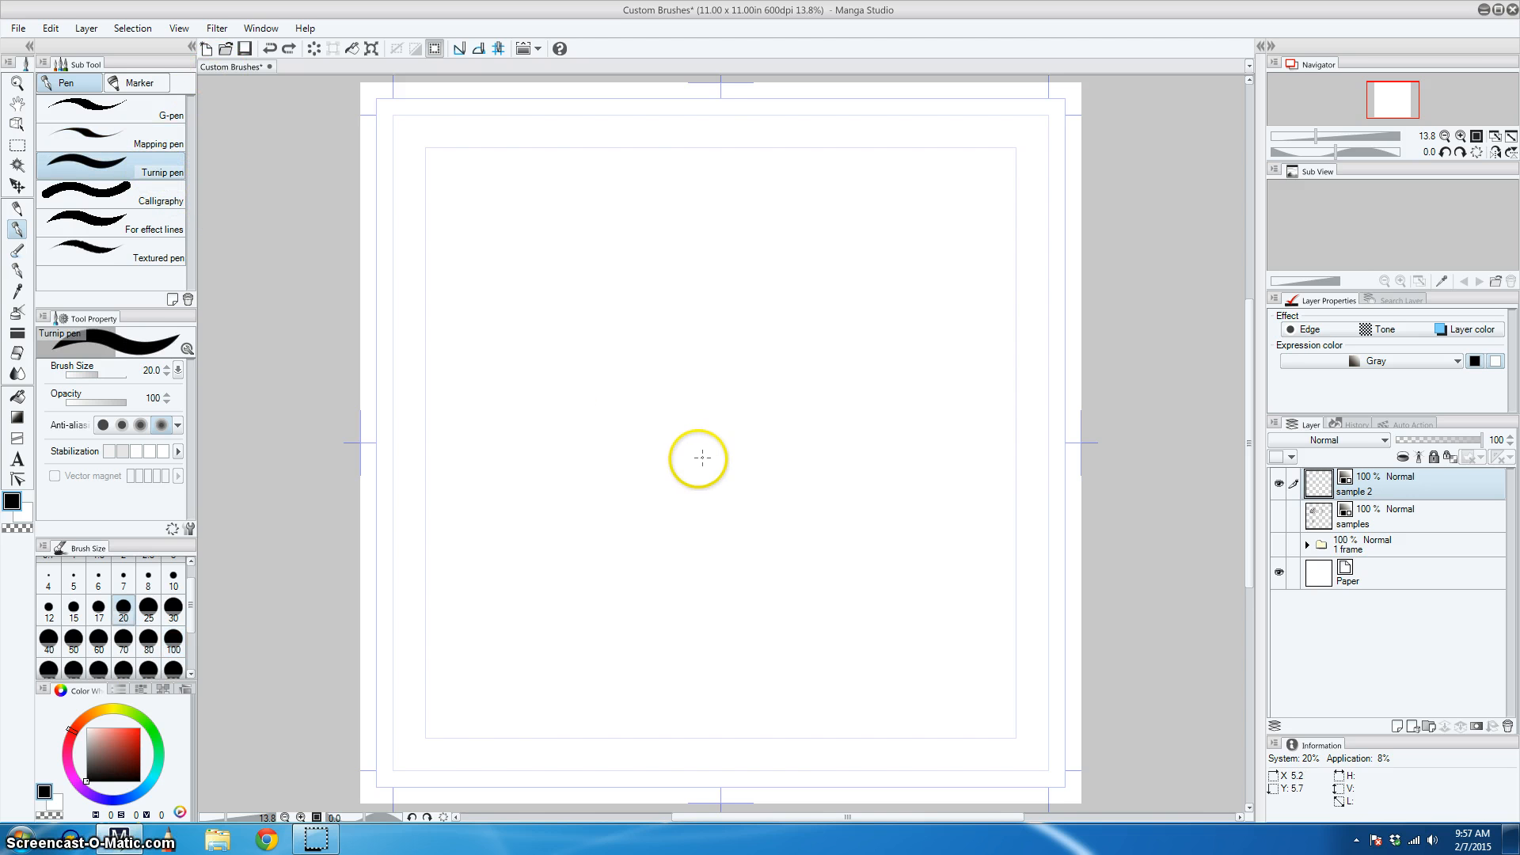
mouse_move(693, 502)
mouse_down()
mouse_move(690, 437)
mouse_move(726, 372)
mouse_up()
key(ctrl+z)
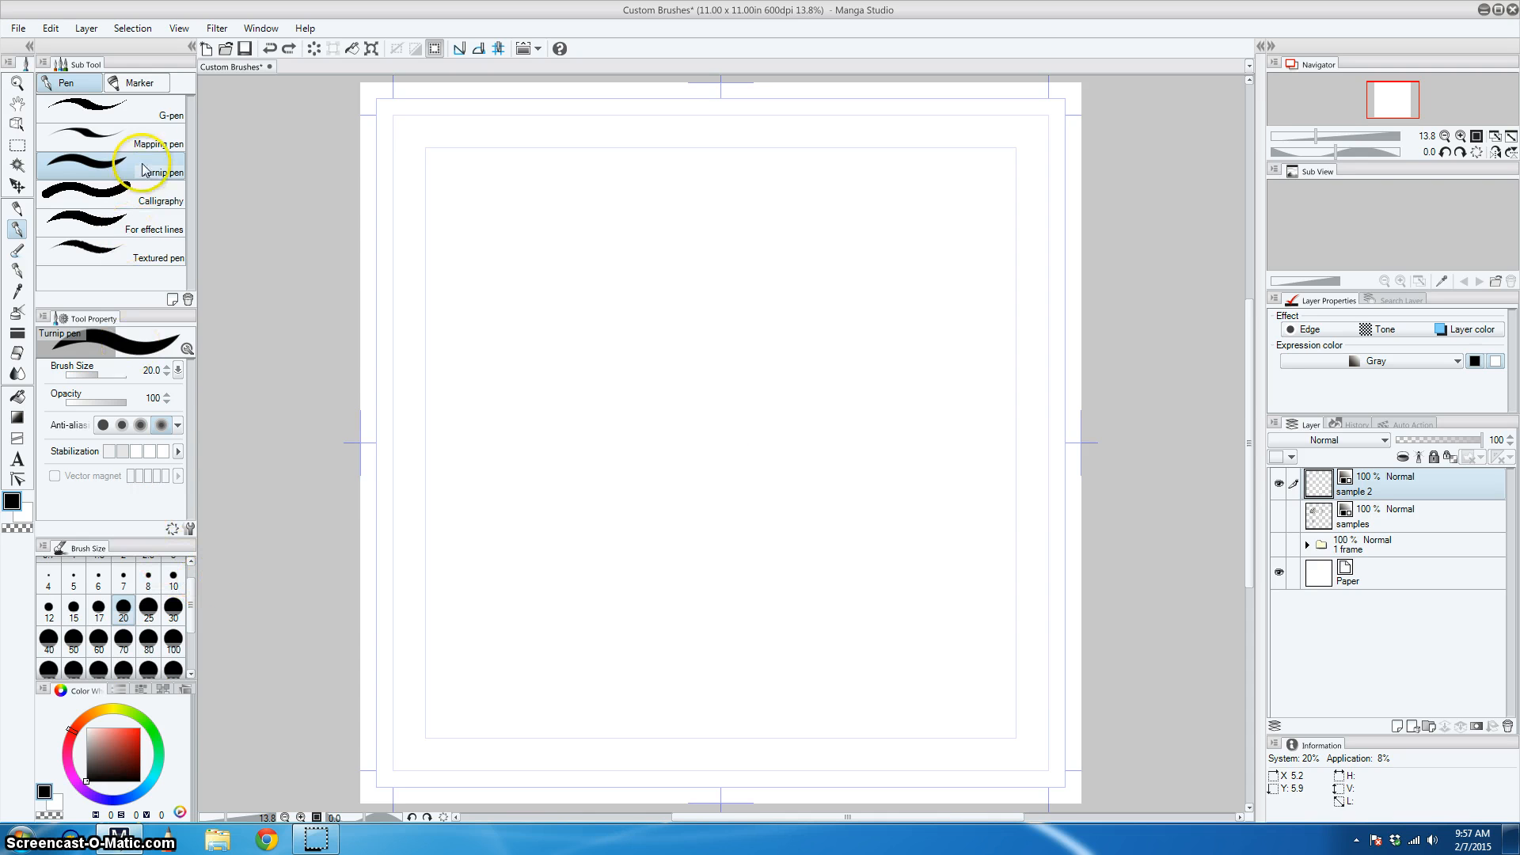
Draw a small tuft of three curved grass blades joined at the base near the canvas center with the Mapping pen.
click(138, 141)
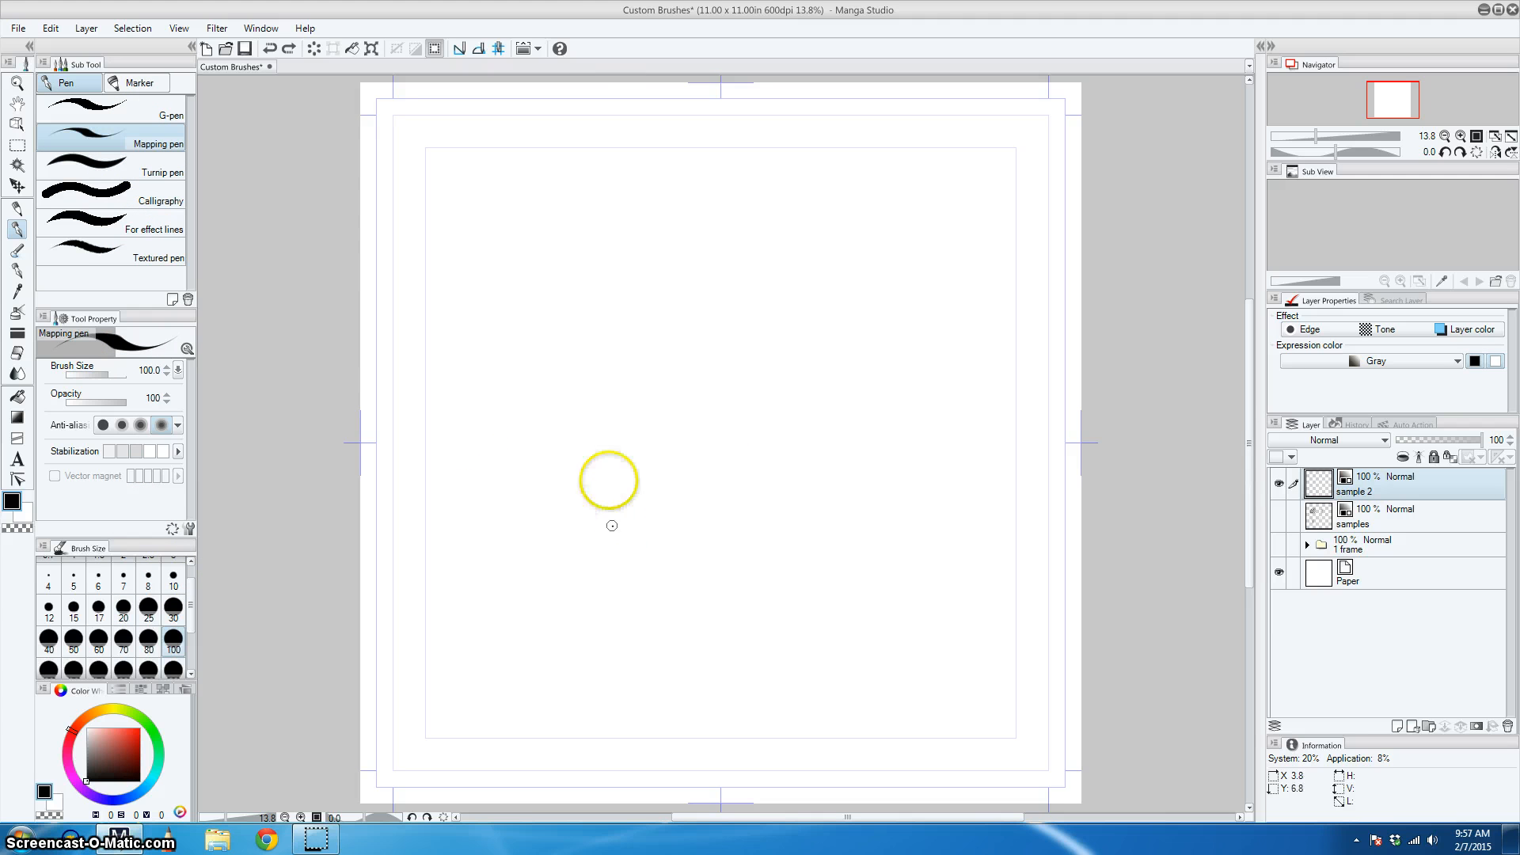
mouse_move(612, 524)
mouse_down()
mouse_move(643, 390)
mouse_move(645, 444)
mouse_up()
key(ctrl+z)
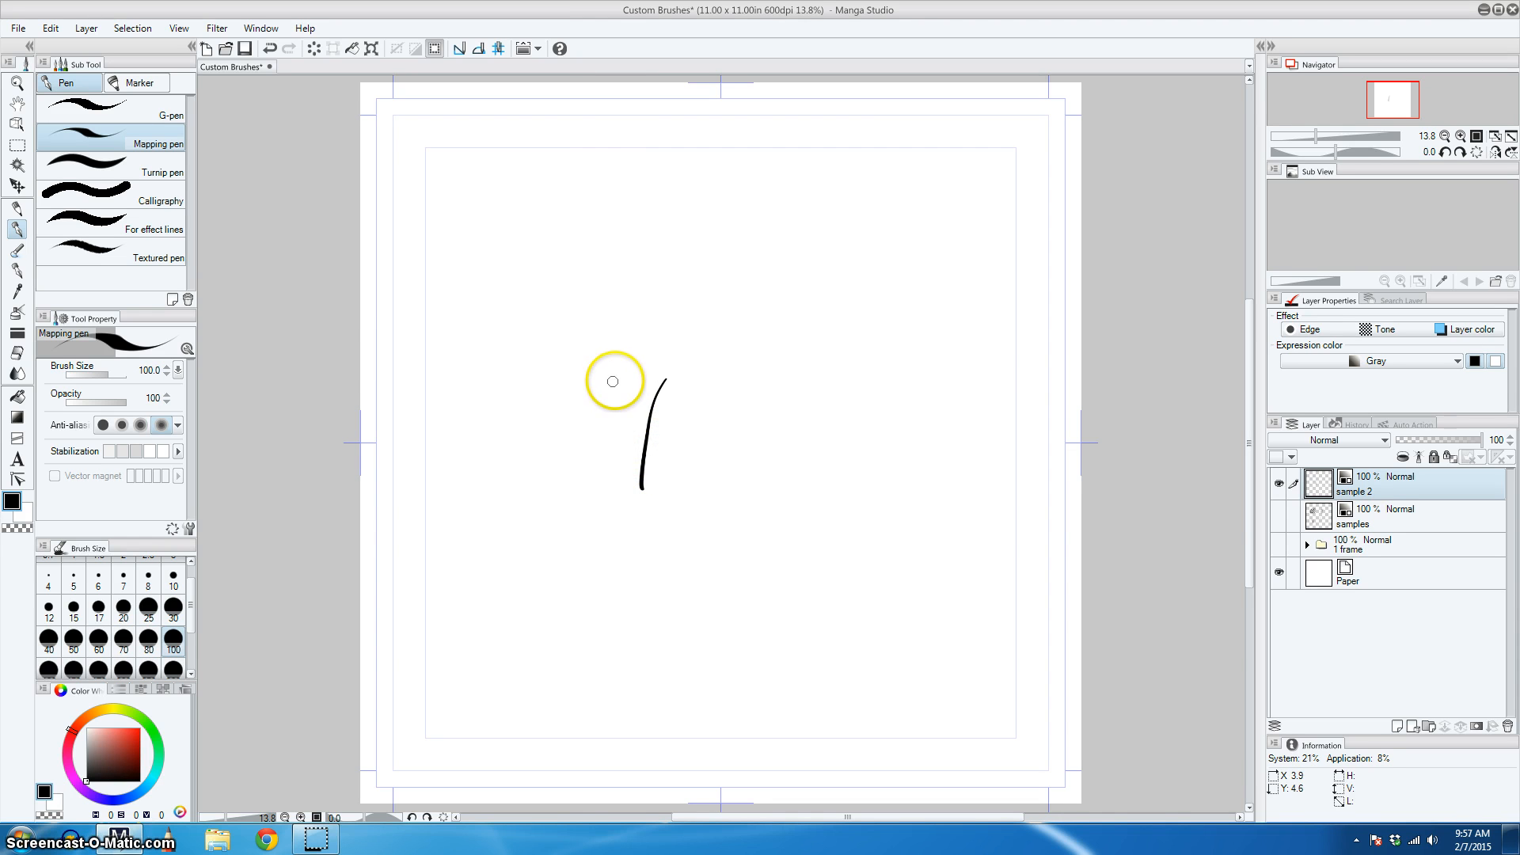
drag(606, 383, 634, 426)
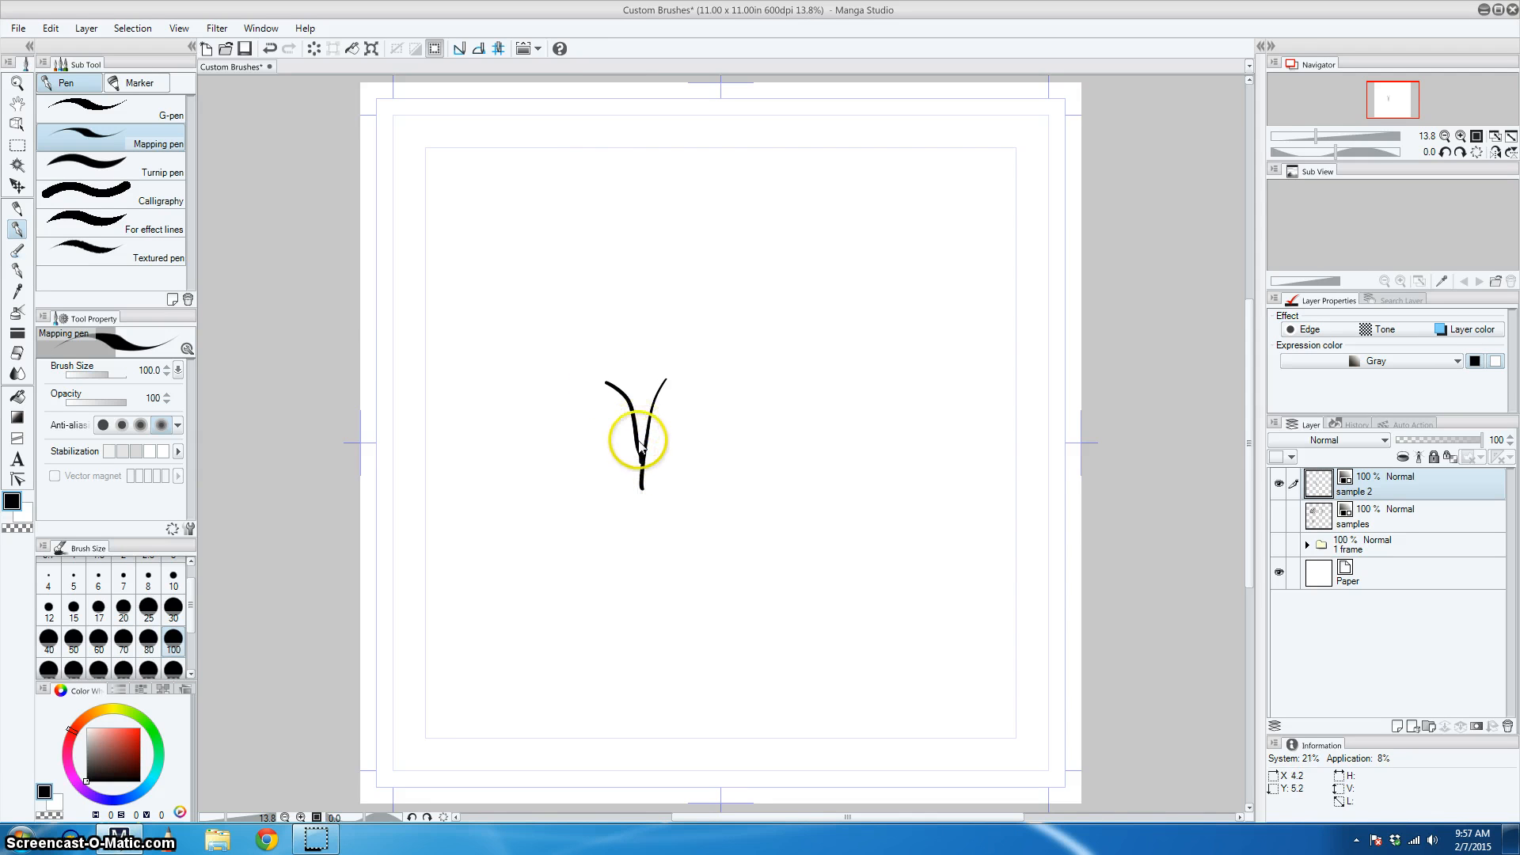
drag(638, 474, 606, 386)
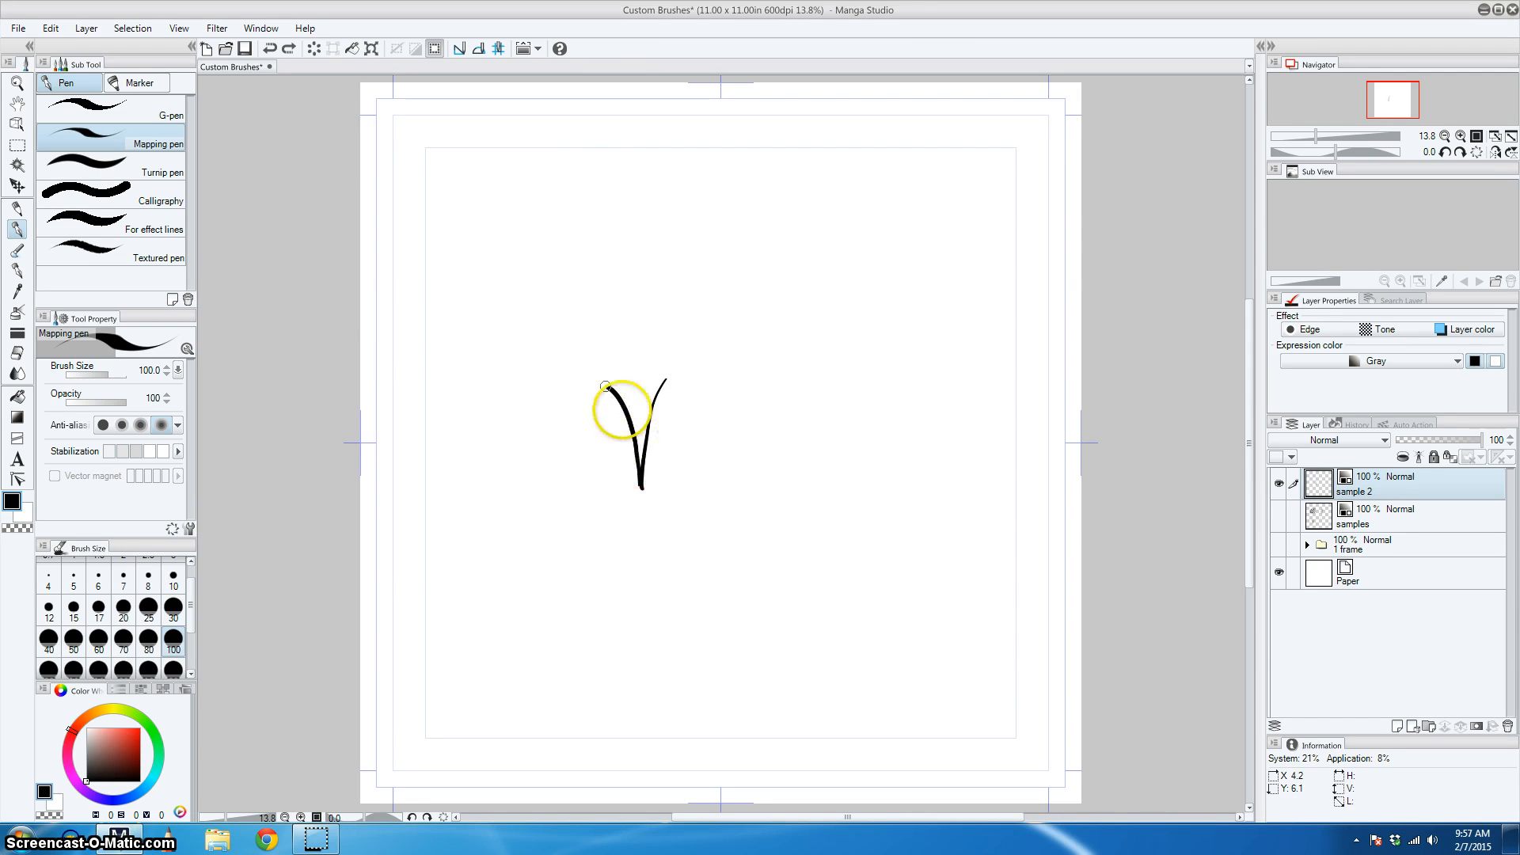
drag(639, 470, 636, 382)
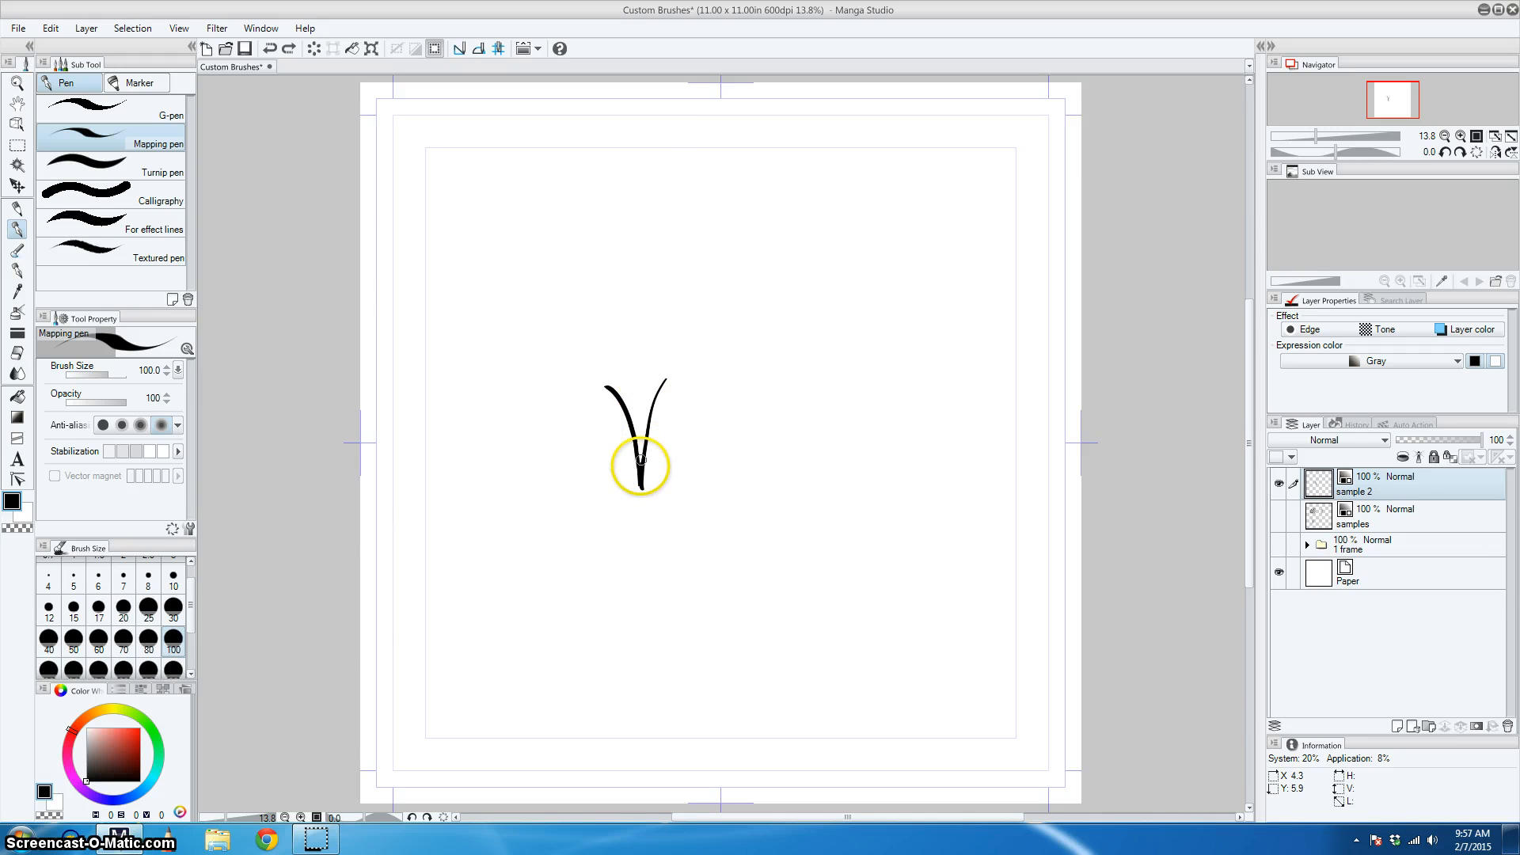
drag(641, 459, 648, 405)
drag(638, 467, 638, 375)
key(ctrl+z)
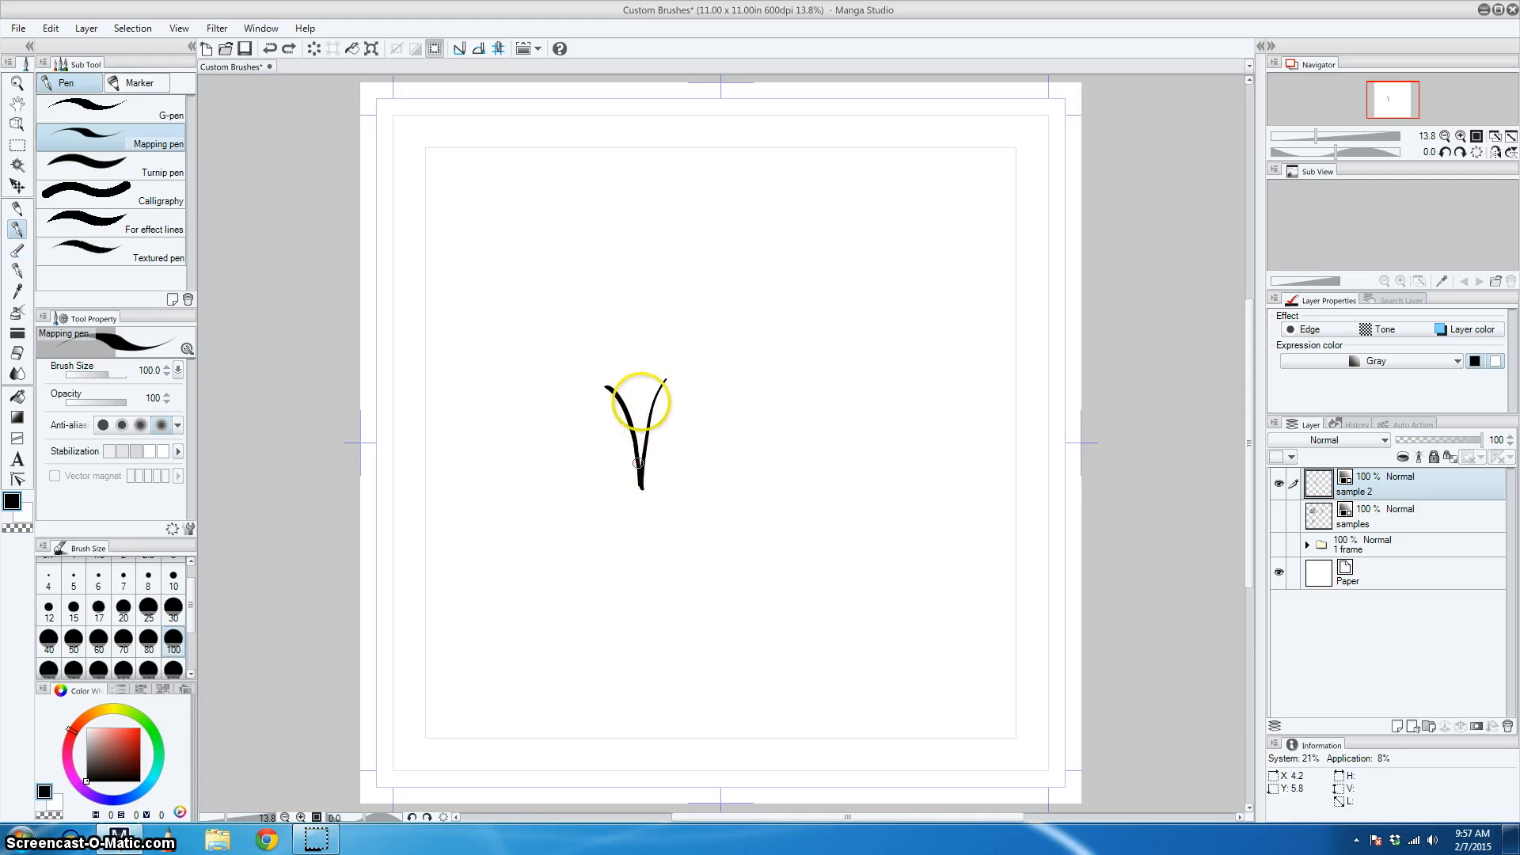
drag(638, 471, 642, 388)
key(ctrl+z)
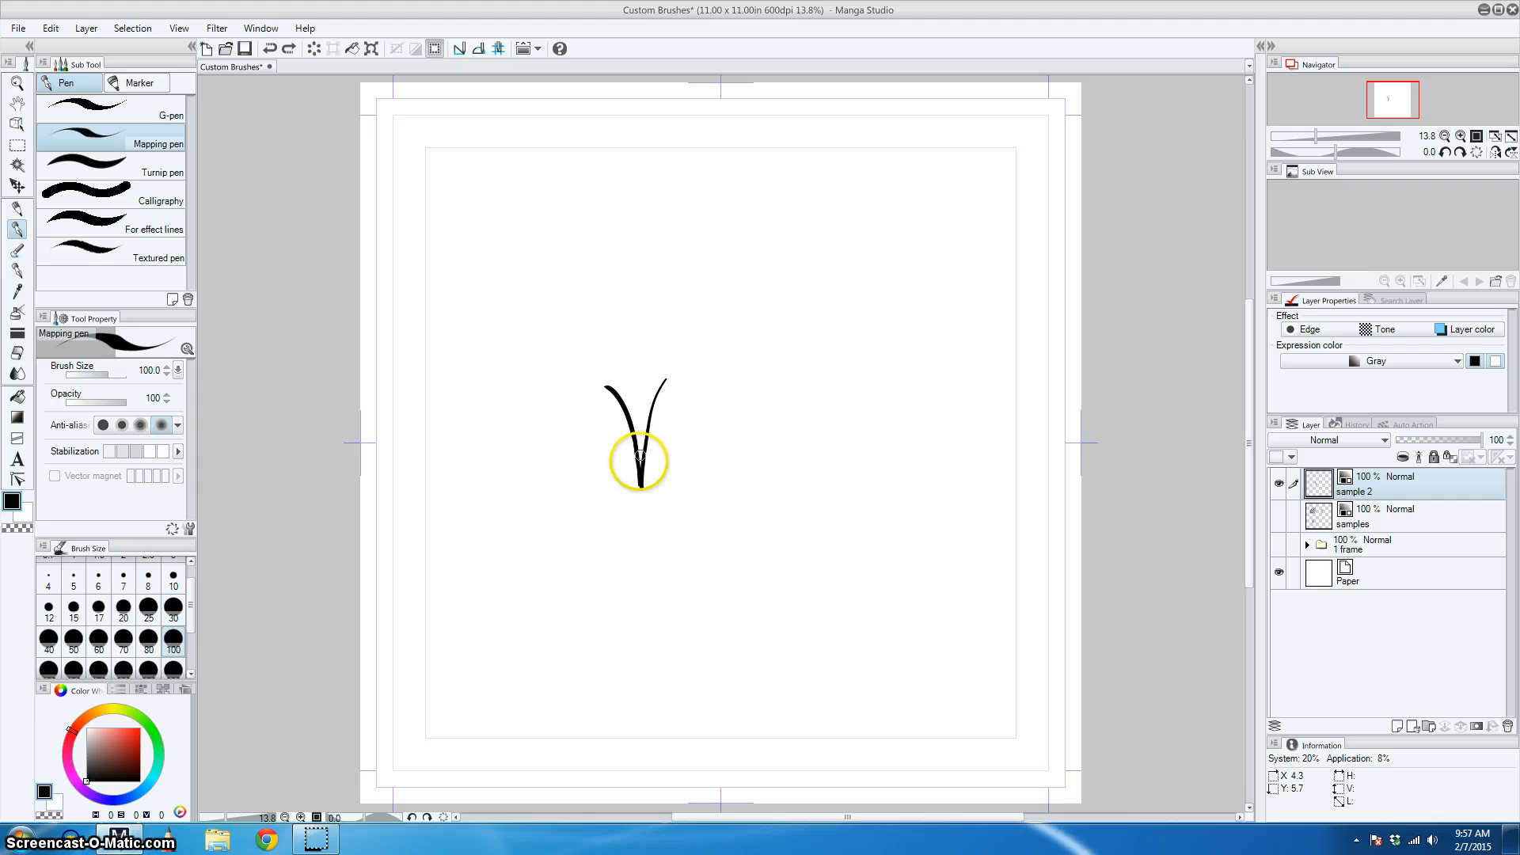
drag(638, 467, 643, 366)
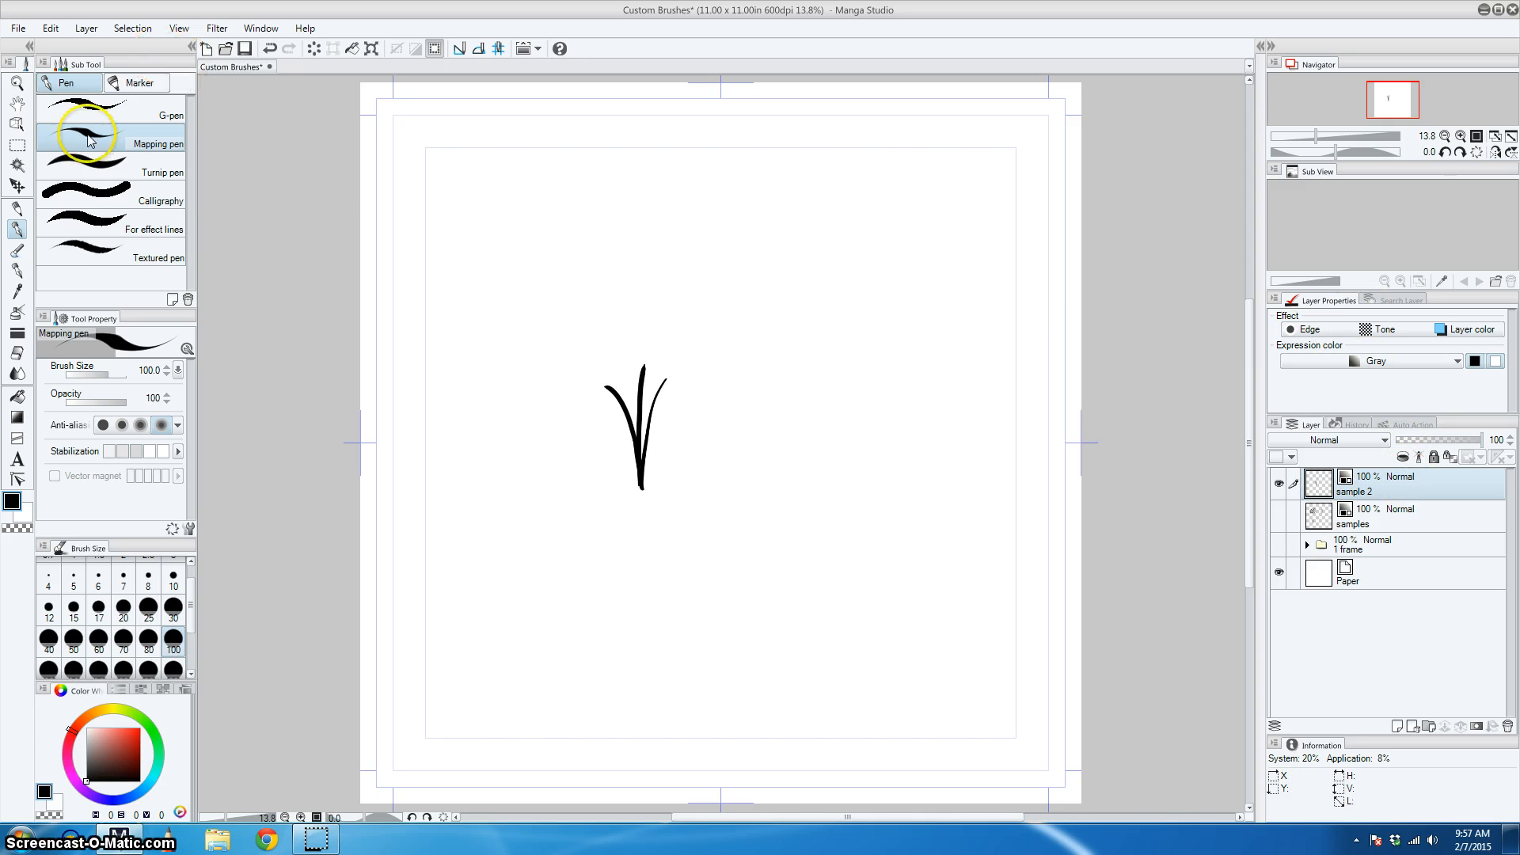
Select the grass tuft with a rectangle marquee and register it as an image material named "grass" for use as a brush tip shape.
click(19, 148)
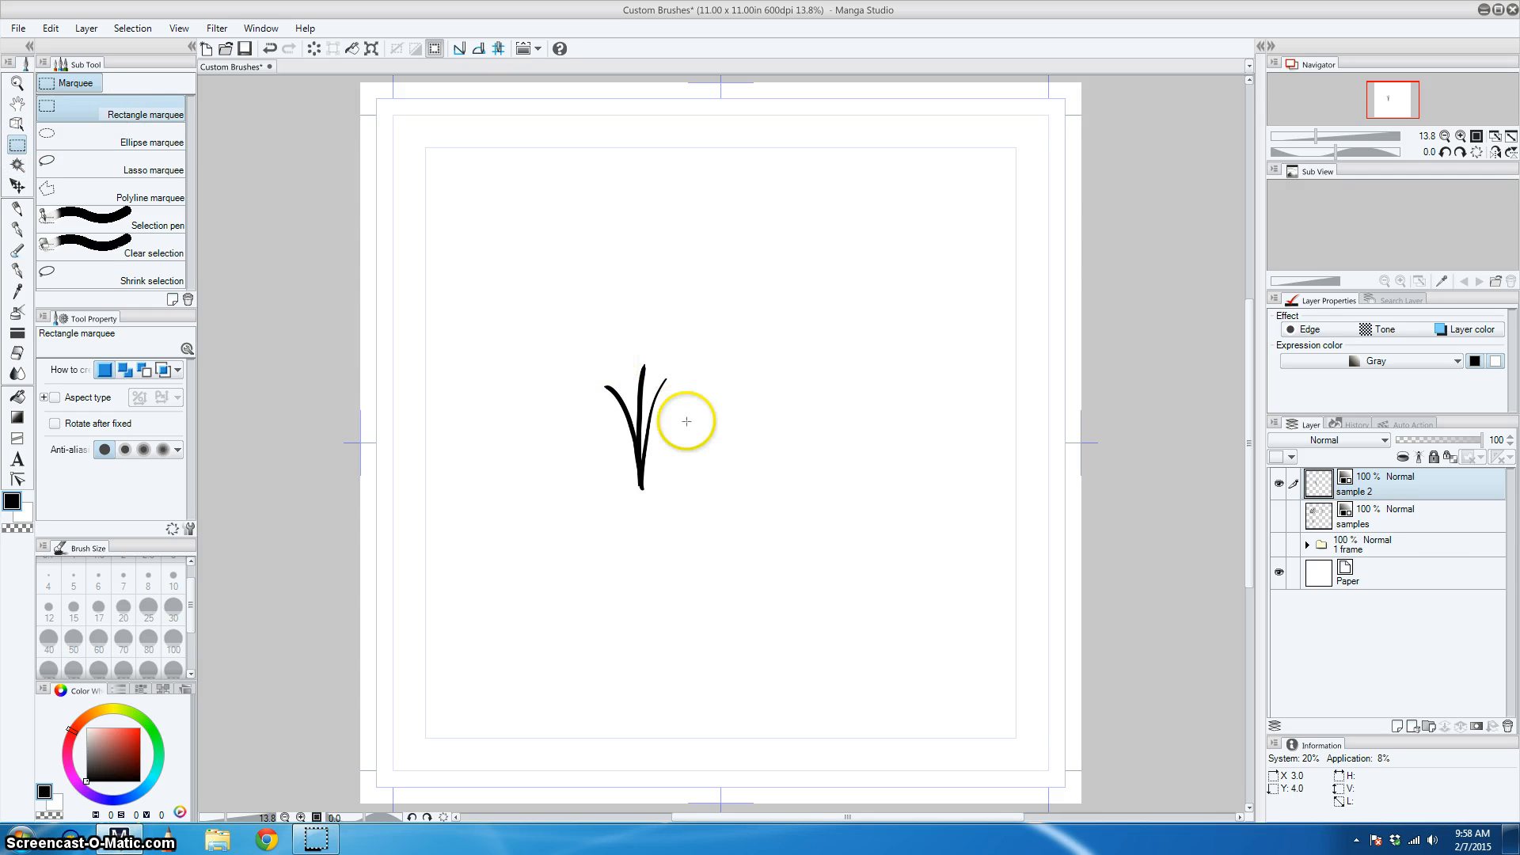
mouse_move(563, 345)
mouse_down()
mouse_move(692, 411)
mouse_move(712, 509)
mouse_up()
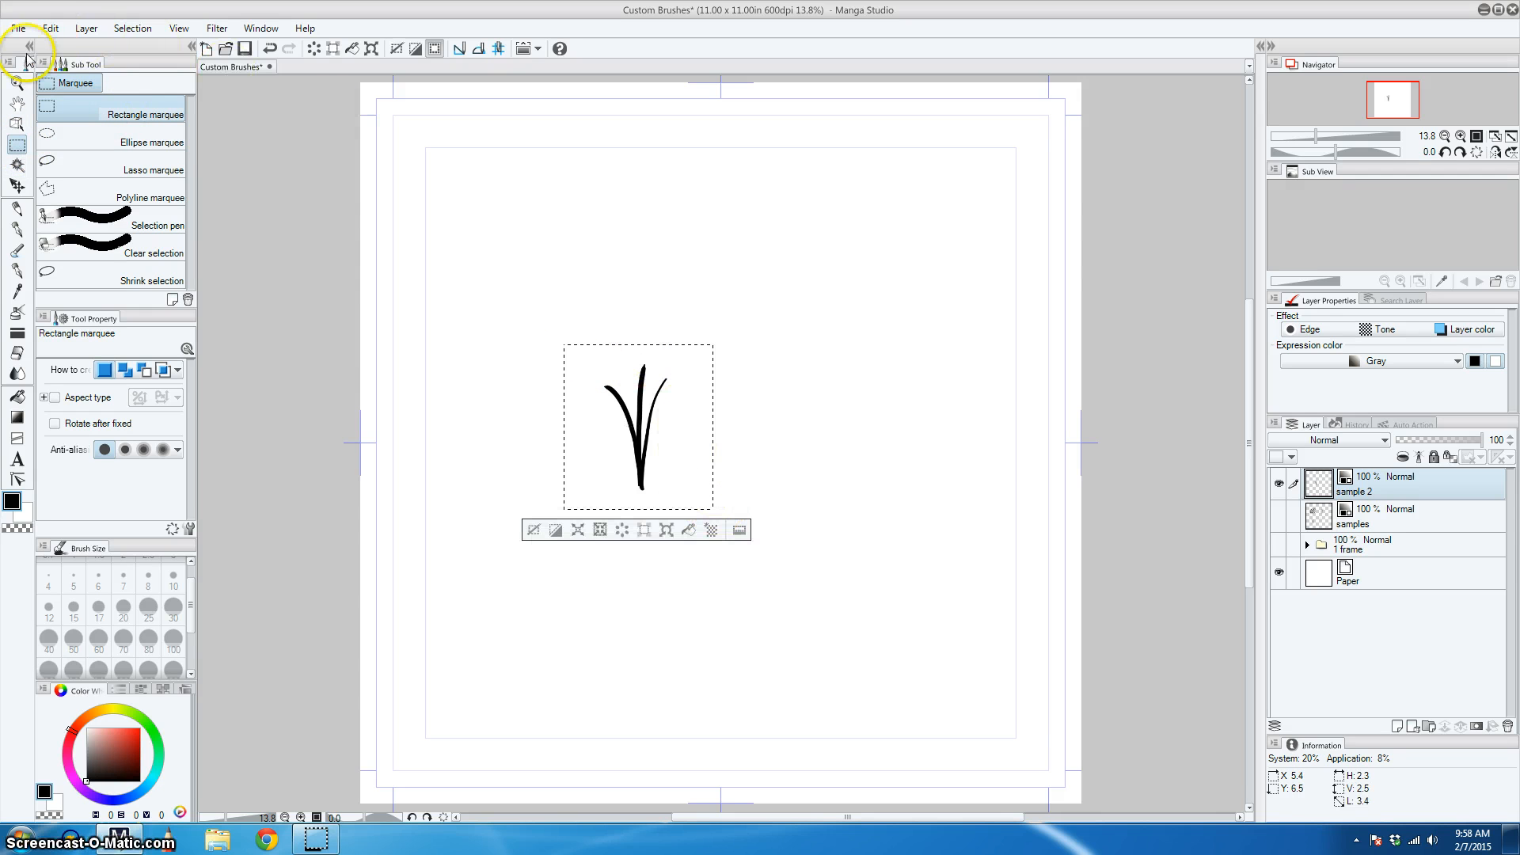
click(50, 27)
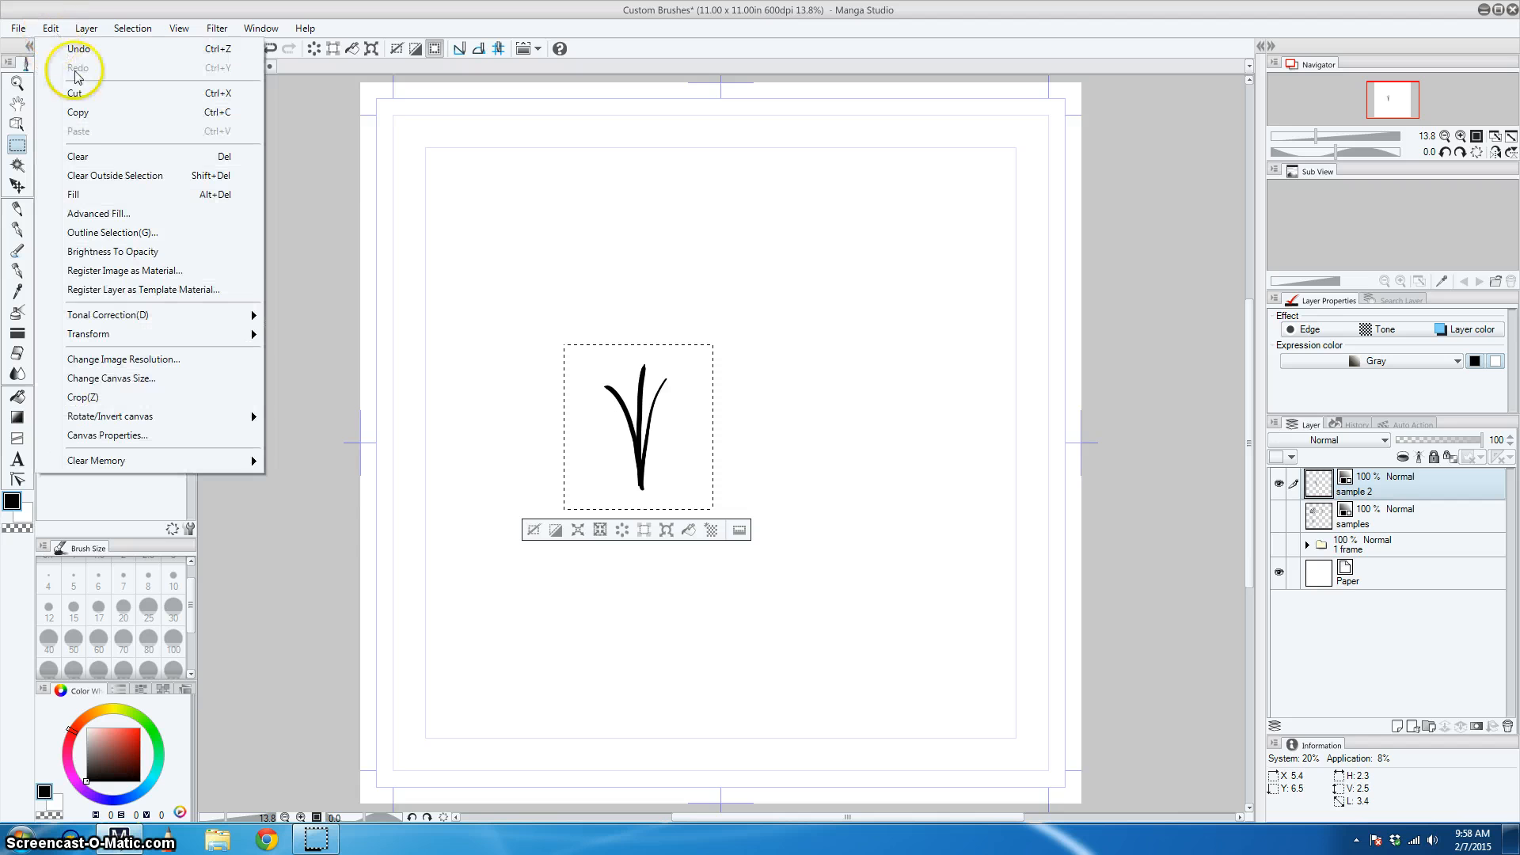
click(131, 276)
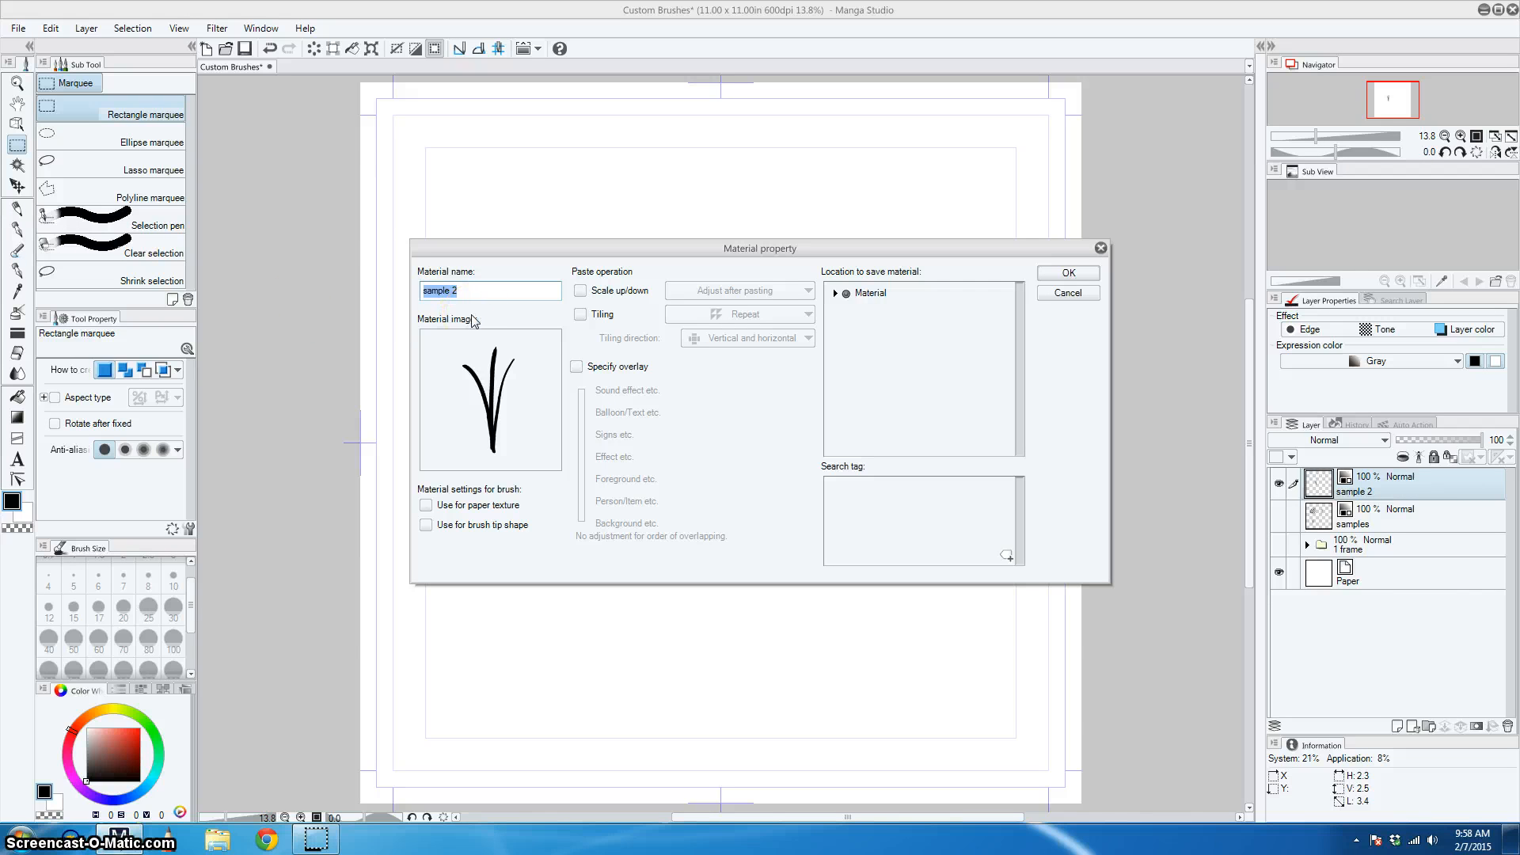
text(grass)
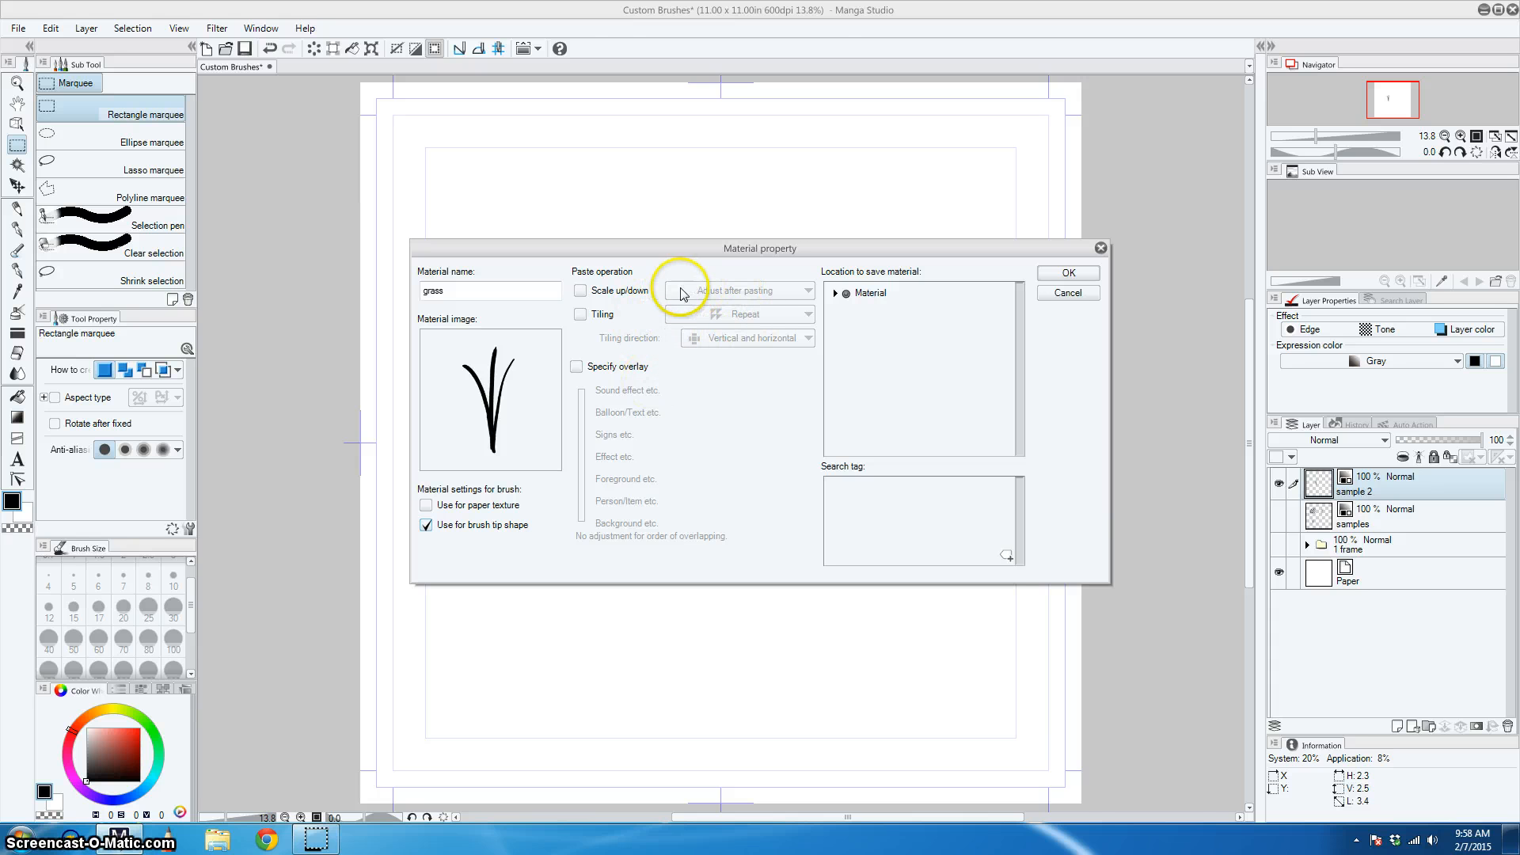
Save the grass material in the Brush folder of Image material with the search tag "custom".
click(871, 293)
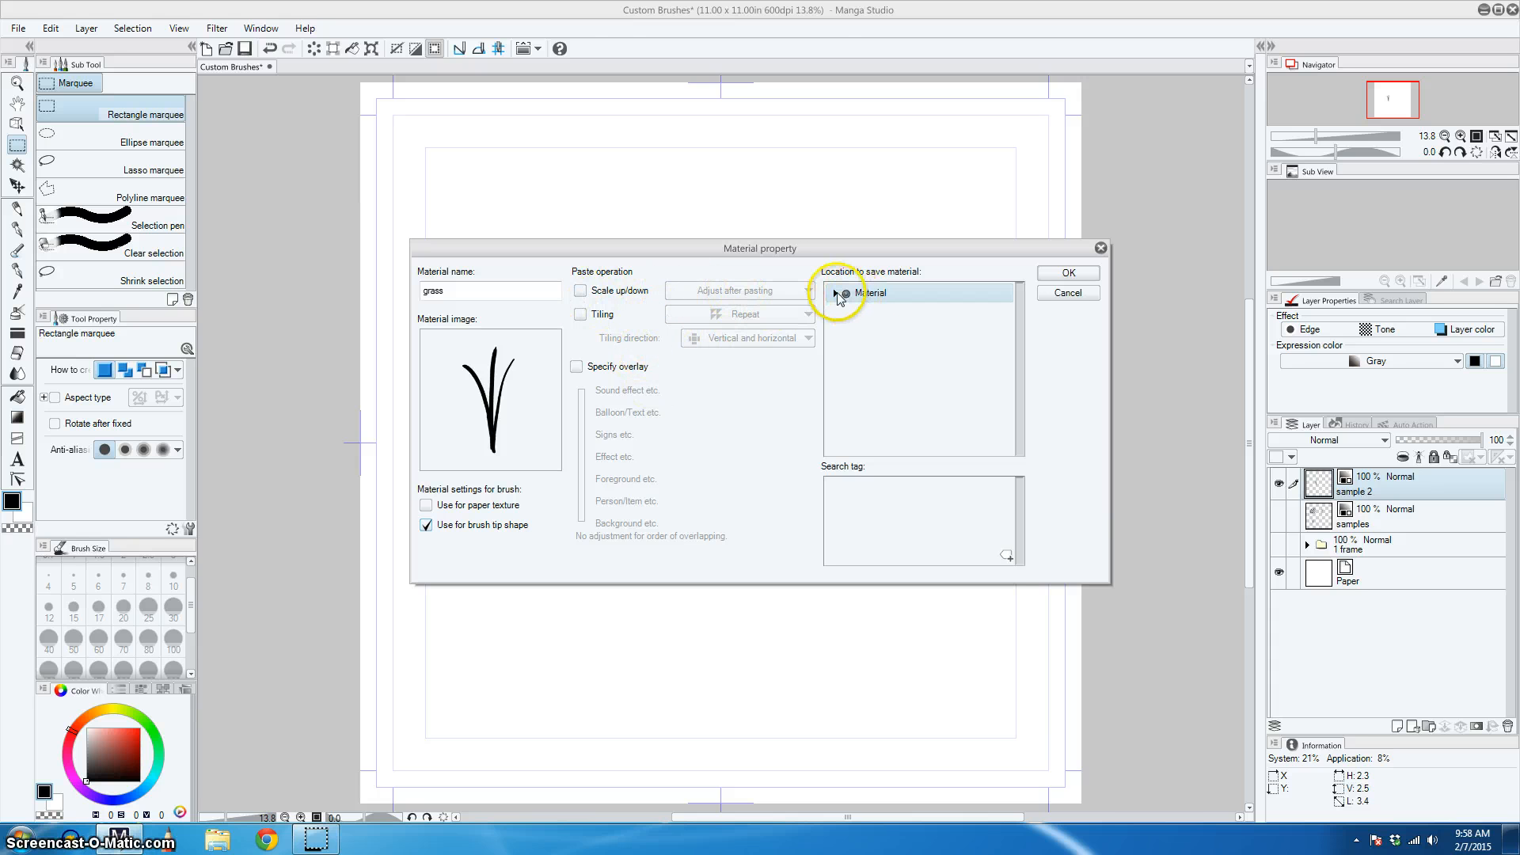
click(836, 293)
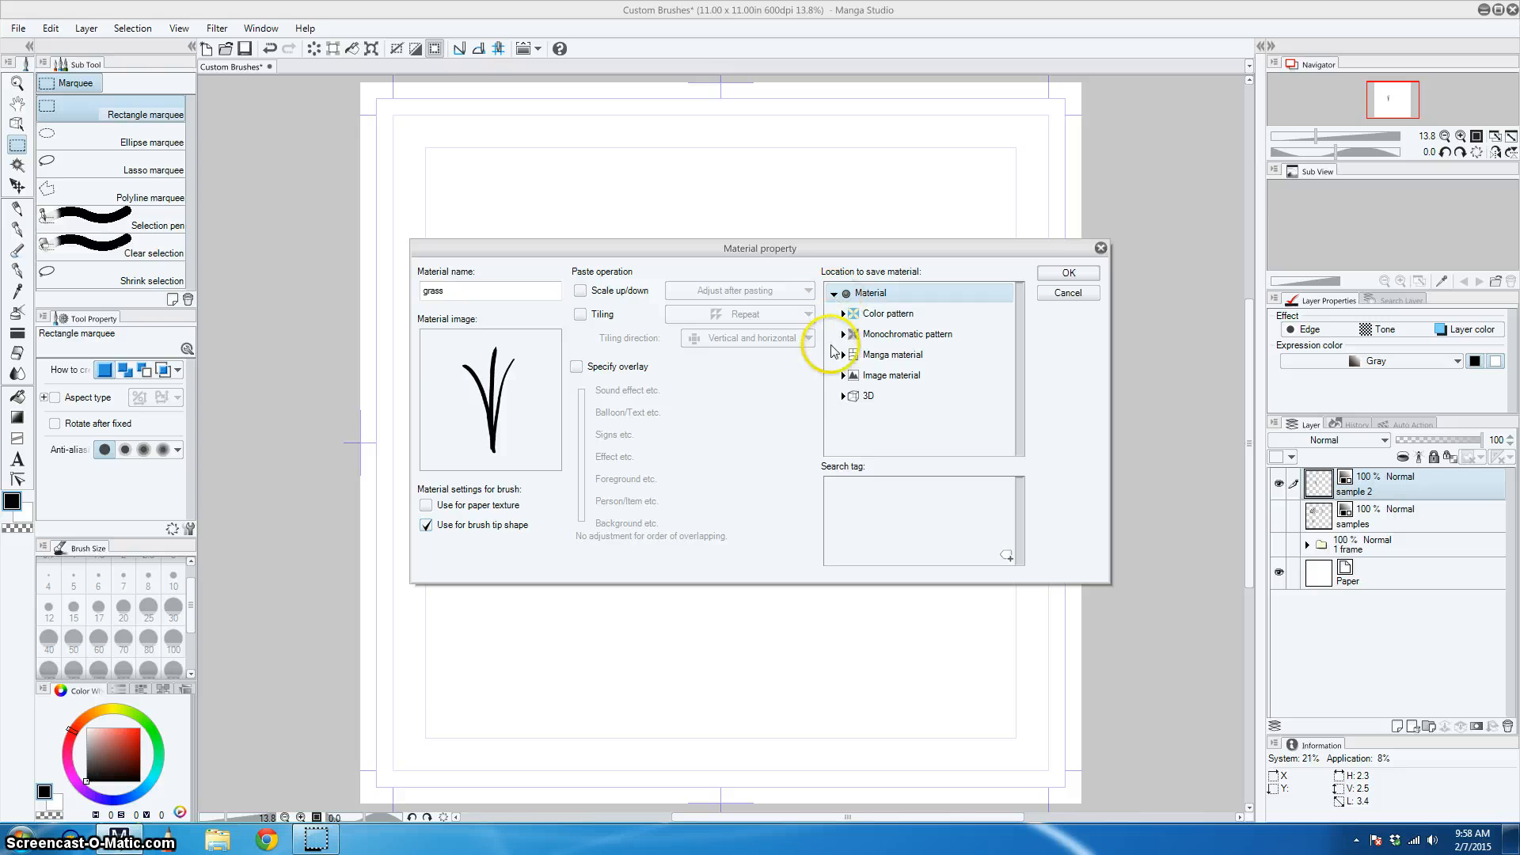
click(844, 377)
click(843, 377)
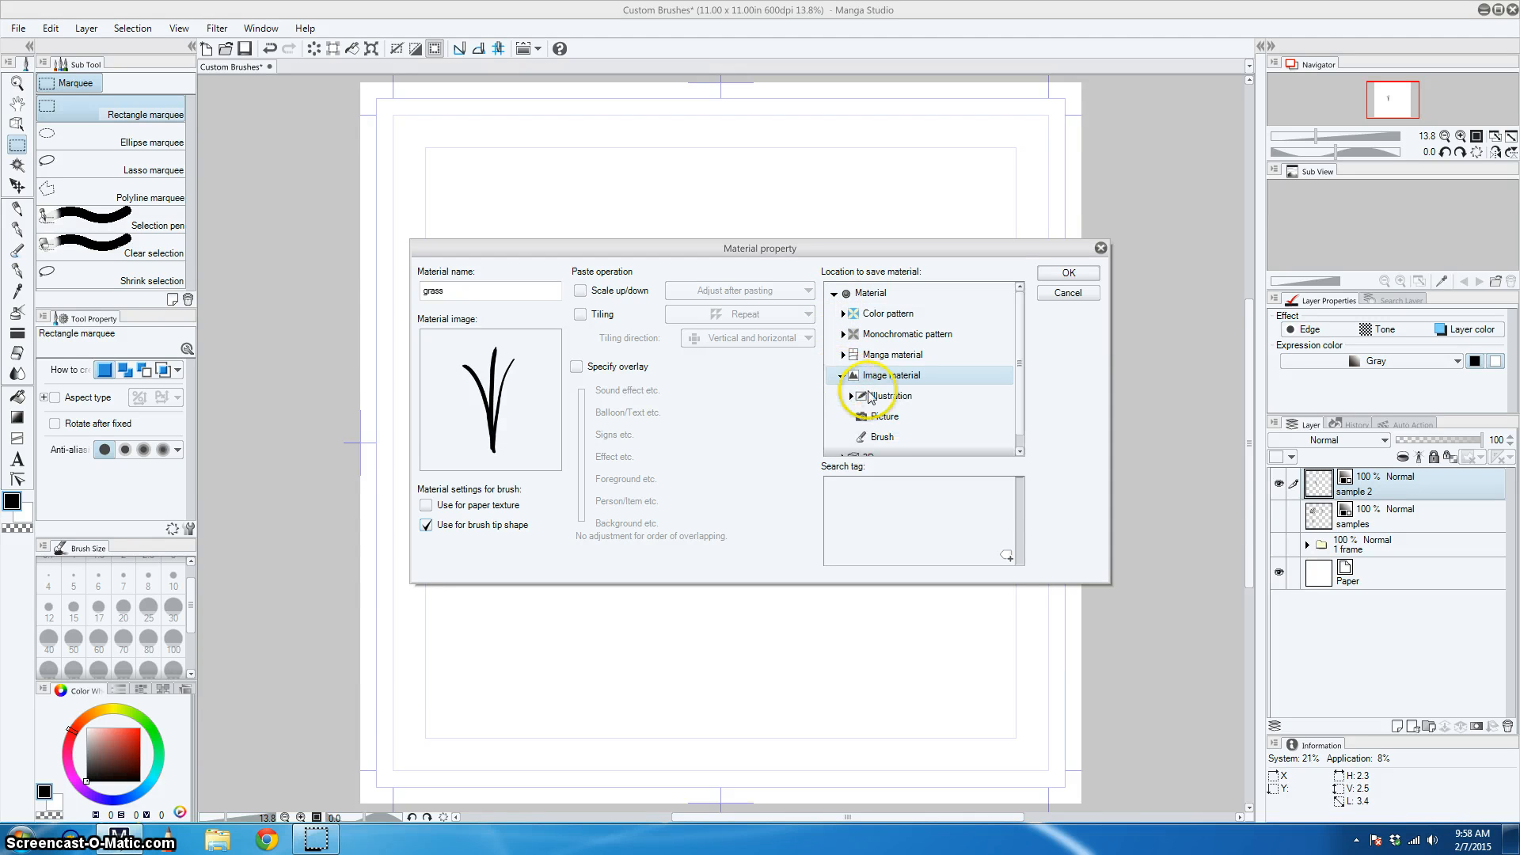
click(882, 439)
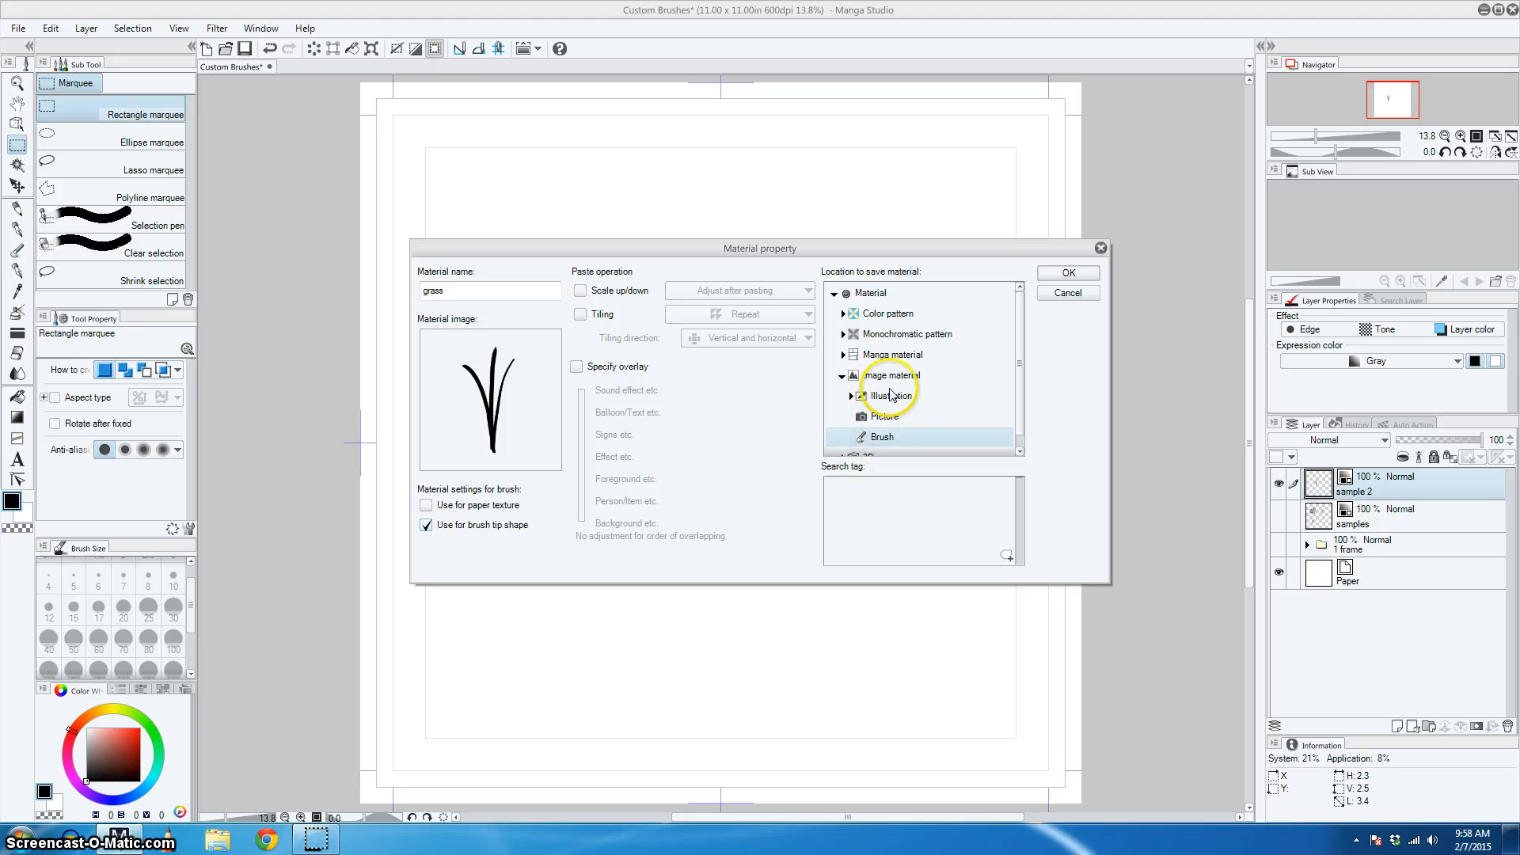
click(1005, 558)
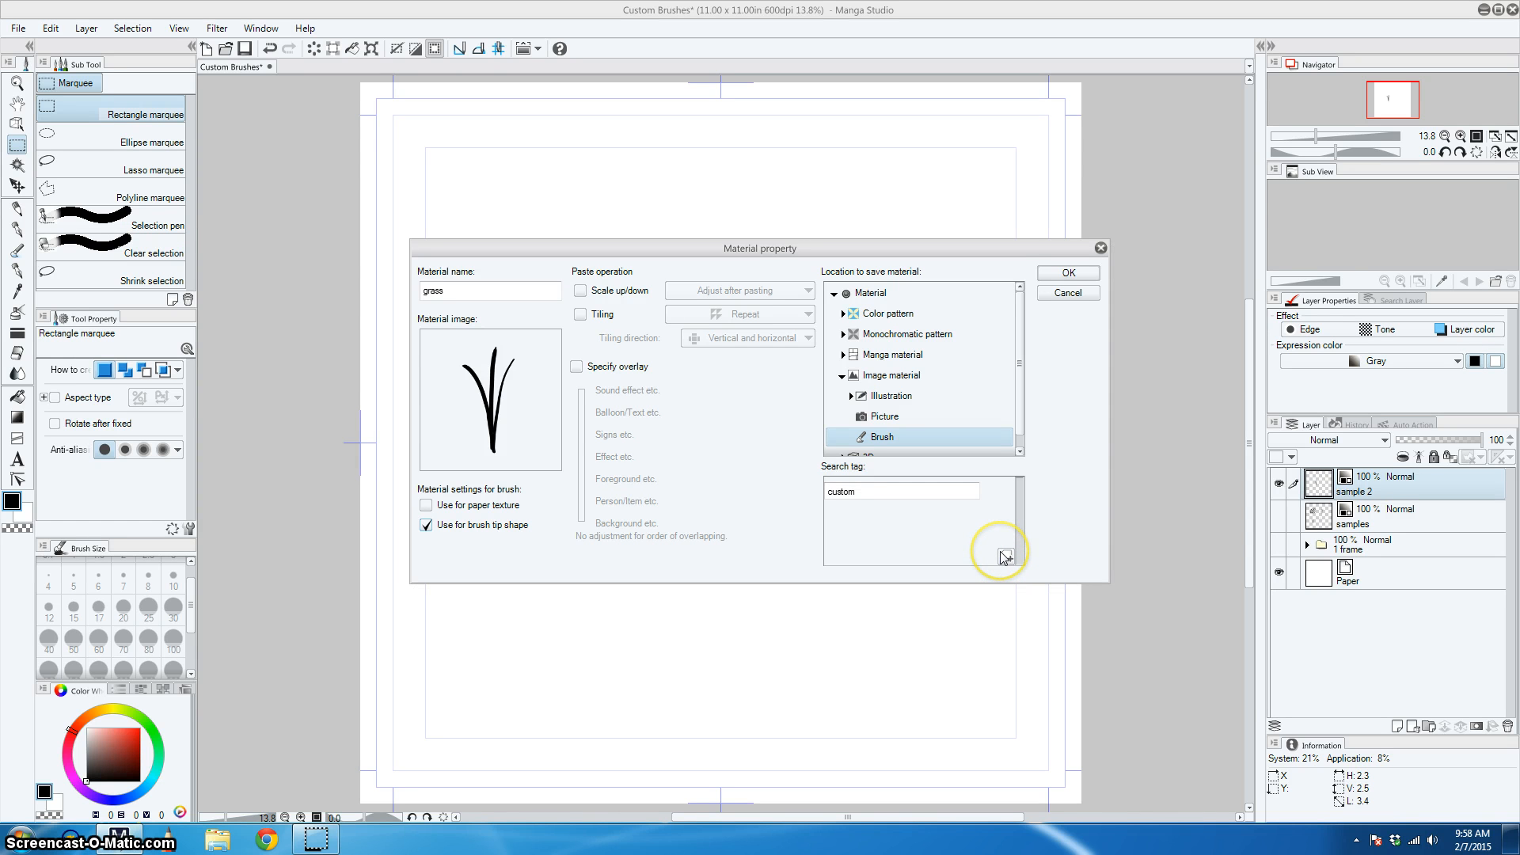
click(993, 535)
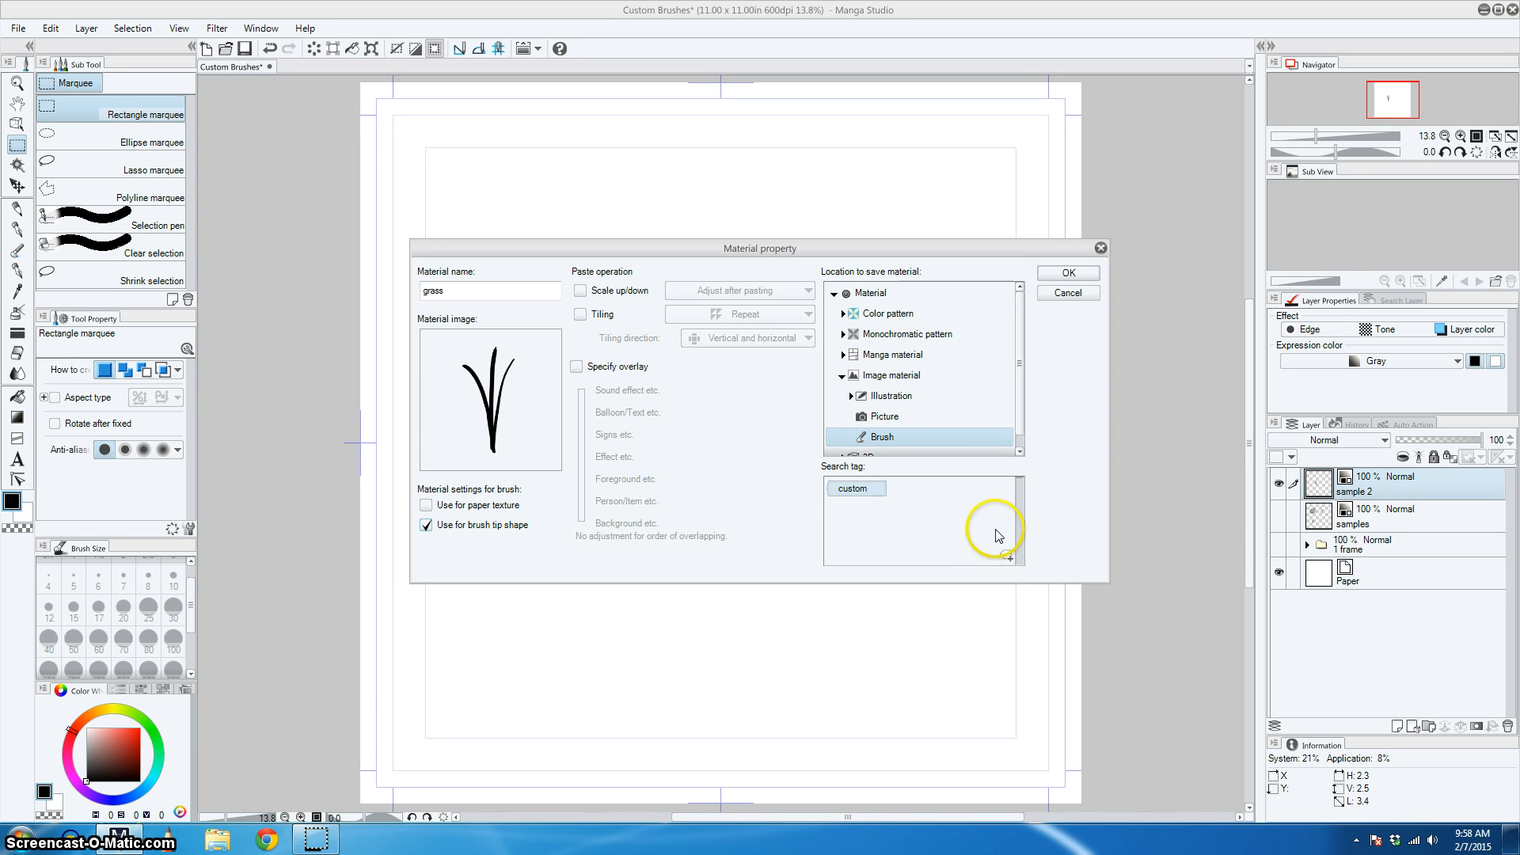
click(1070, 273)
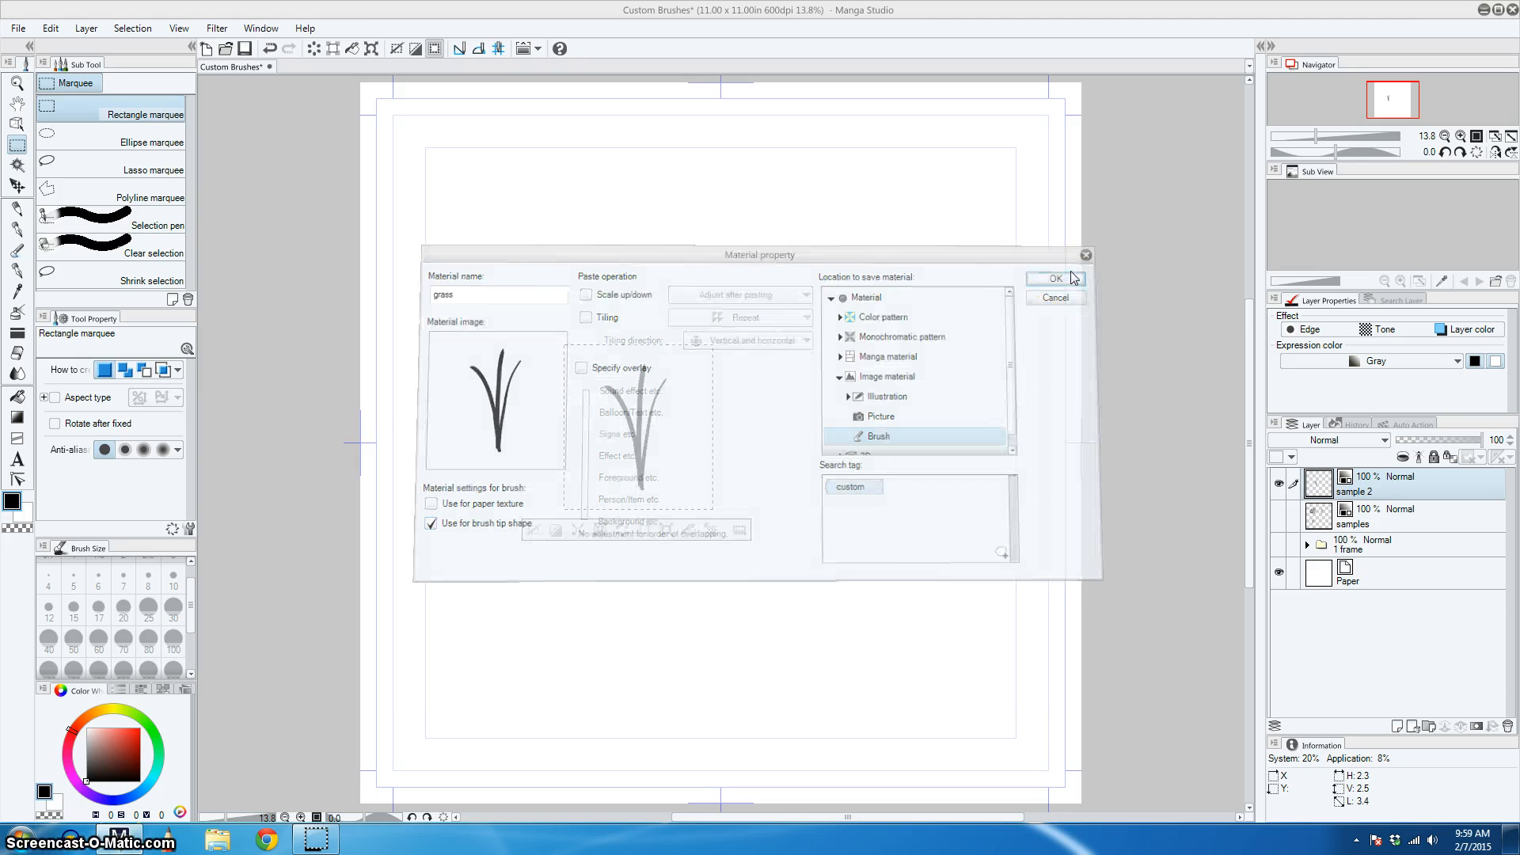
Clear the rectangle selection around the grass tuft and switch to the Pen tool.
click(912, 336)
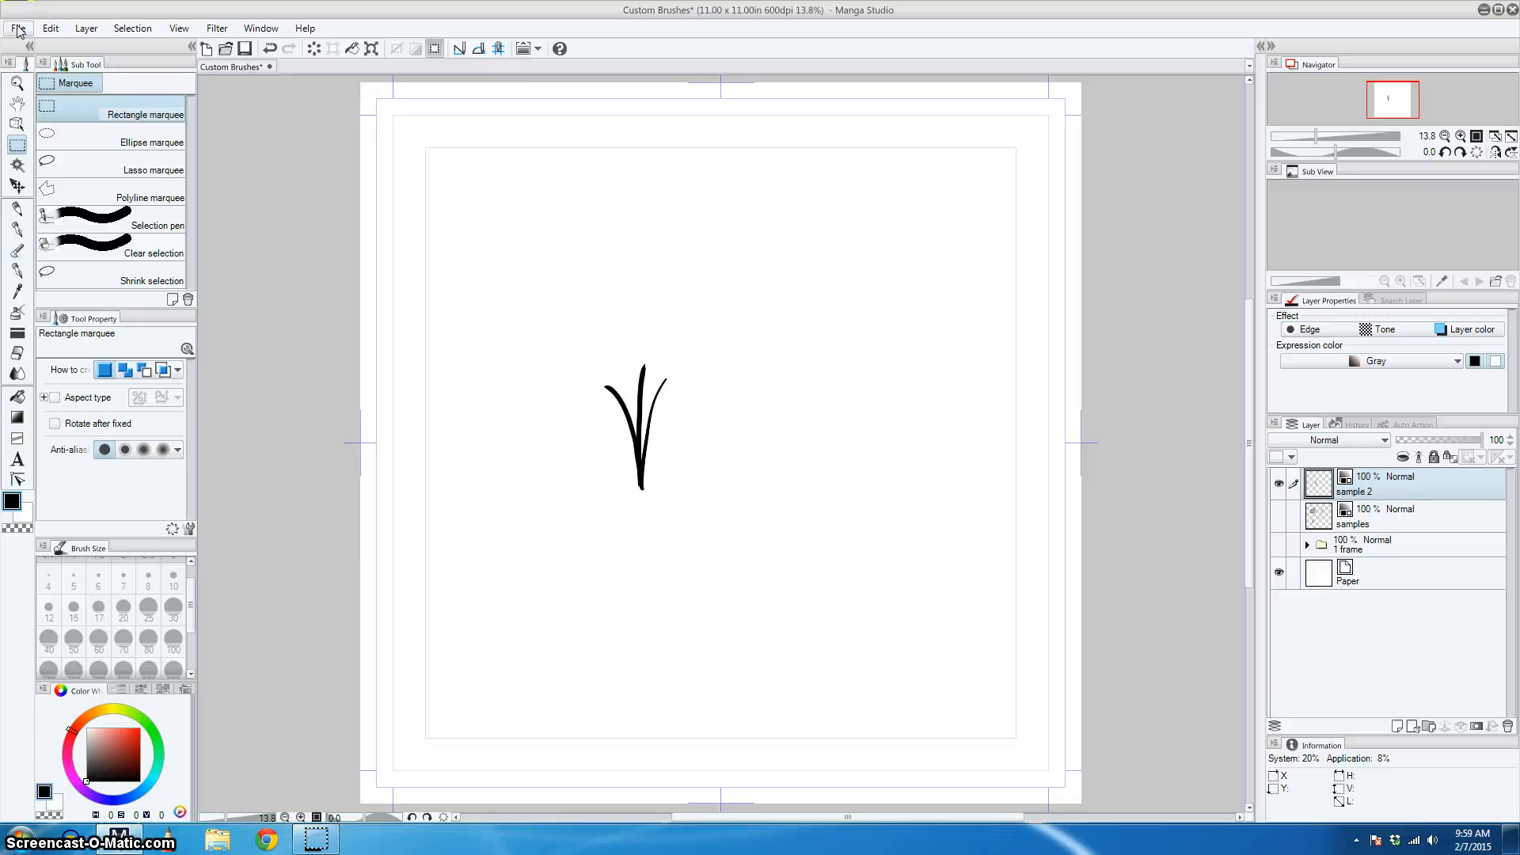
click(18, 229)
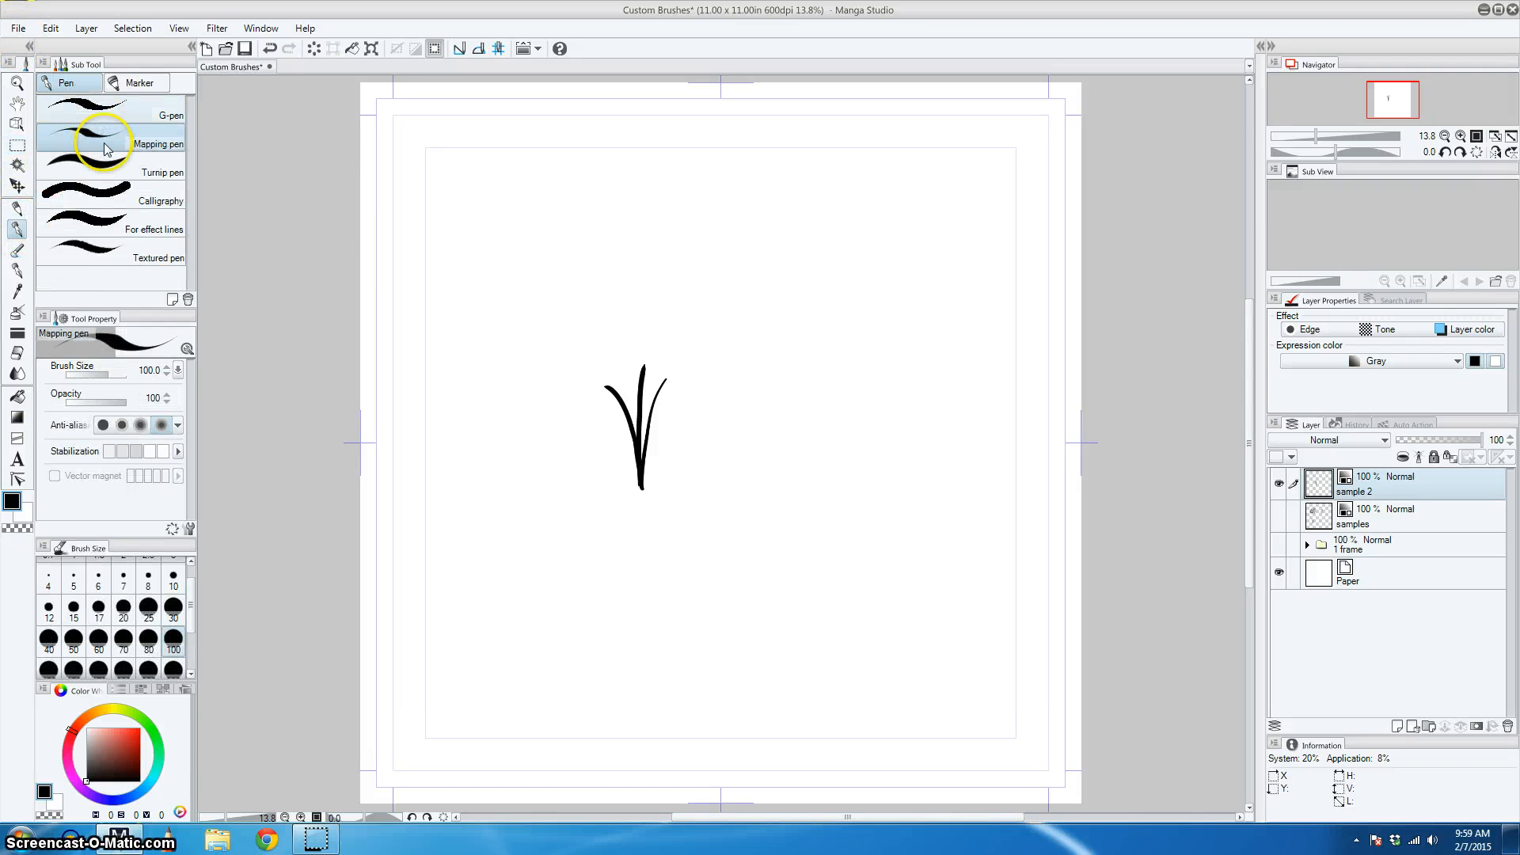
click(133, 202)
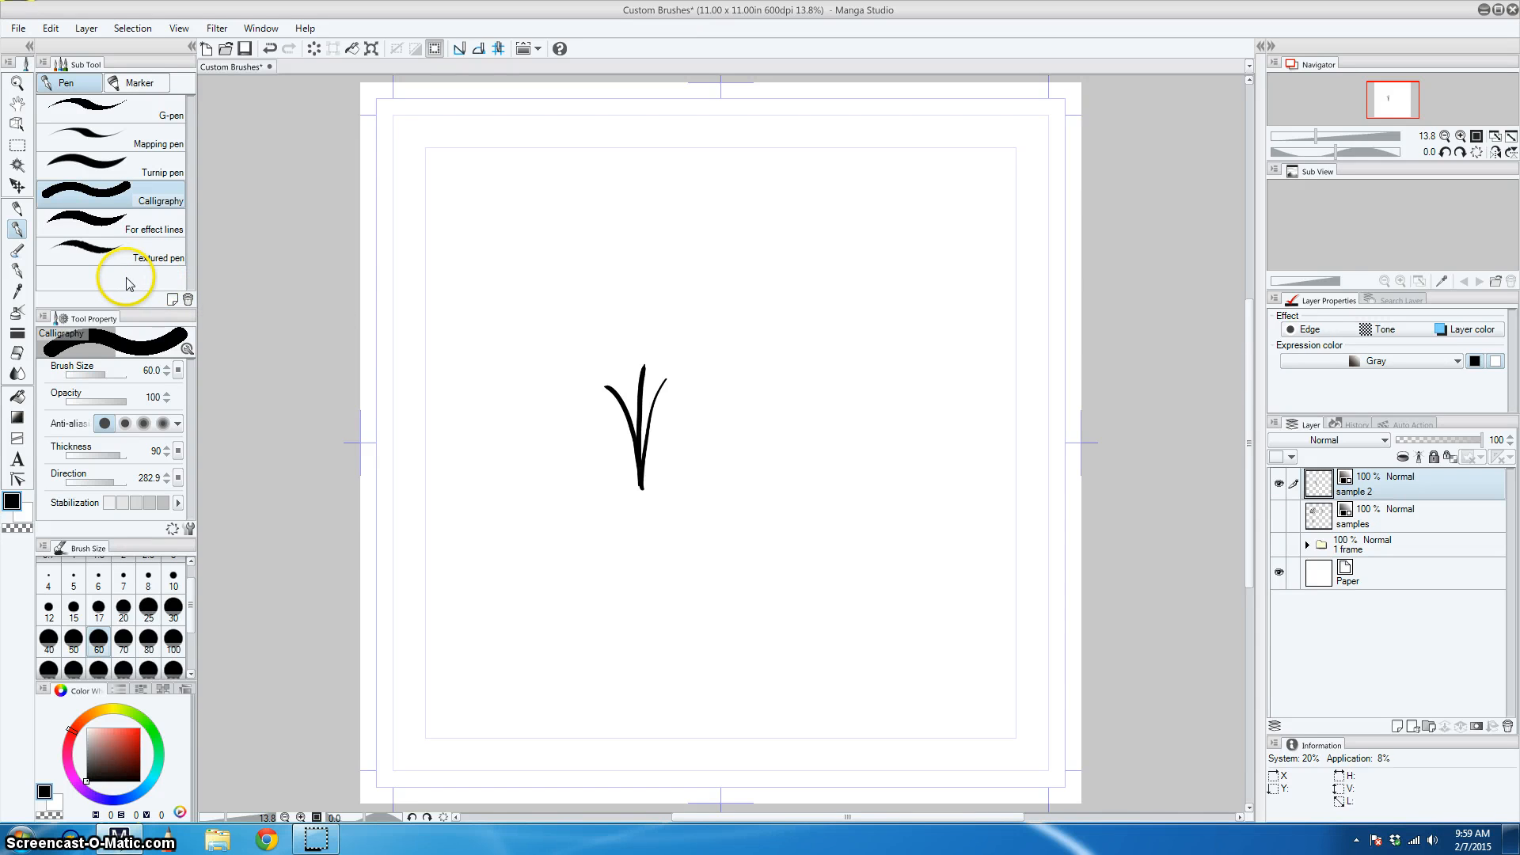
click(44, 64)
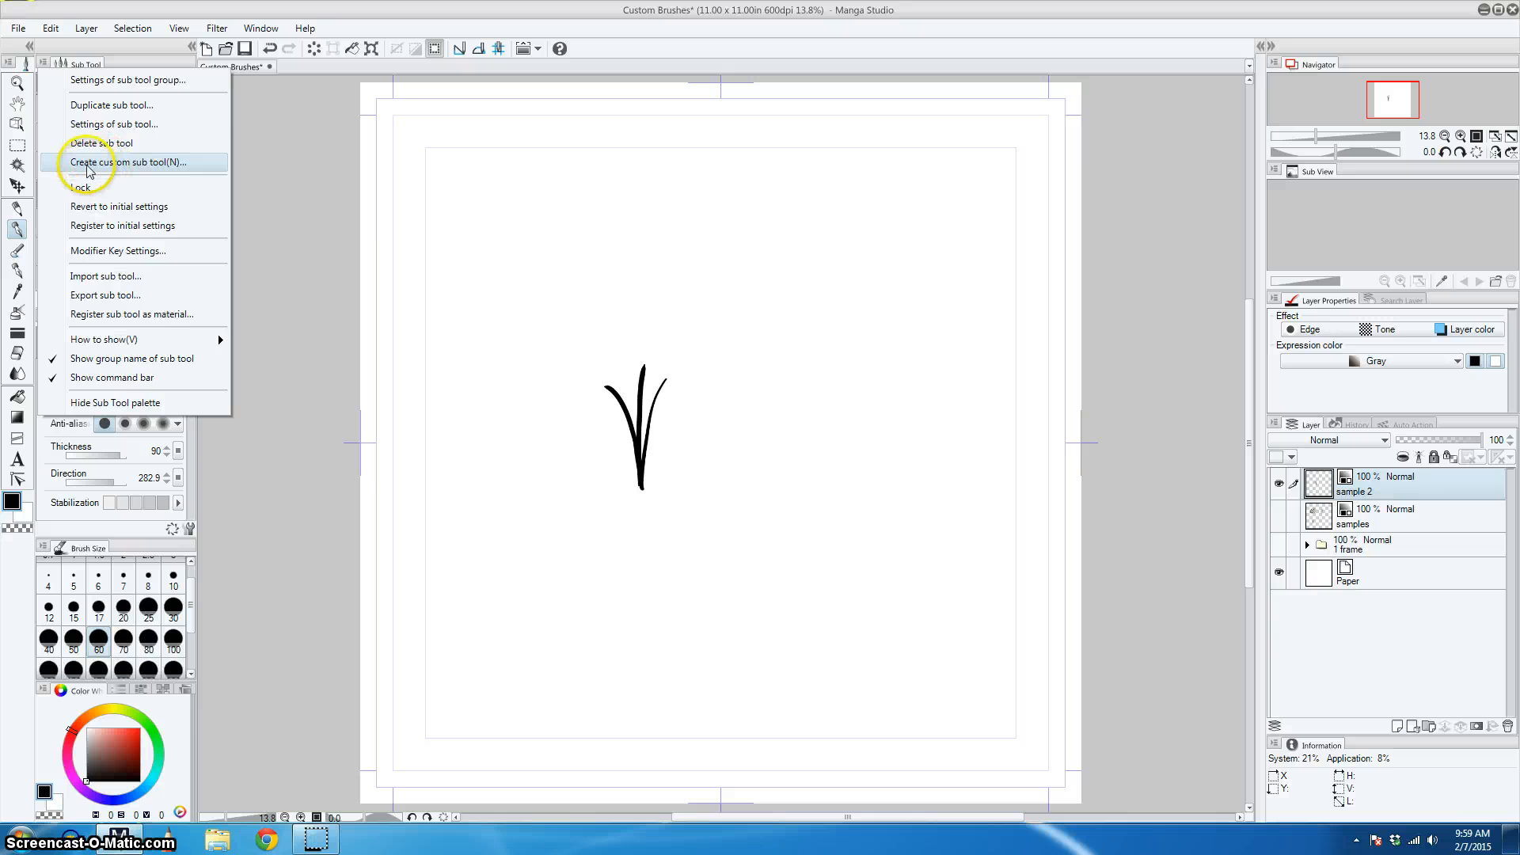
click(236, 161)
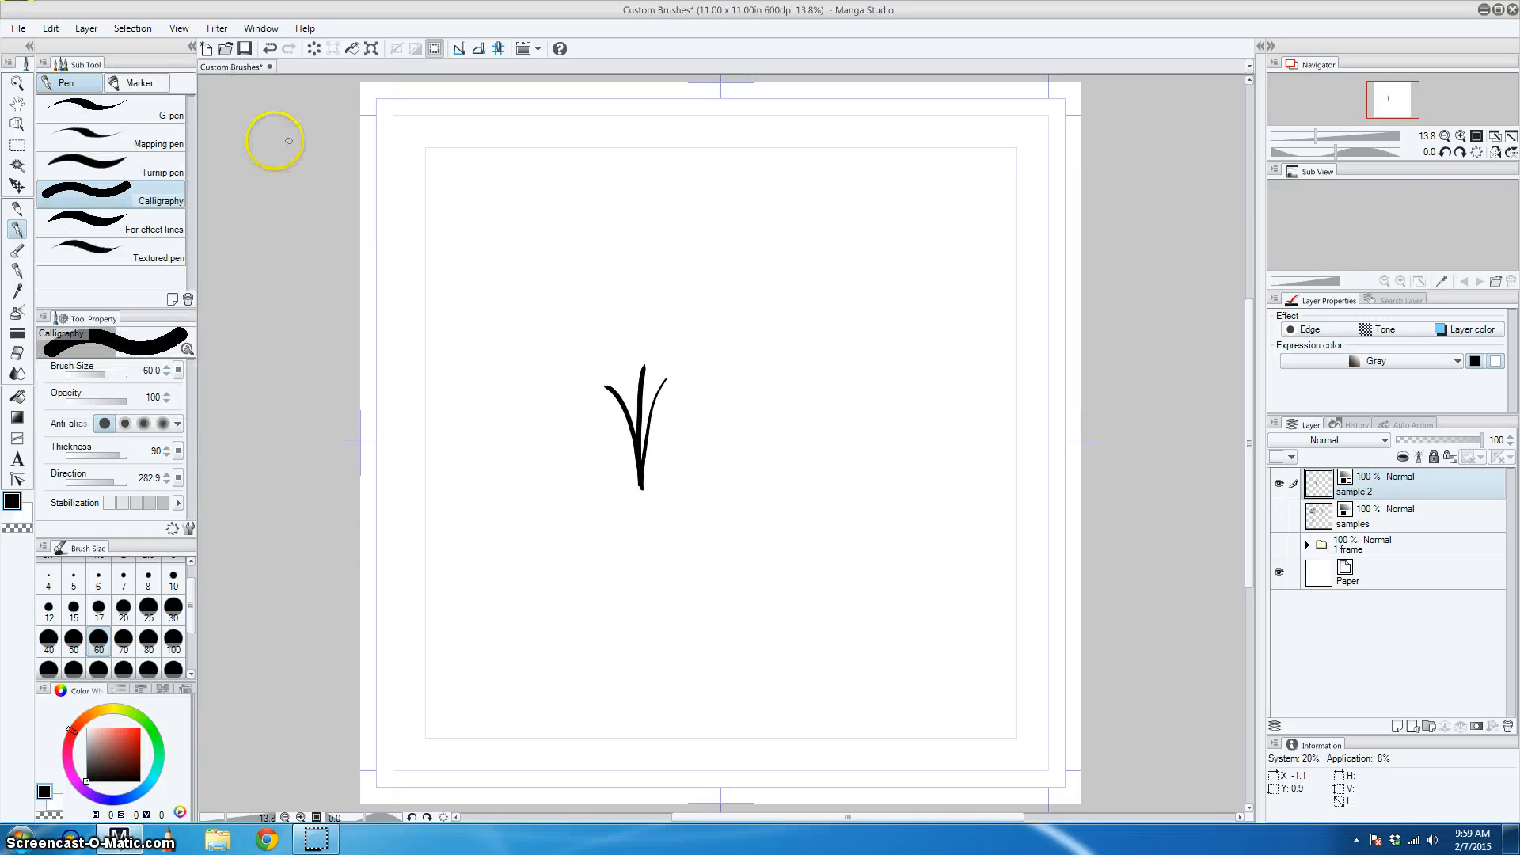
Duplicate the "For effect lines" pen sub tool and name the copy "Grass Pen".
click(124, 227)
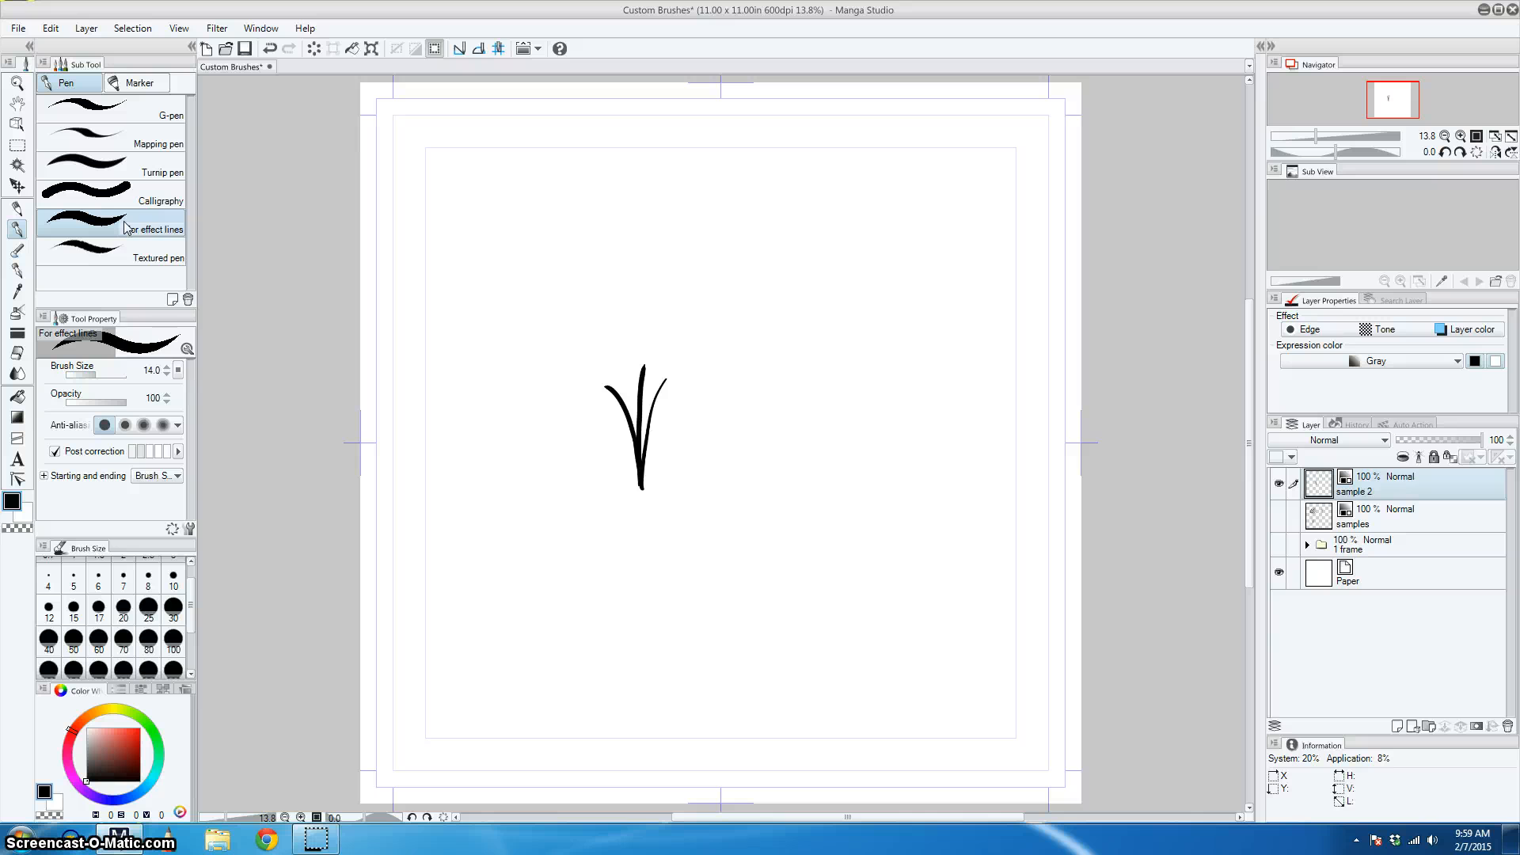
right_click(124, 227)
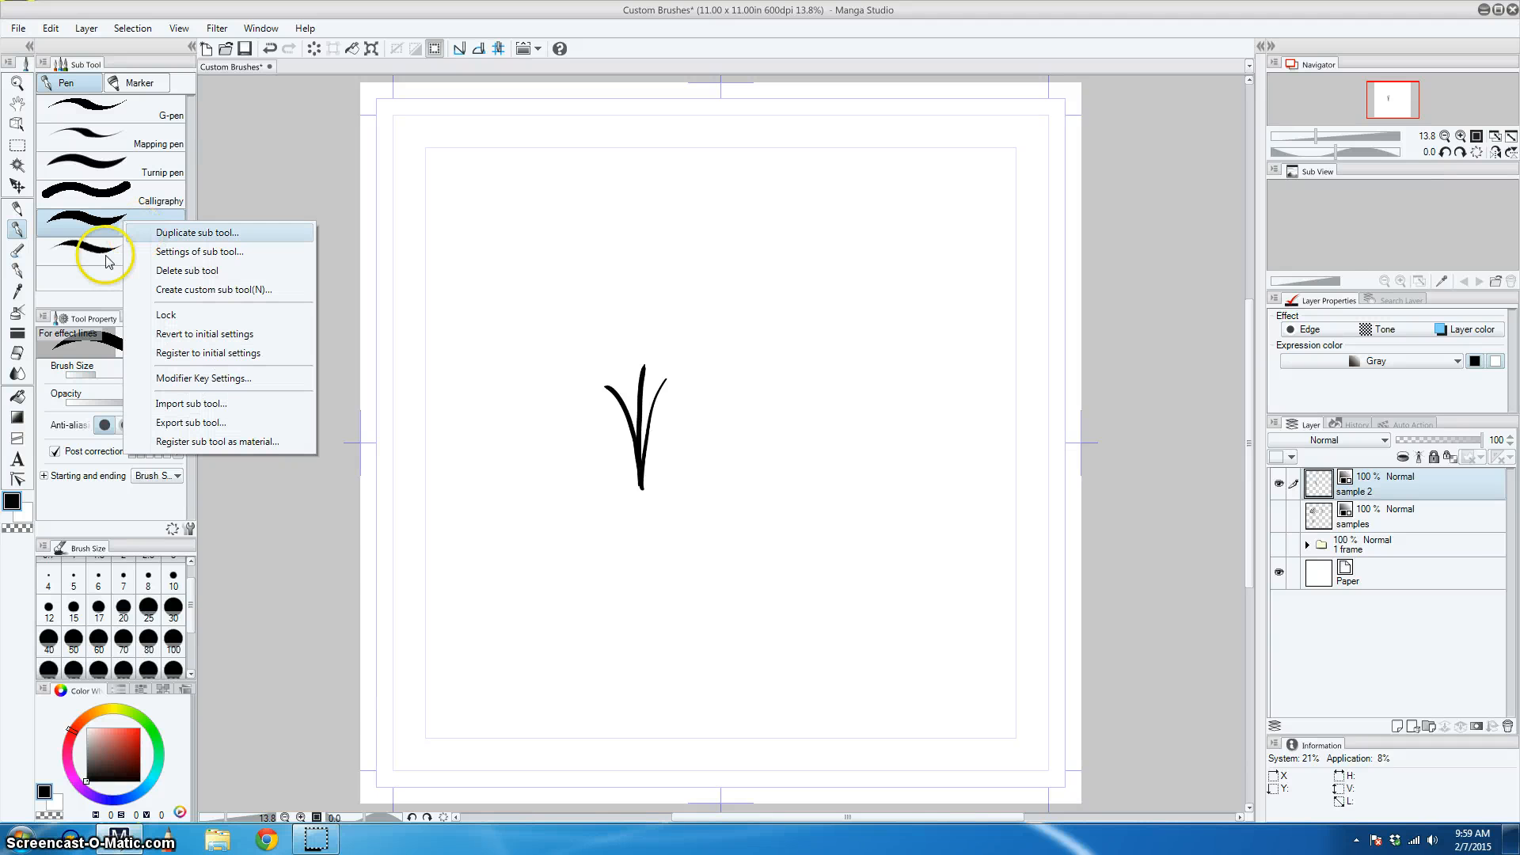
click(181, 232)
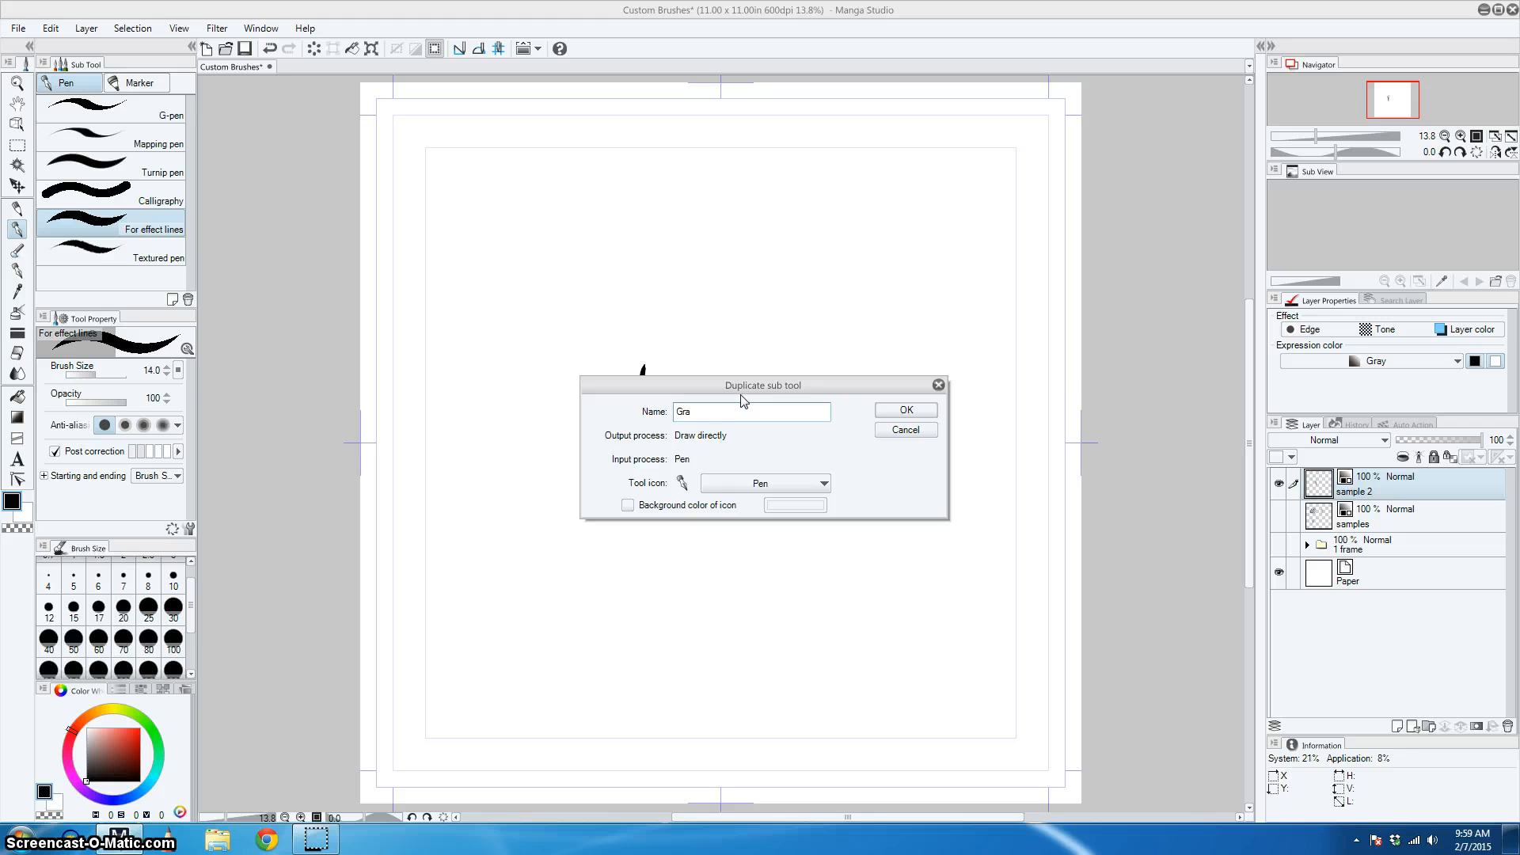
text(Grass Pen)
key(Return)
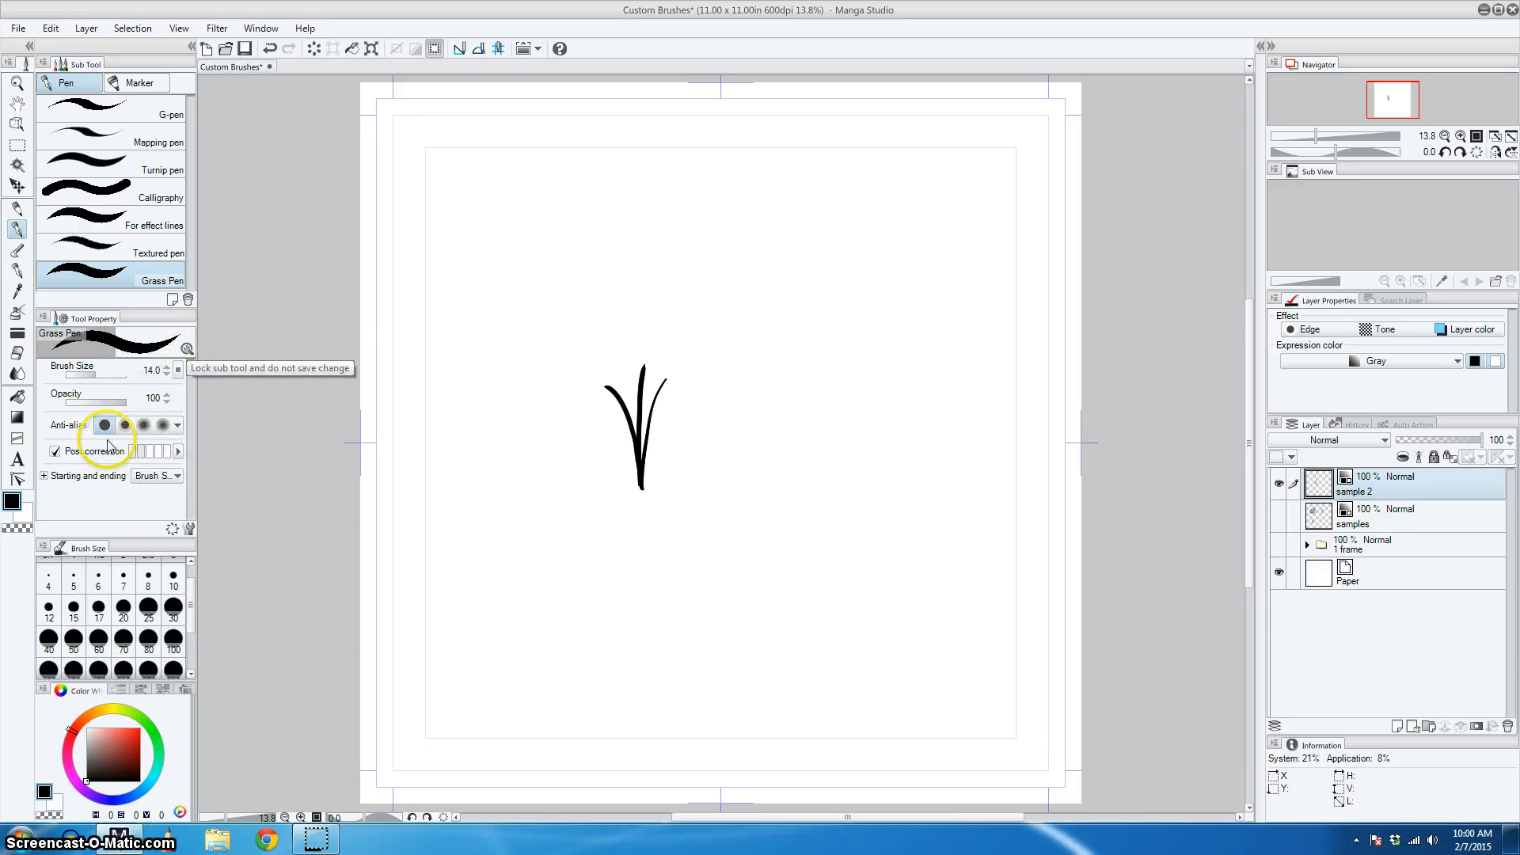
Open the full tool settings of the Grass Pen and review its Brush Size and Ink options.
click(190, 528)
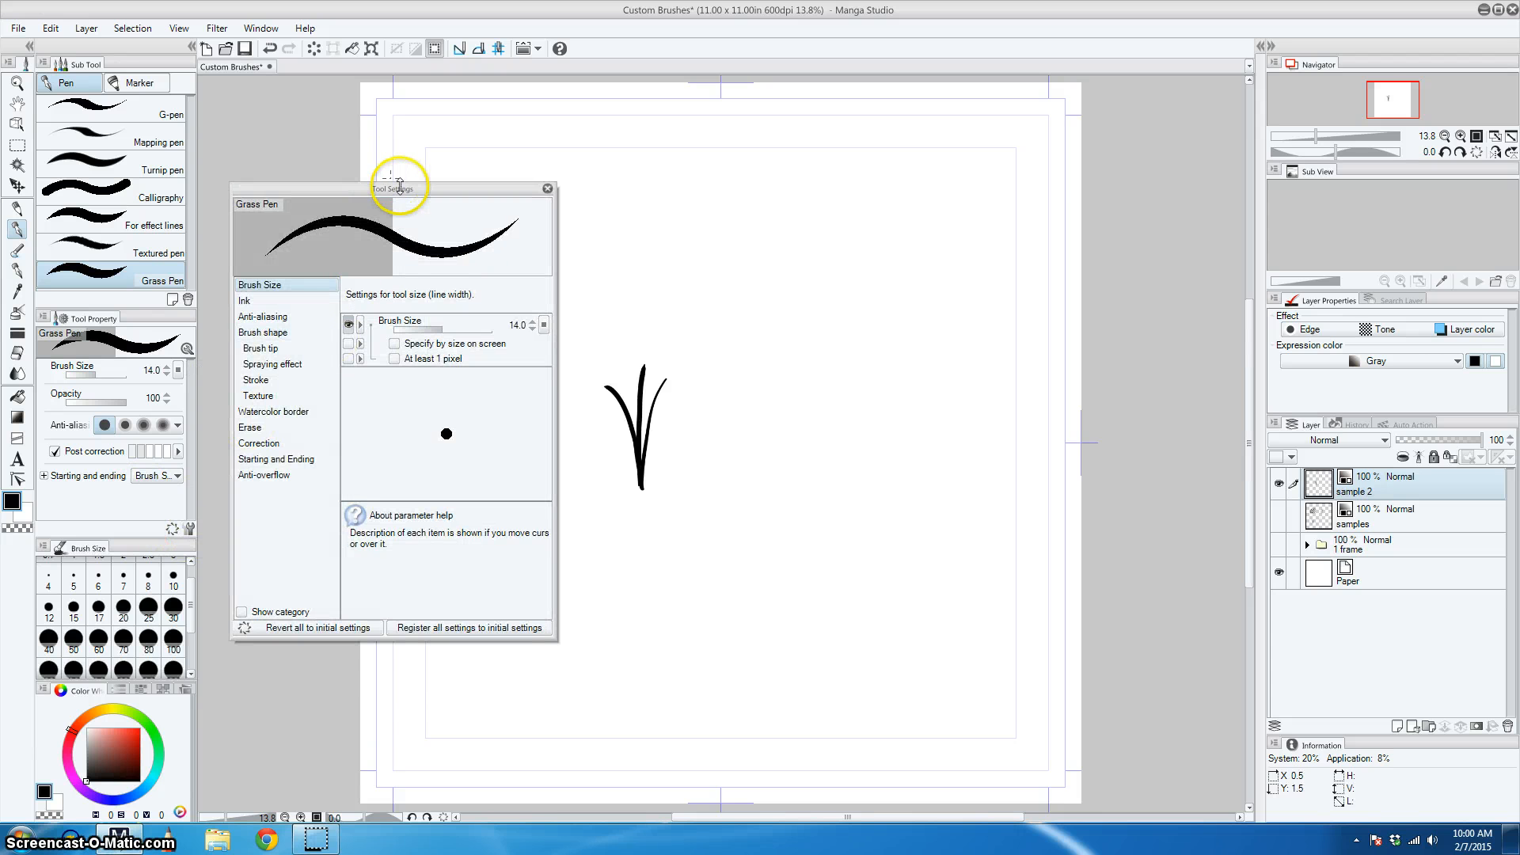
drag(424, 187, 396, 162)
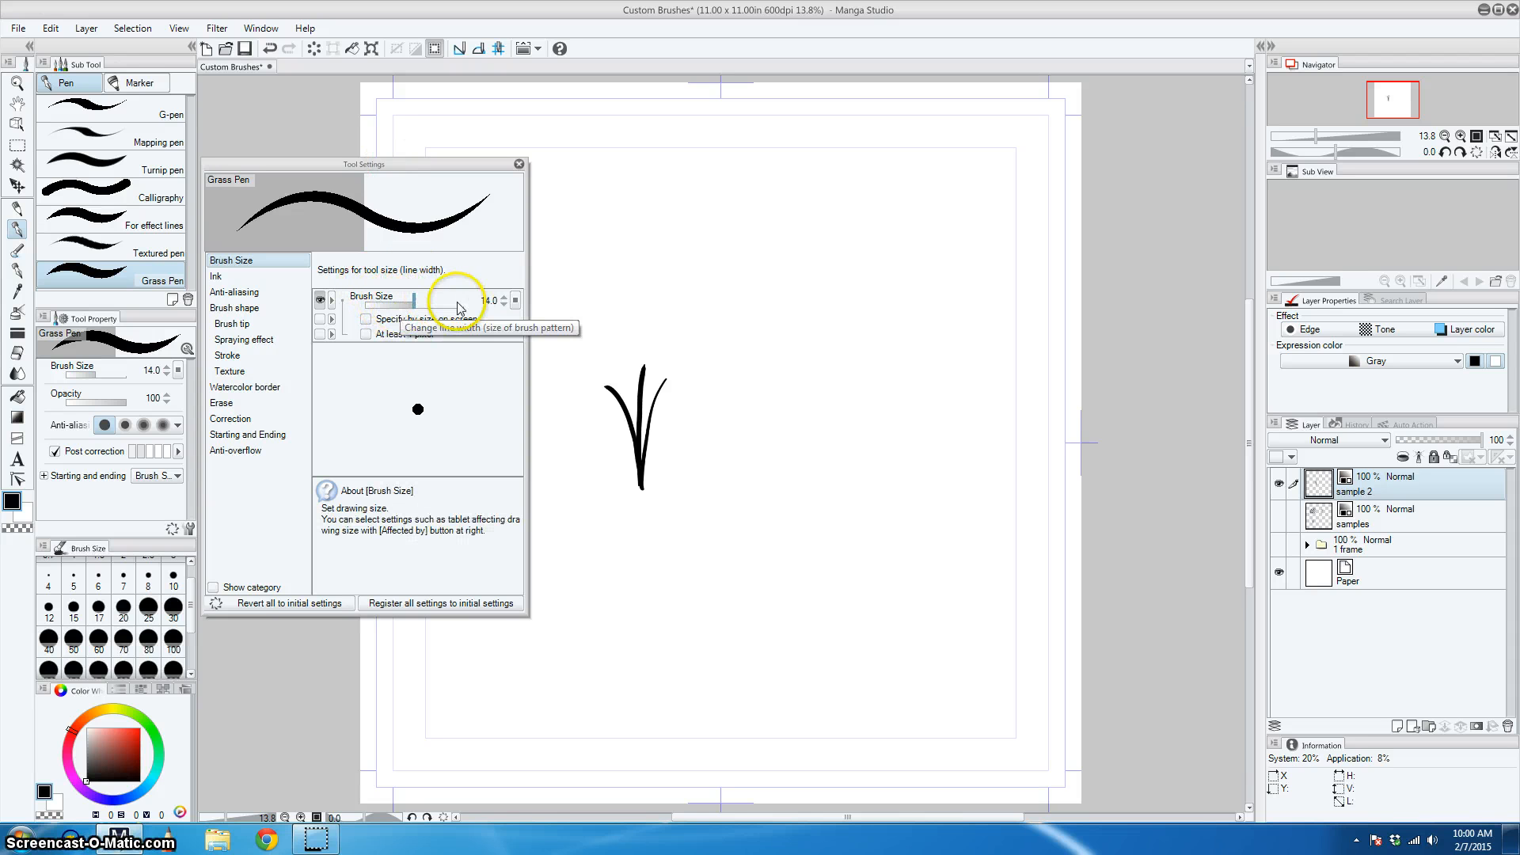
right_click(332, 304)
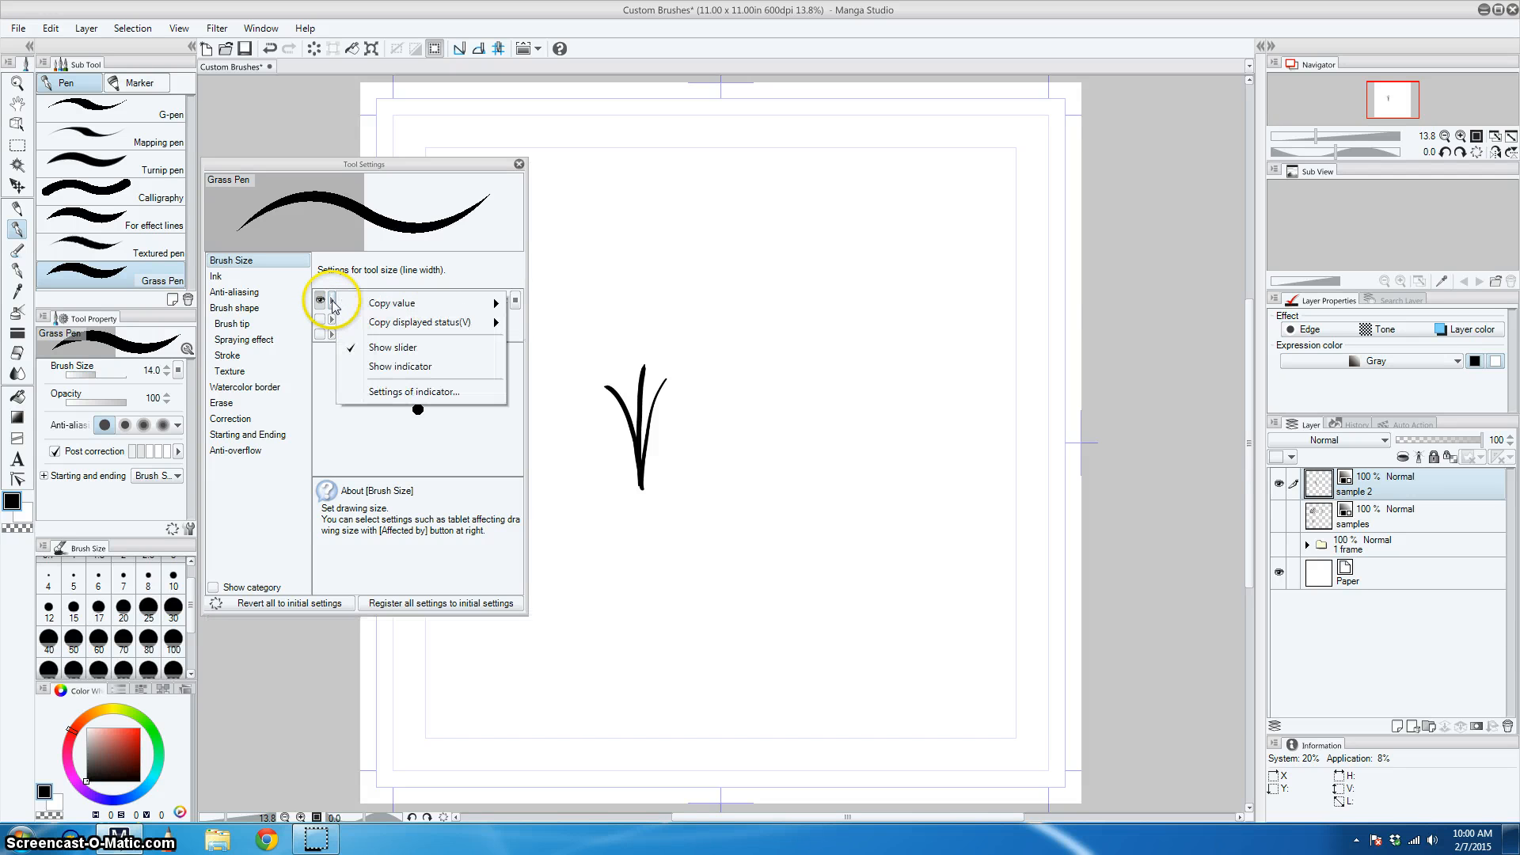
click(344, 275)
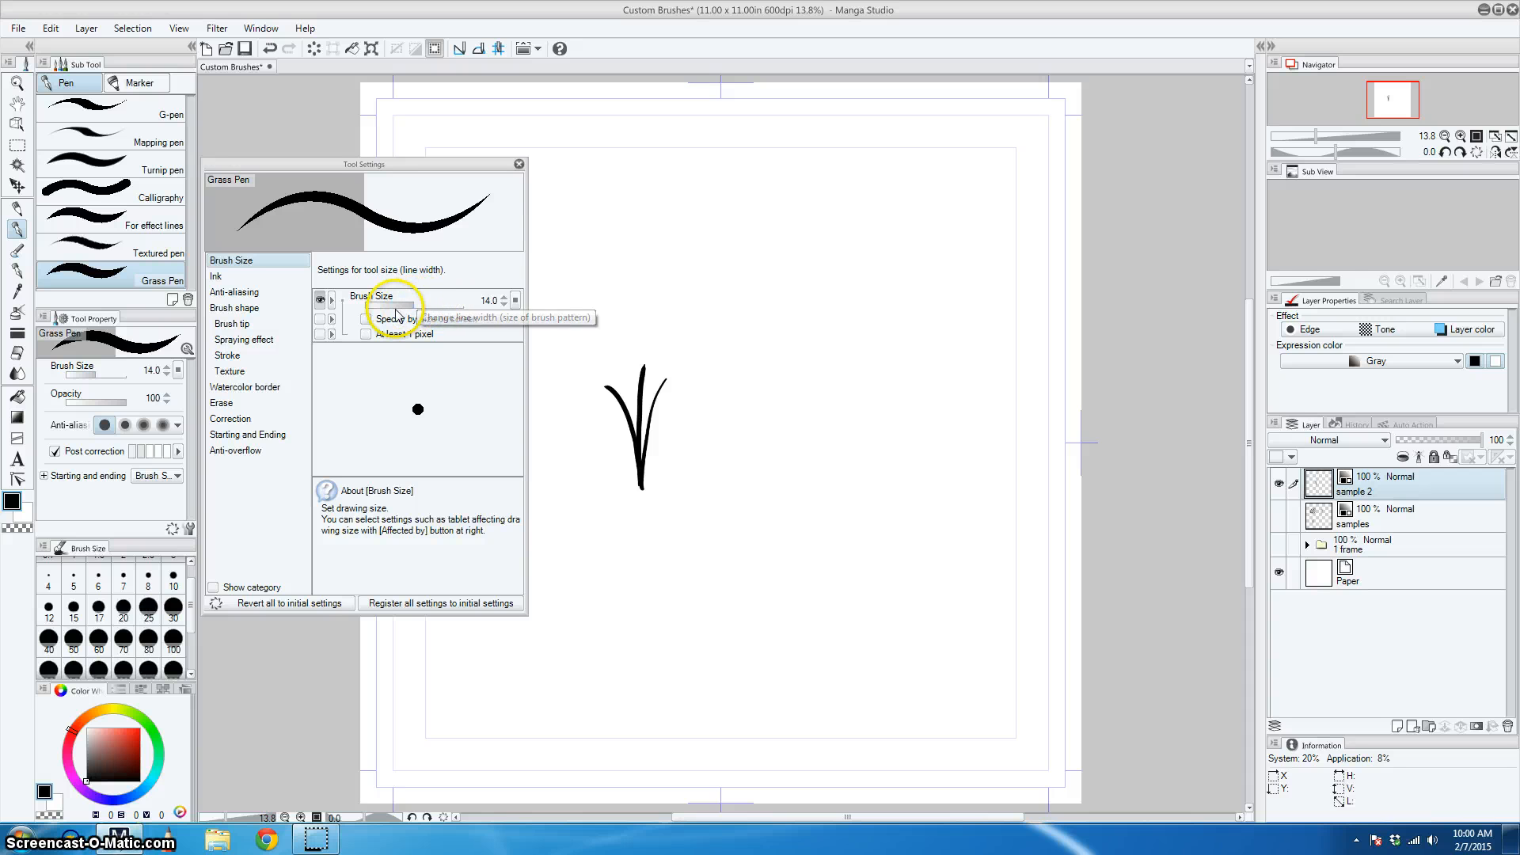
click(252, 281)
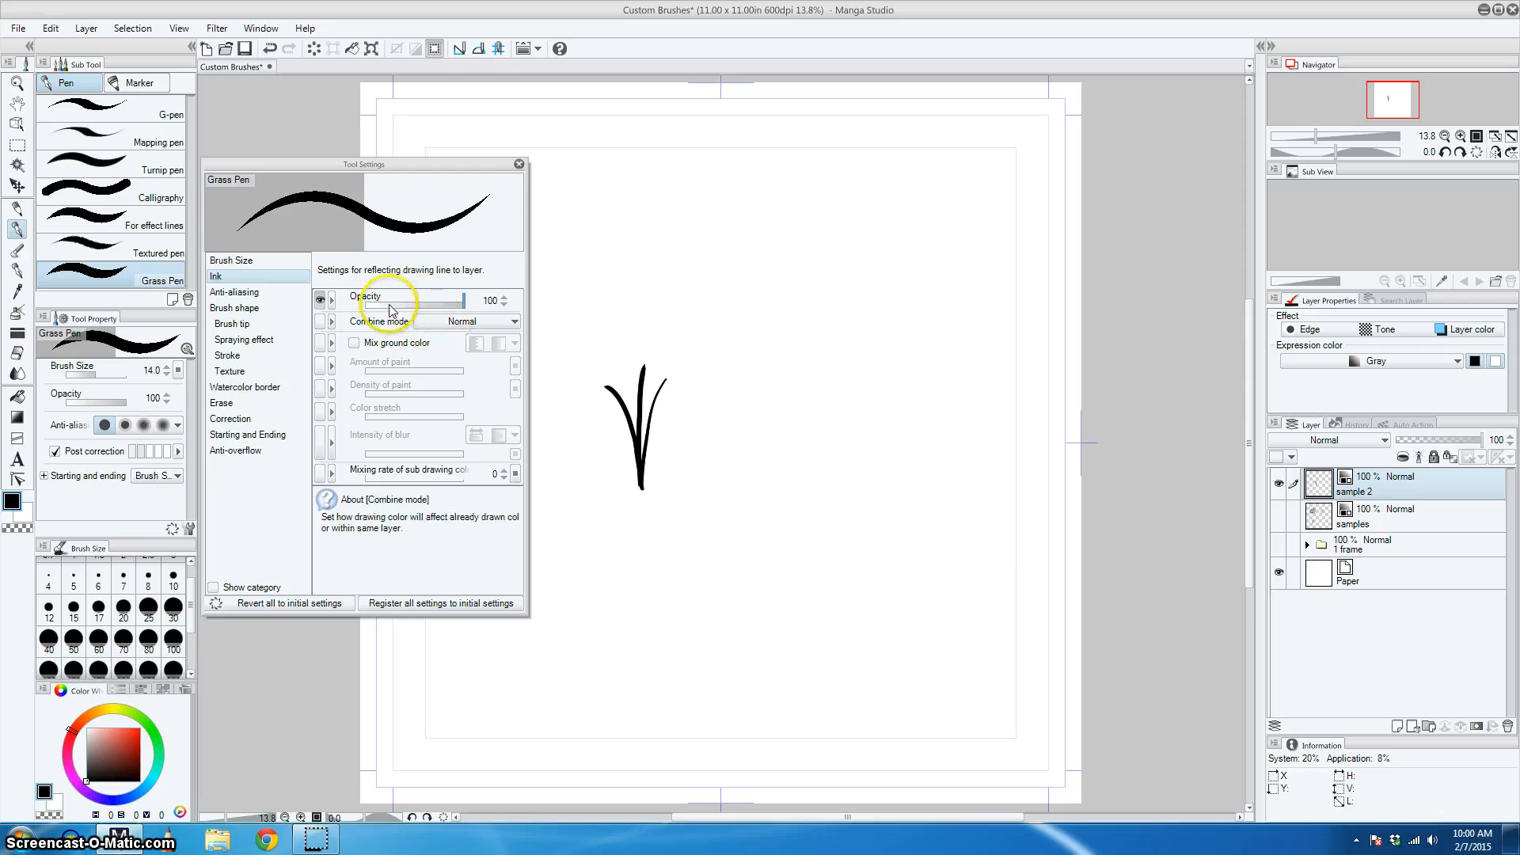
Set the Grass Pen's tip shape to Material and browse the available brush tip shapes.
click(255, 325)
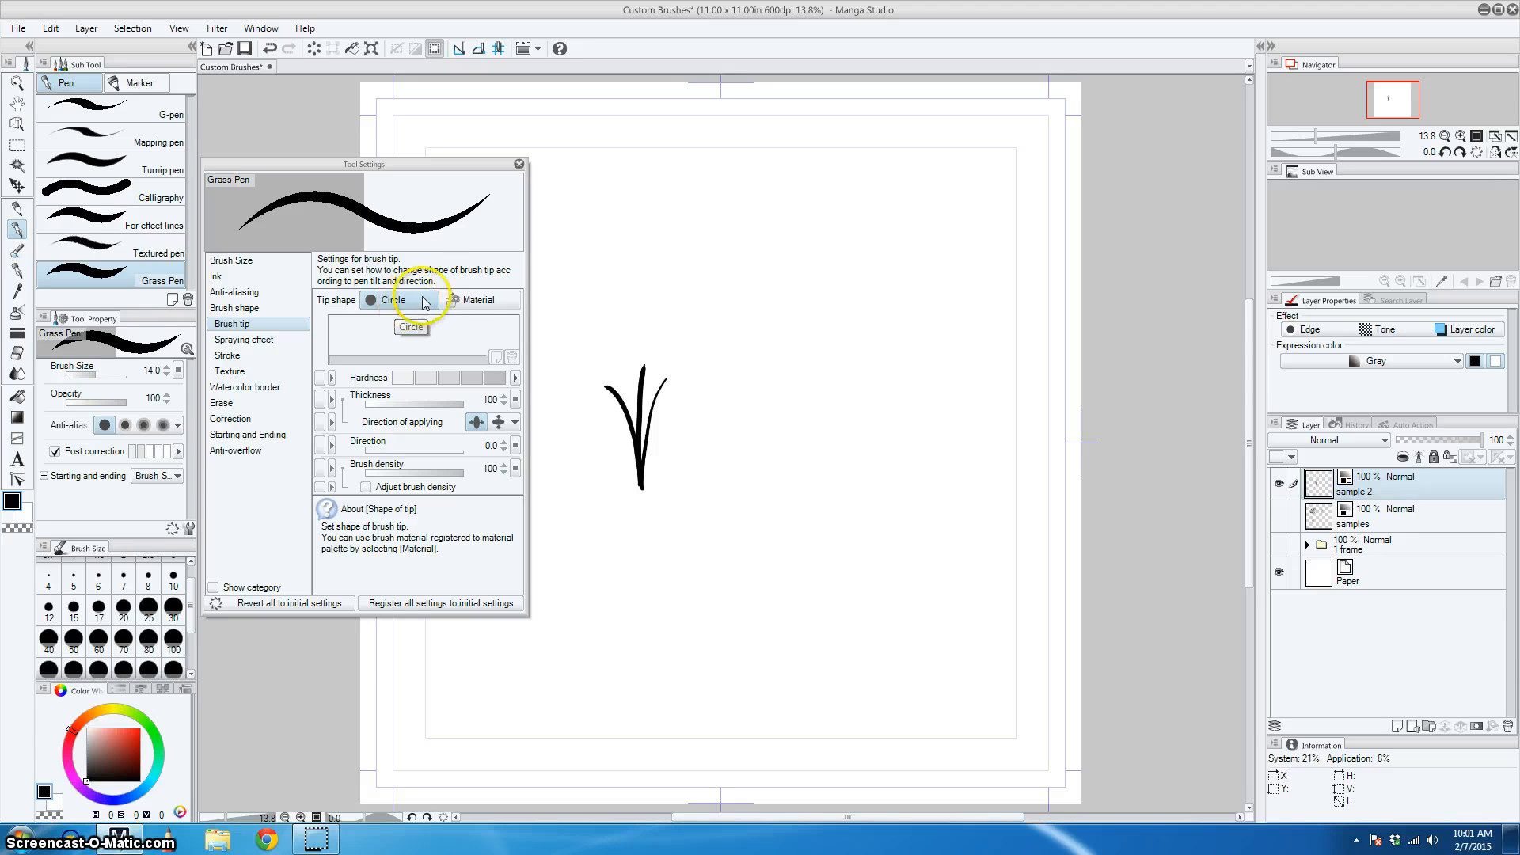
click(461, 302)
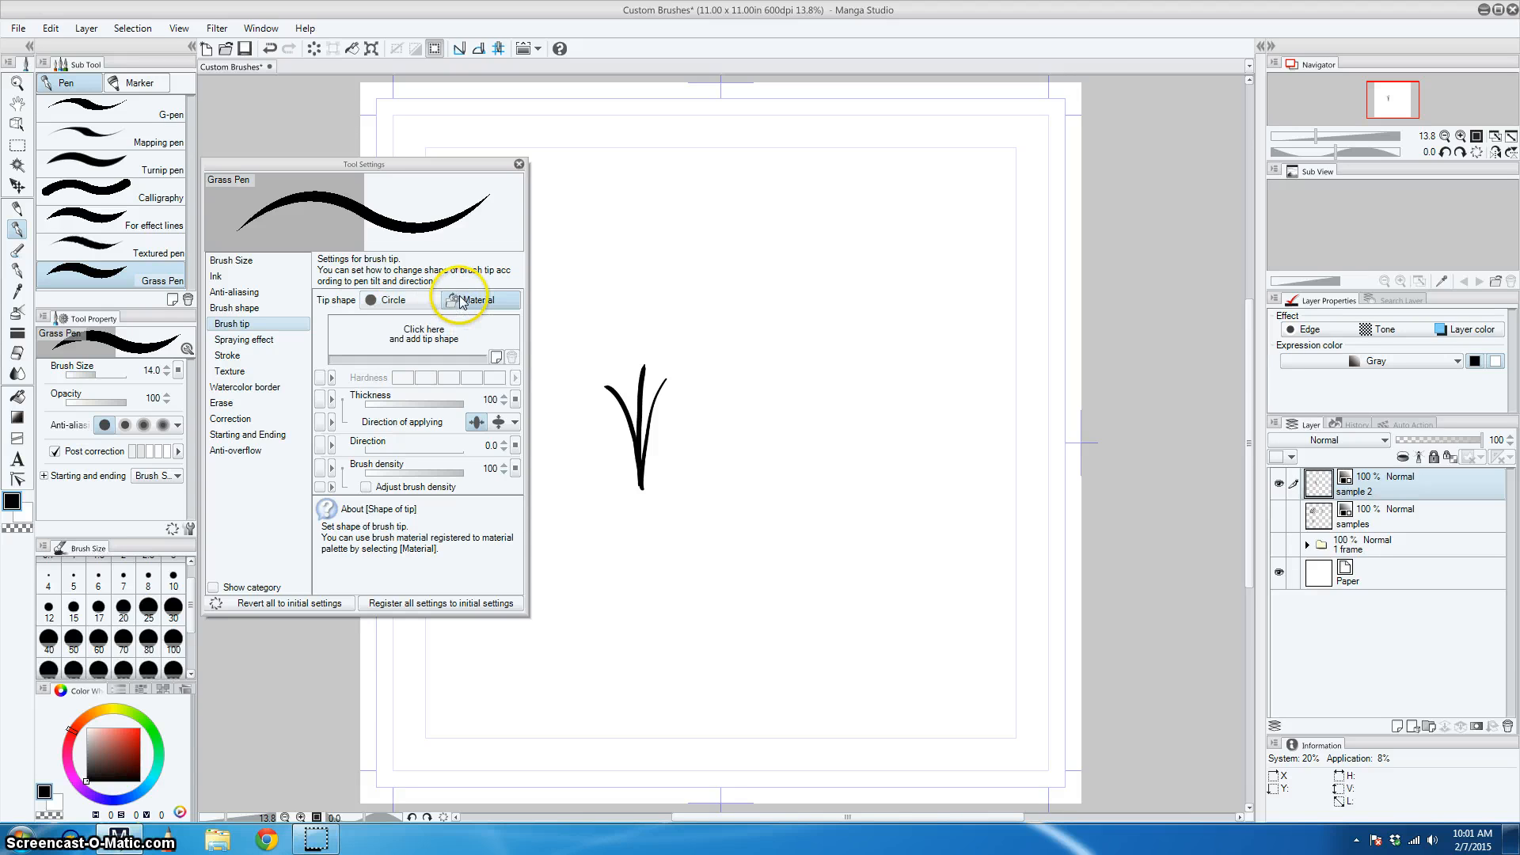
click(429, 339)
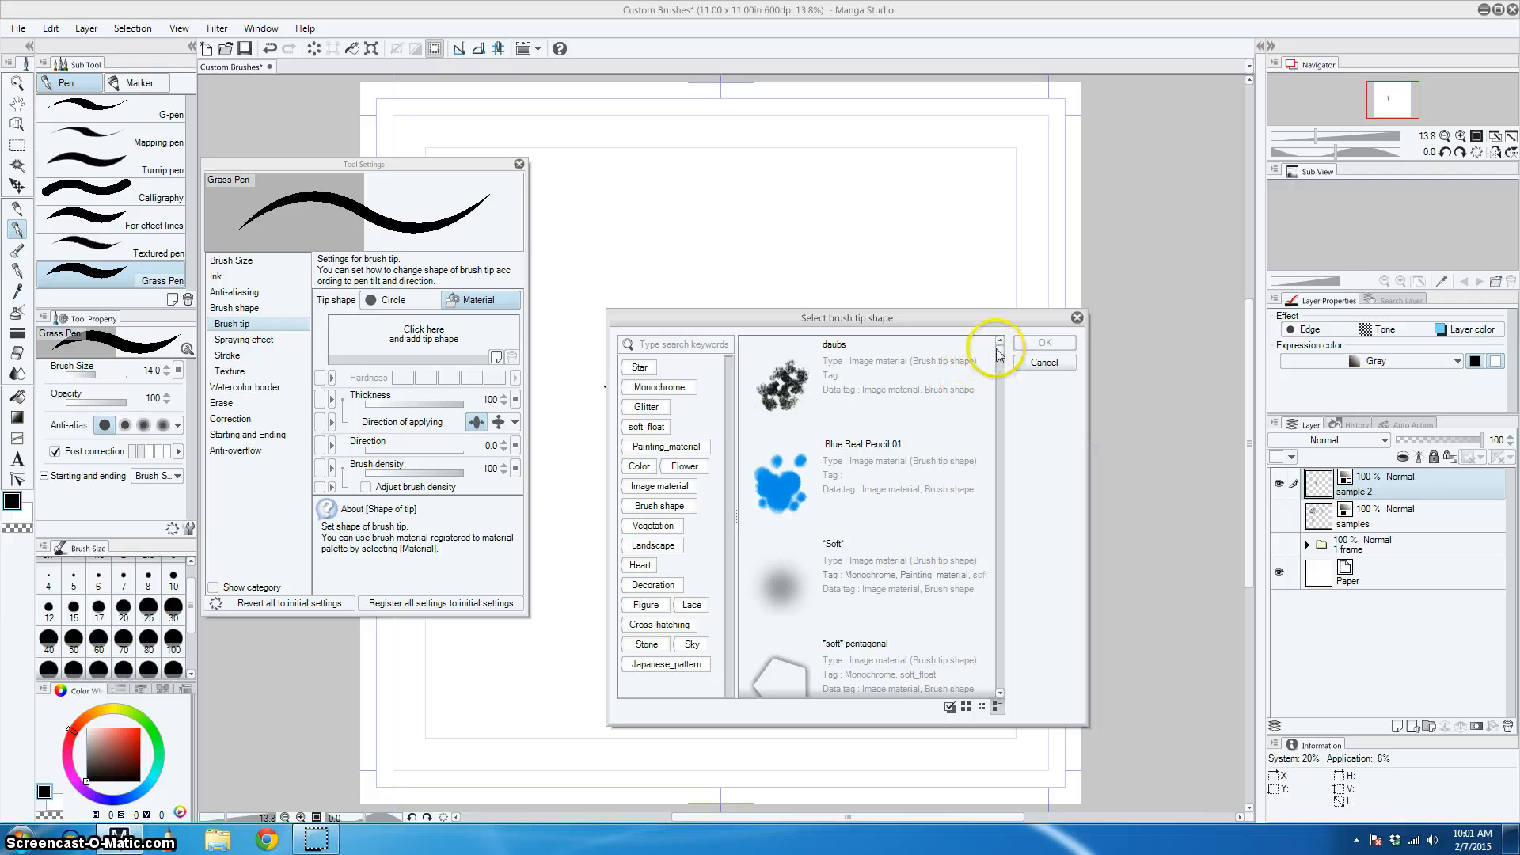
scroll(997, 349, down, 5)
mouse_move(1002, 373)
mouse_down()
mouse_move(1005, 445)
mouse_move(1003, 357)
mouse_up()
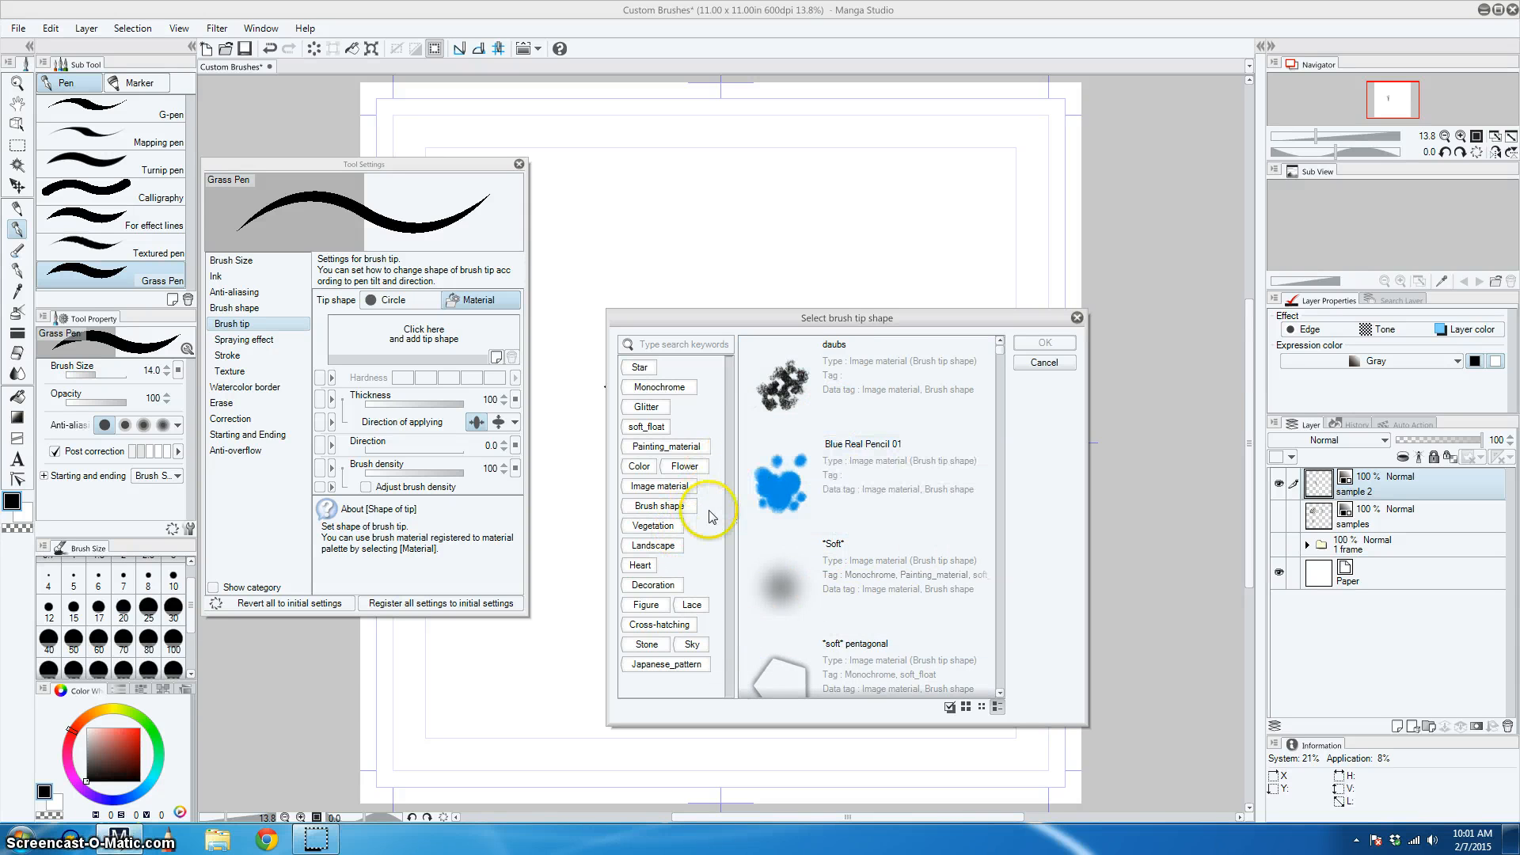
scroll(1002, 353, down, 5)
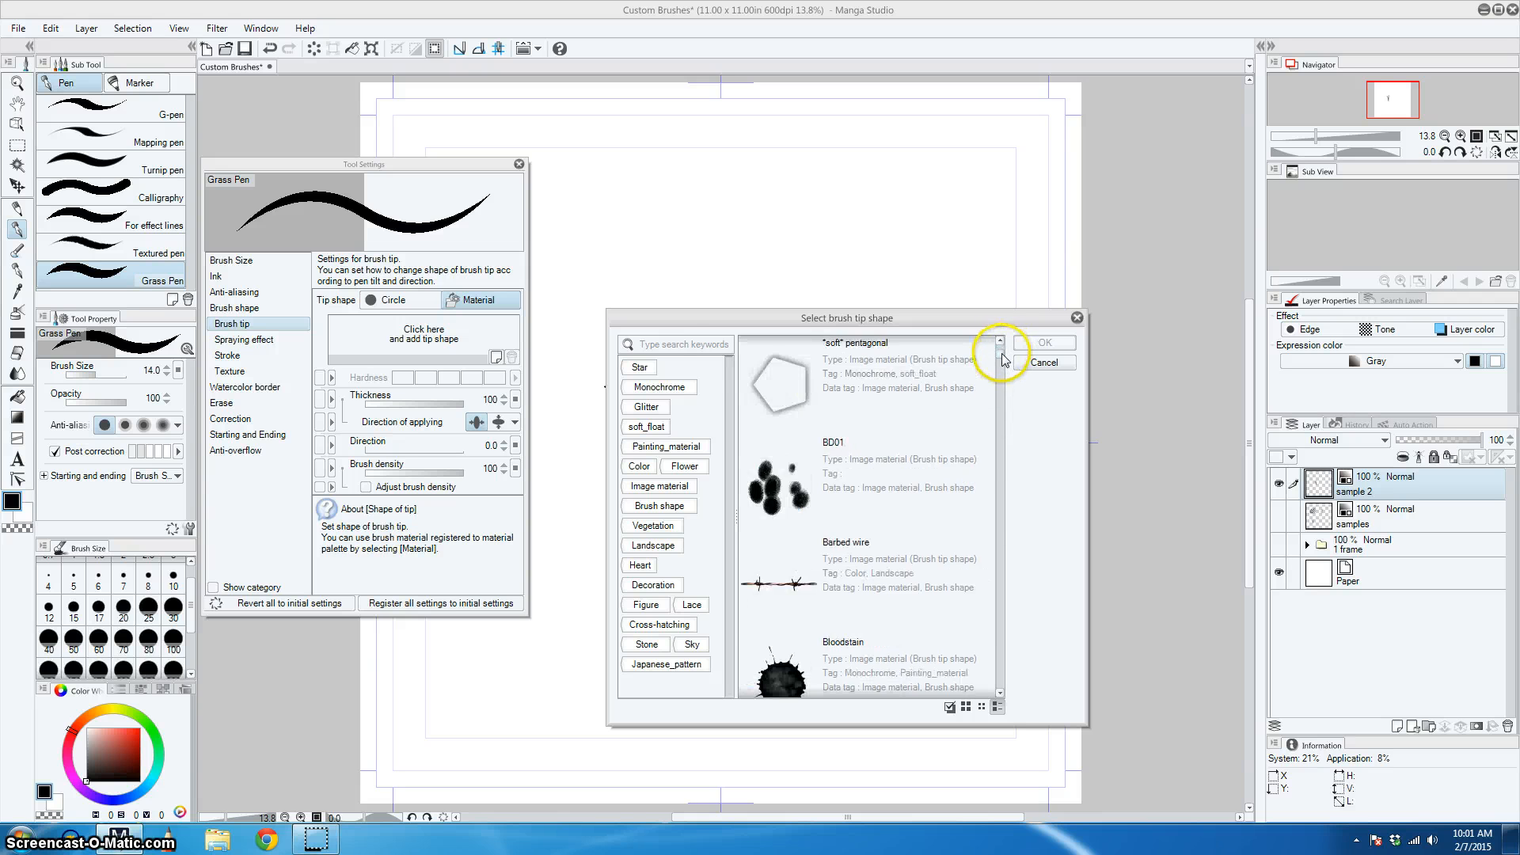
Search the brush tip shapes for "custom" and apply the "grass" material as the Grass Pen's tip.
click(676, 344)
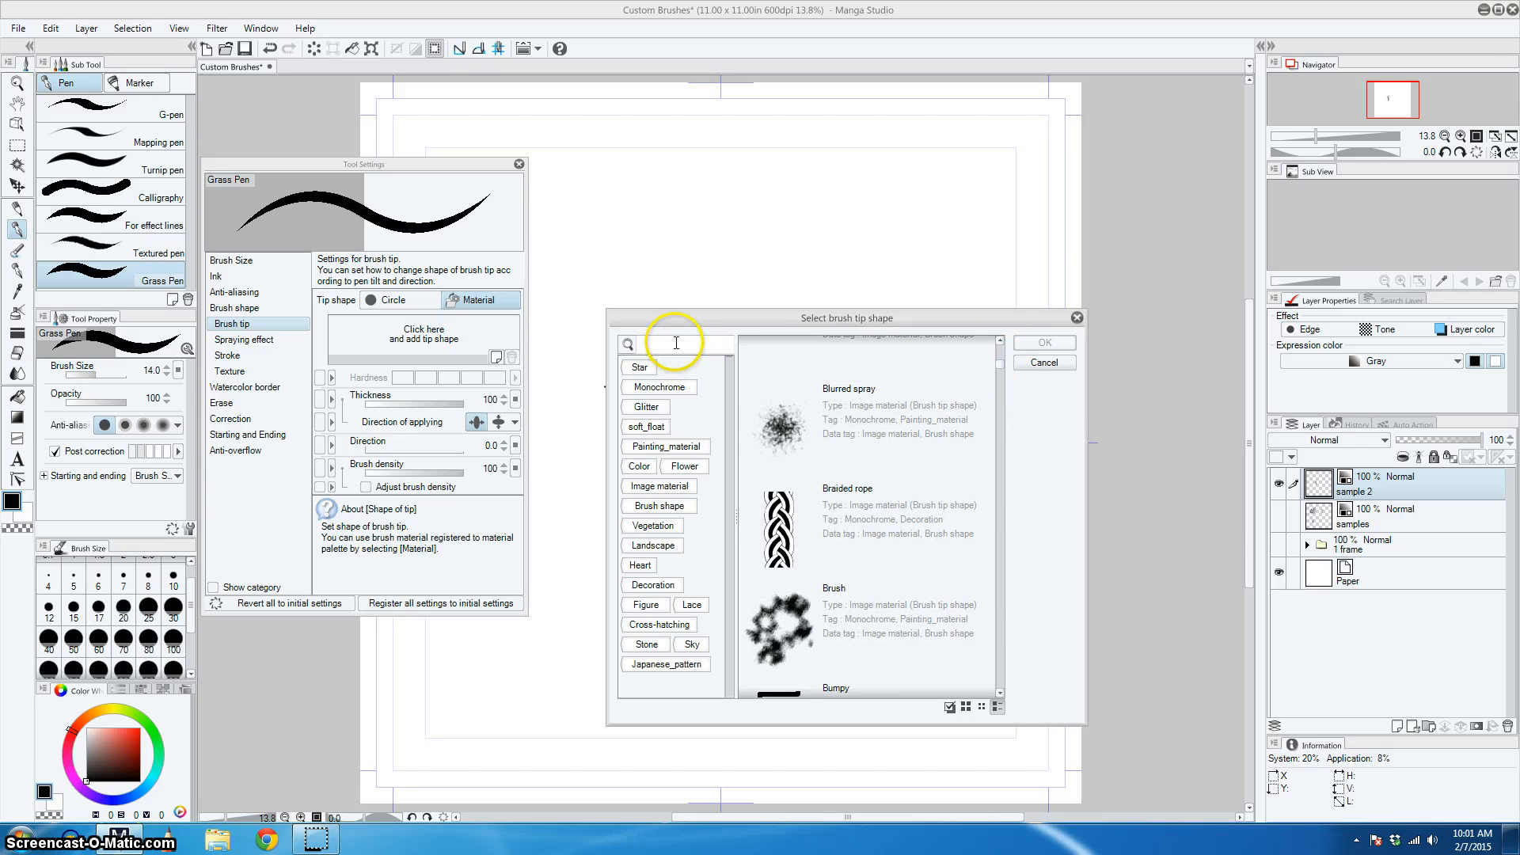
text(custom)
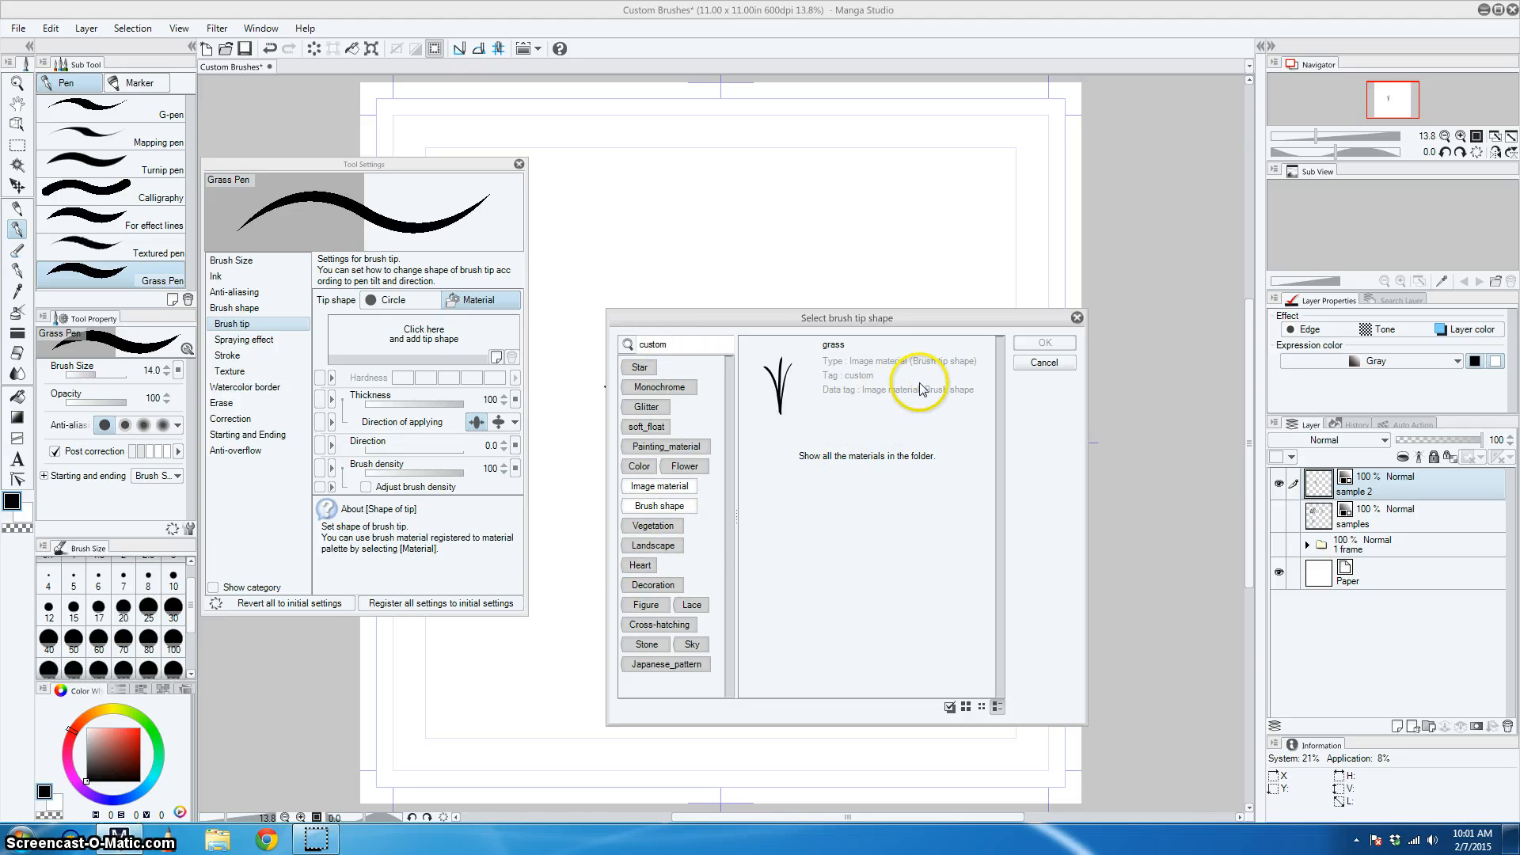
click(874, 381)
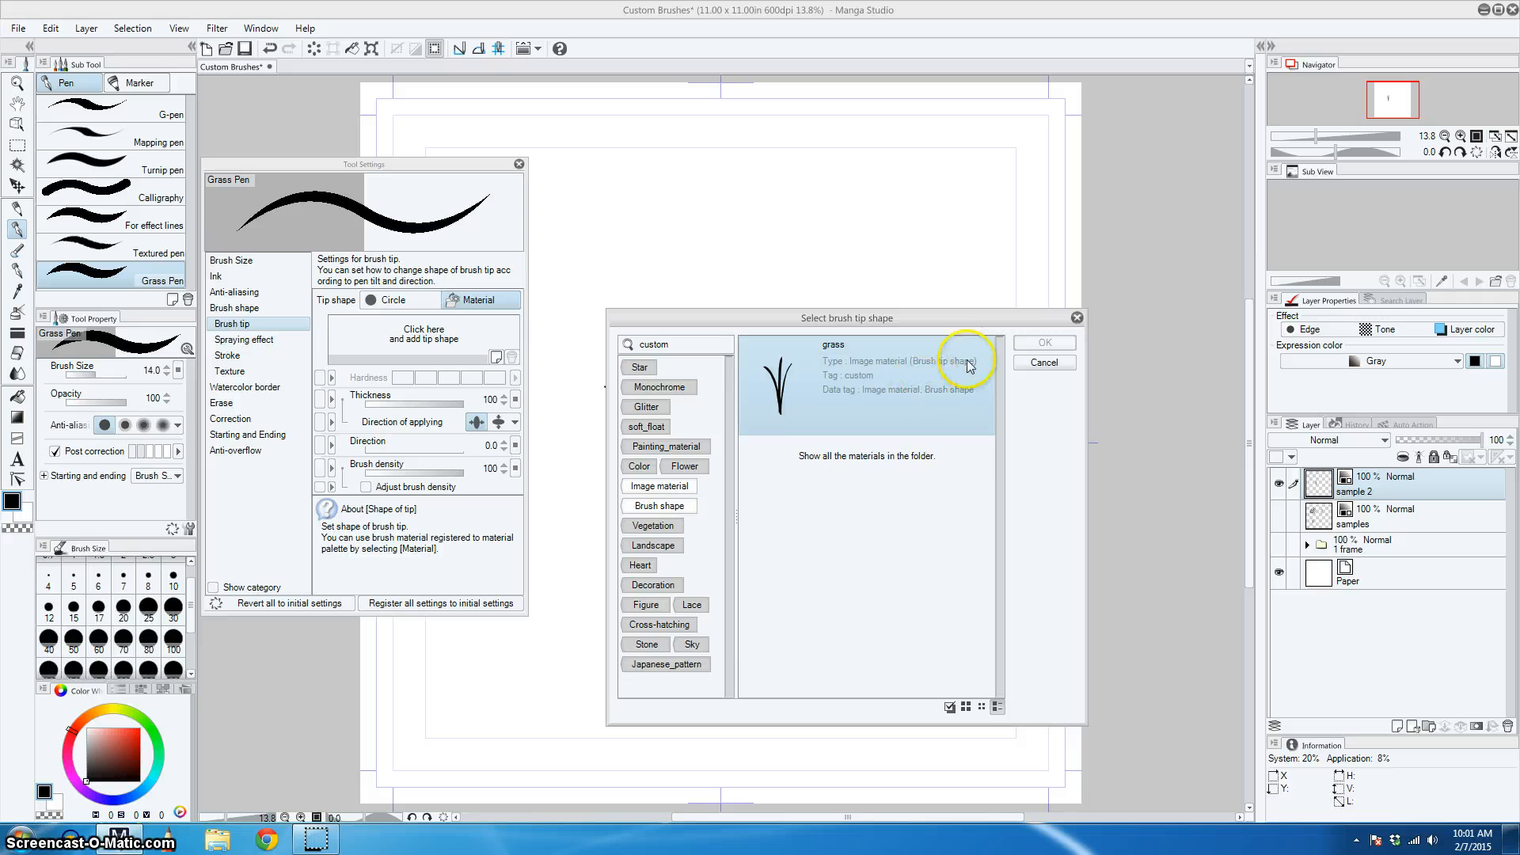
click(901, 366)
click(1037, 345)
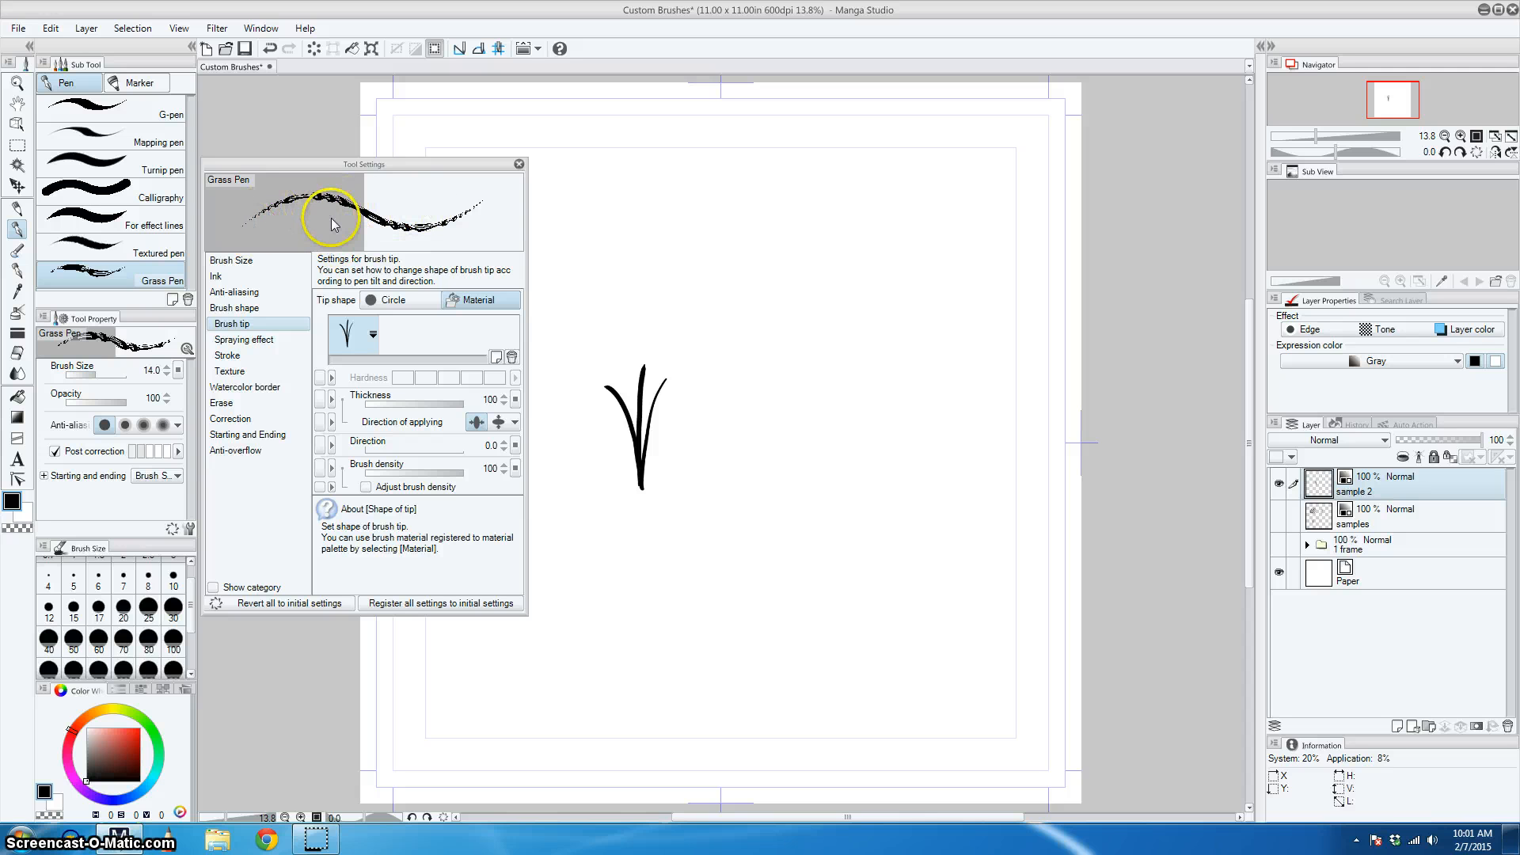
Increase the Grass Pen's brush size to 84.1.
click(228, 261)
click(421, 308)
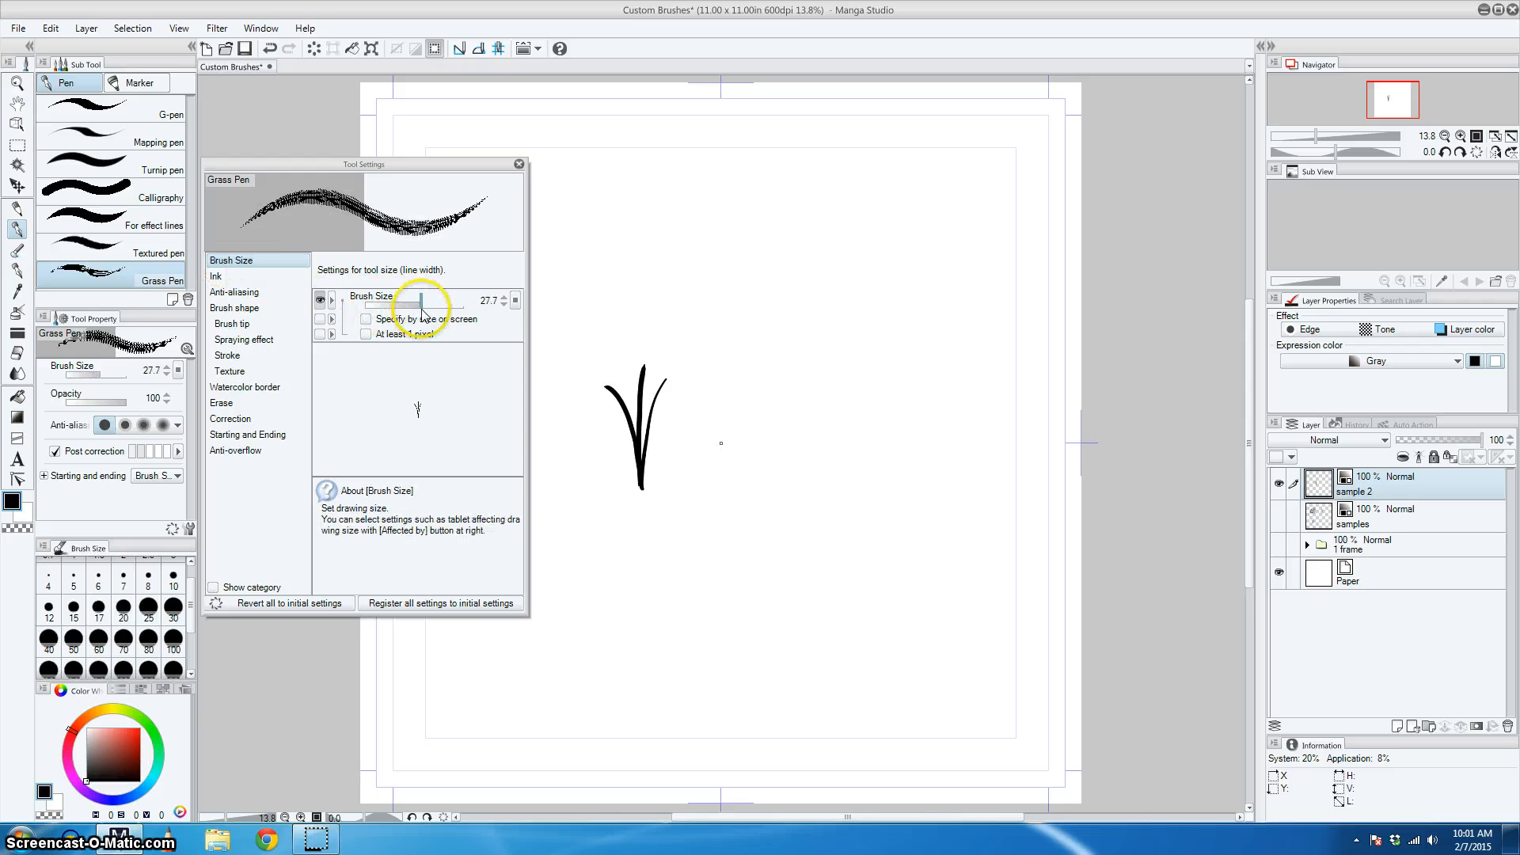
drag(426, 315, 431, 312)
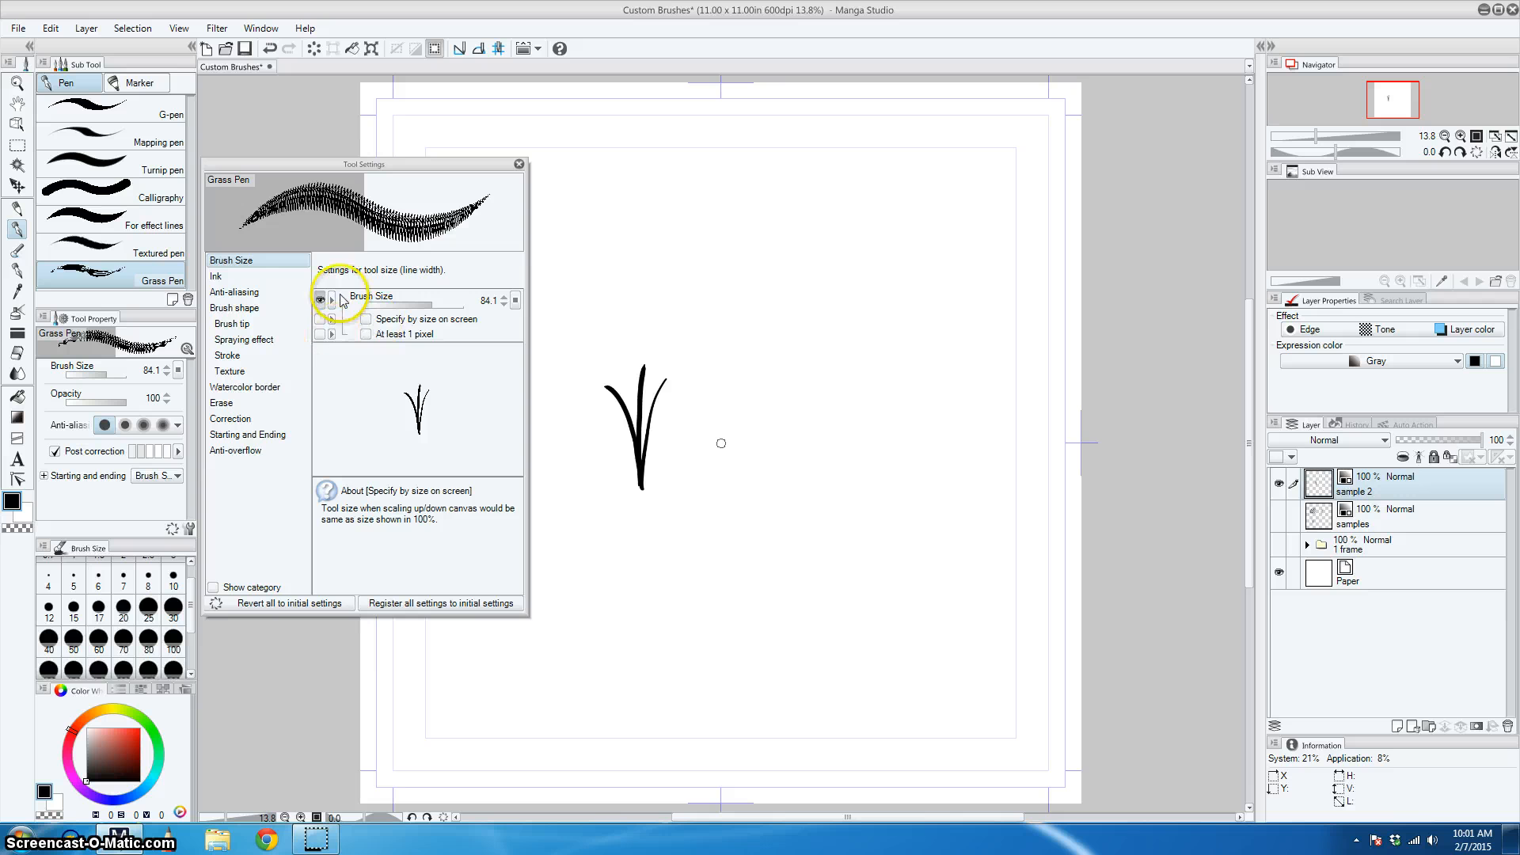
Try the different anti-aliasing levels on the Grass Pen, ending with no anti-aliasing.
click(236, 277)
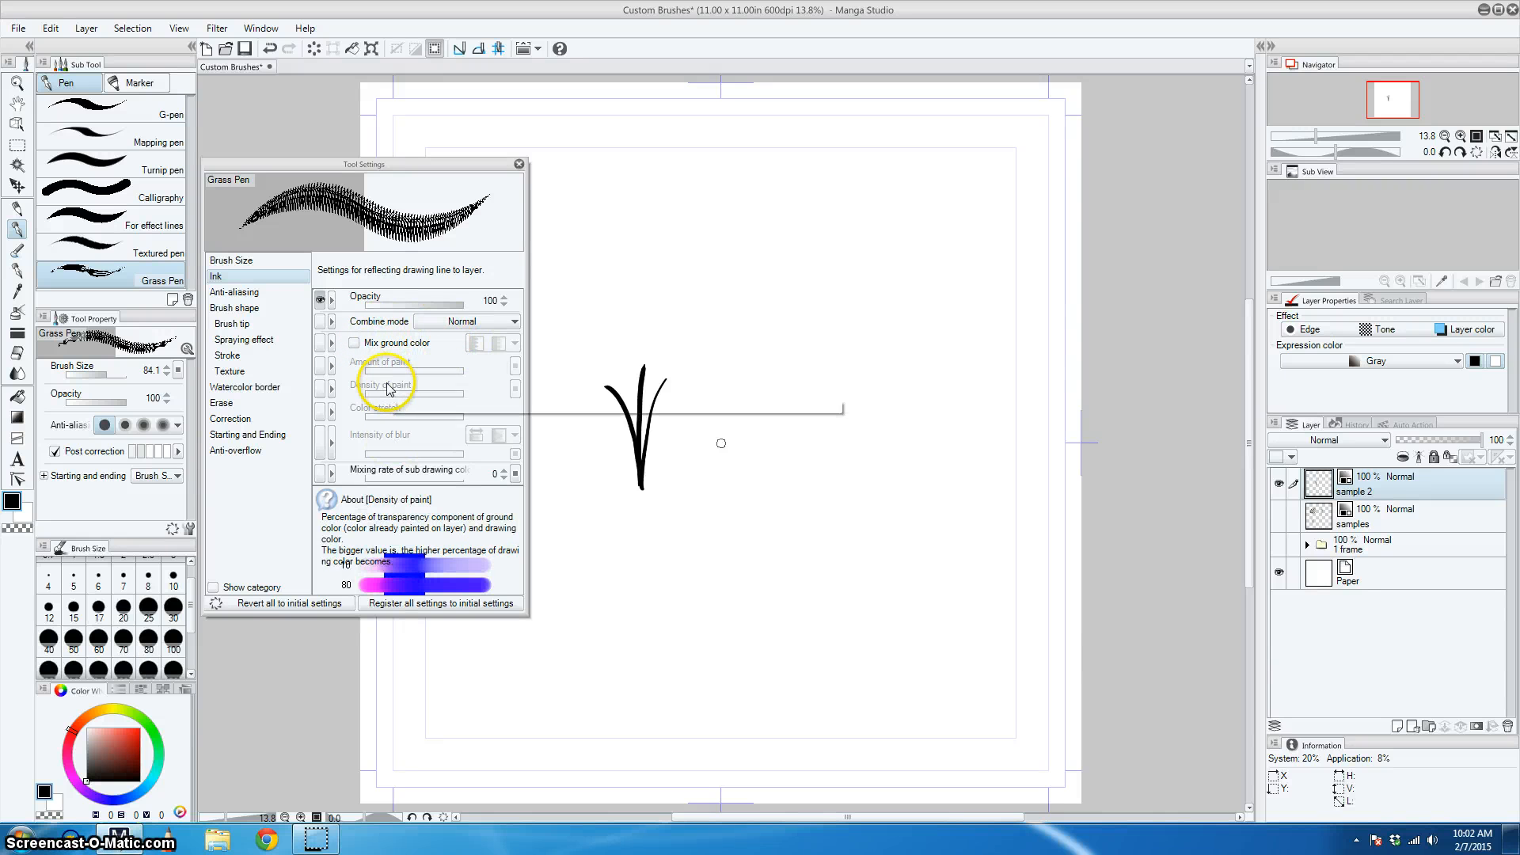
click(229, 291)
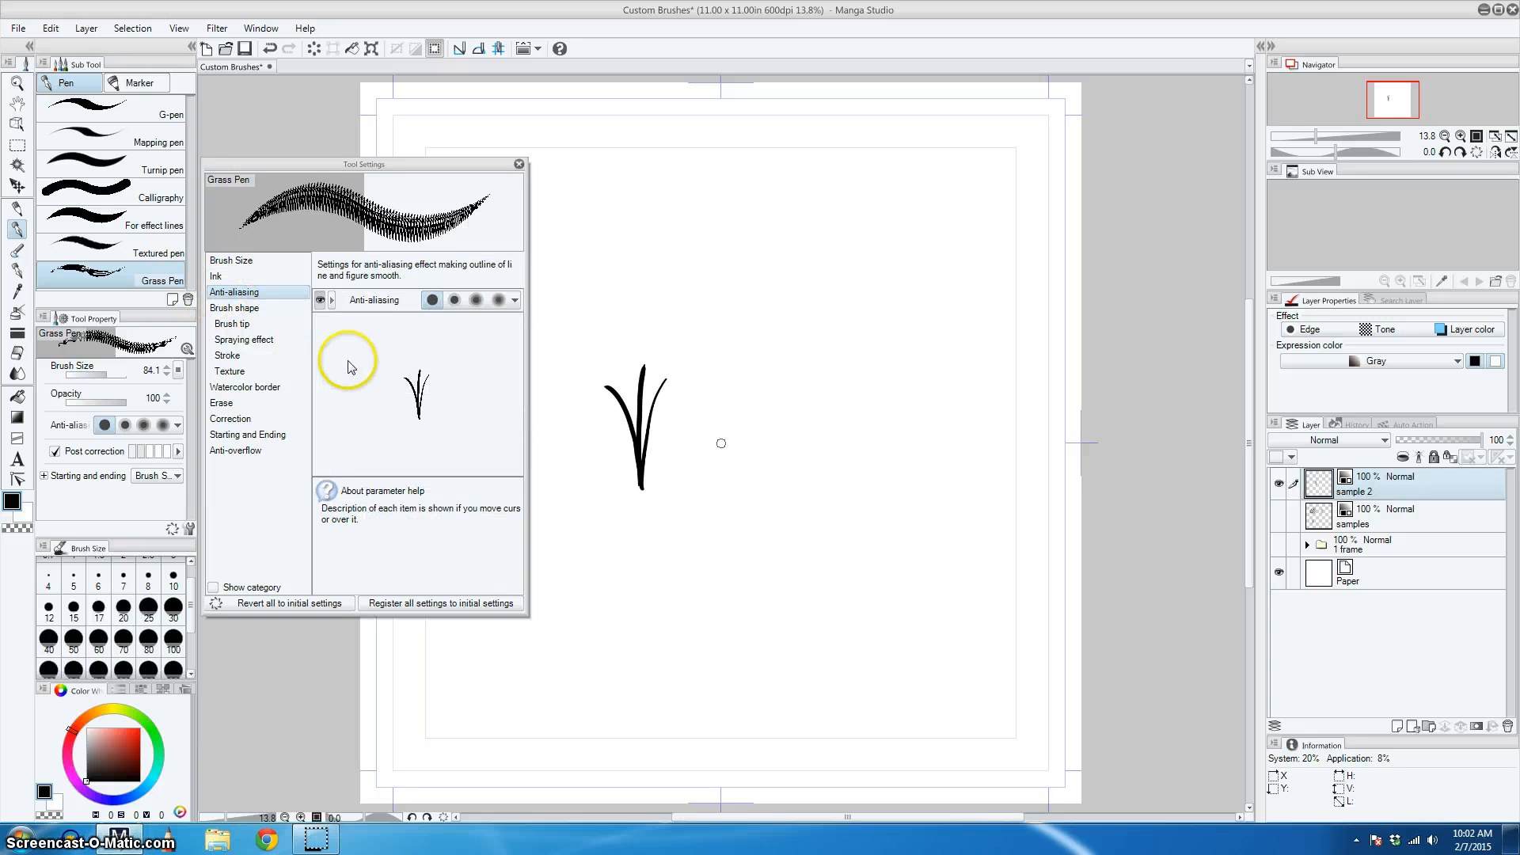
click(475, 300)
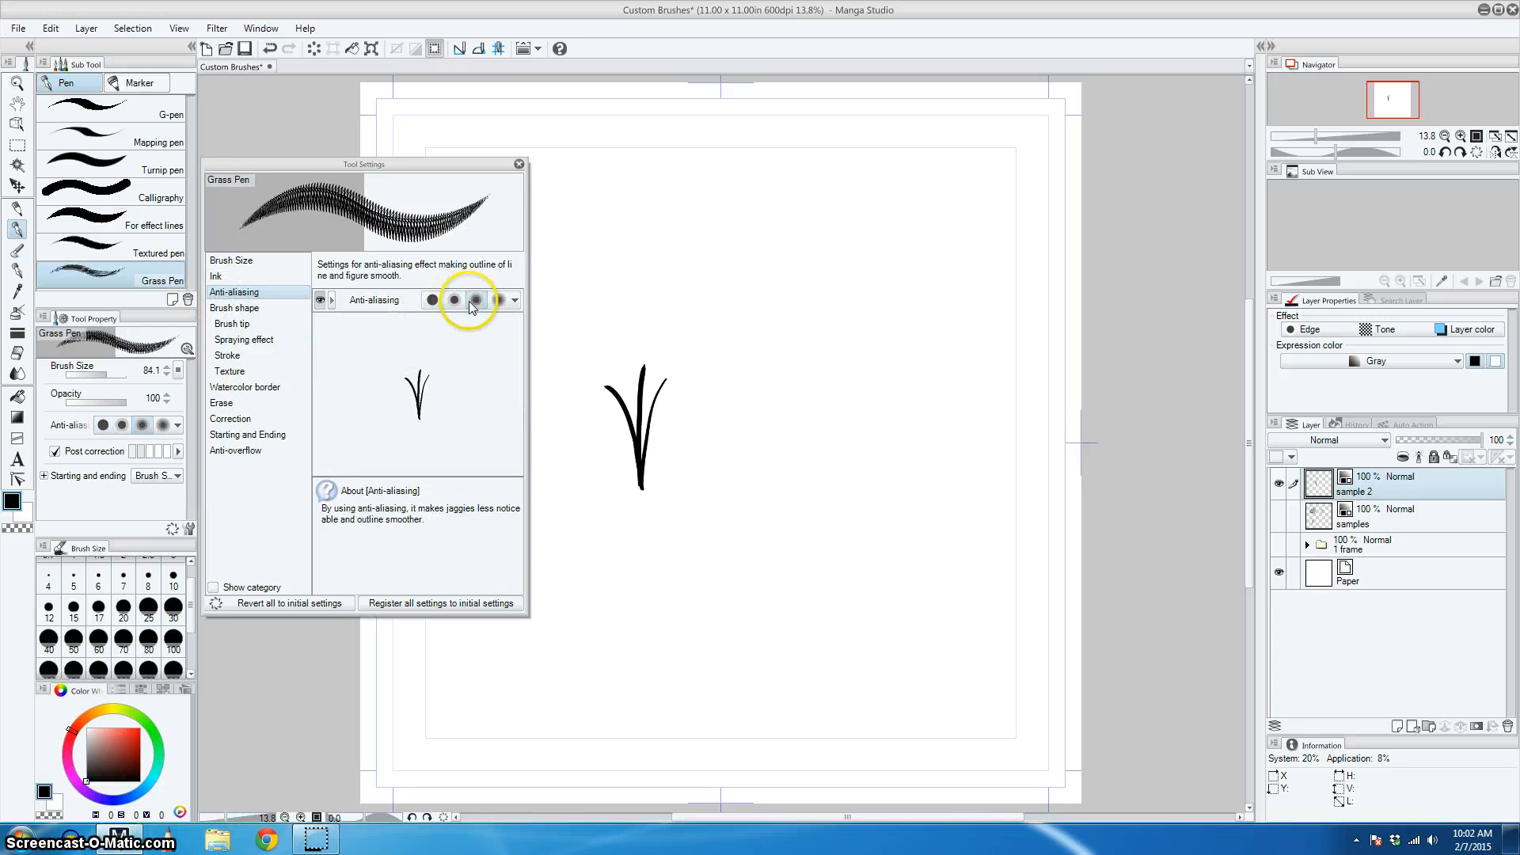
click(498, 302)
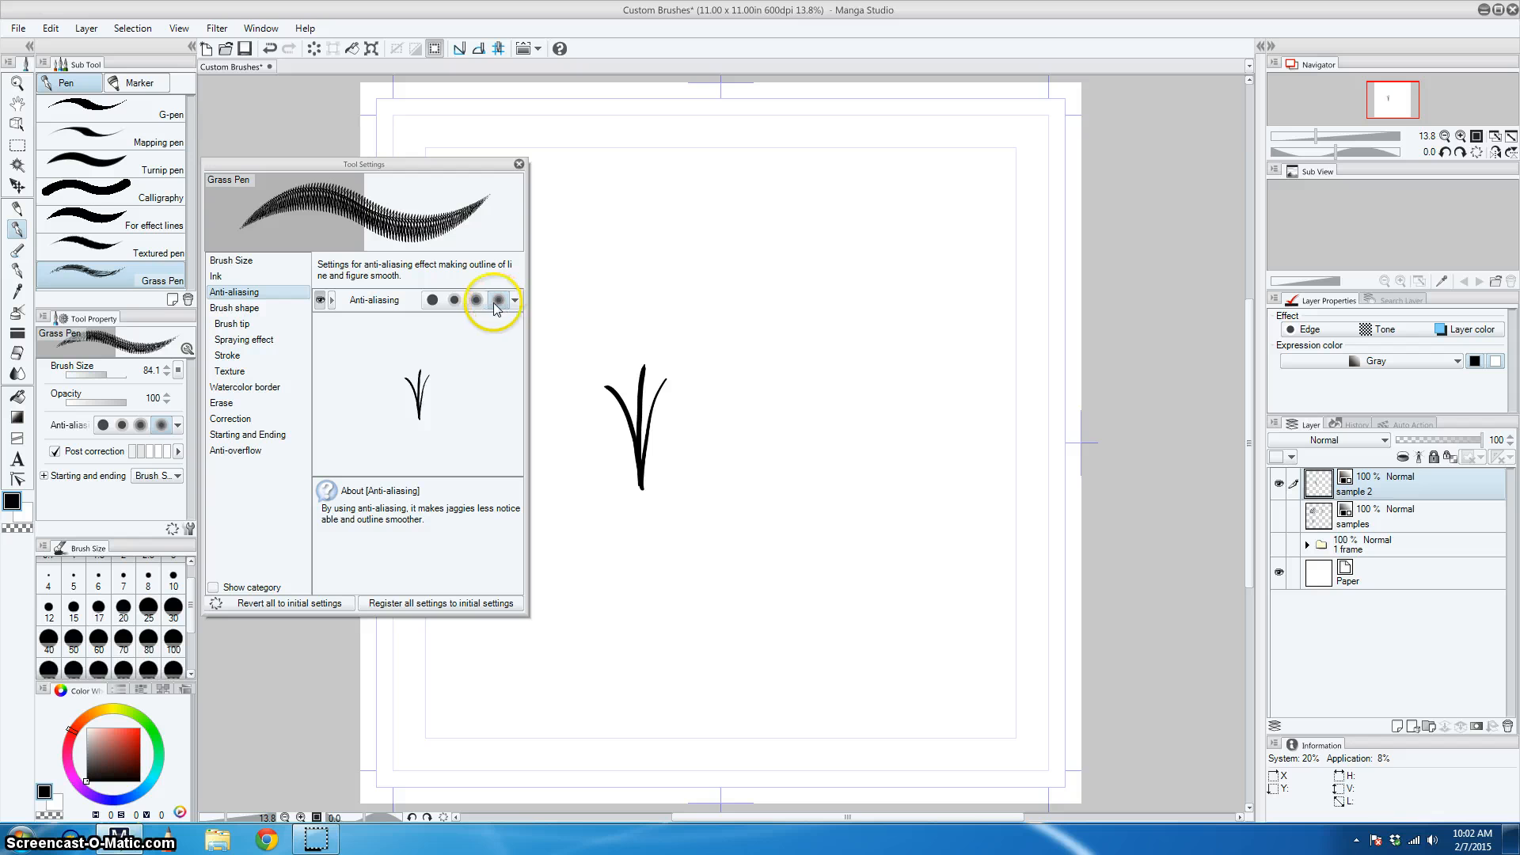
click(453, 302)
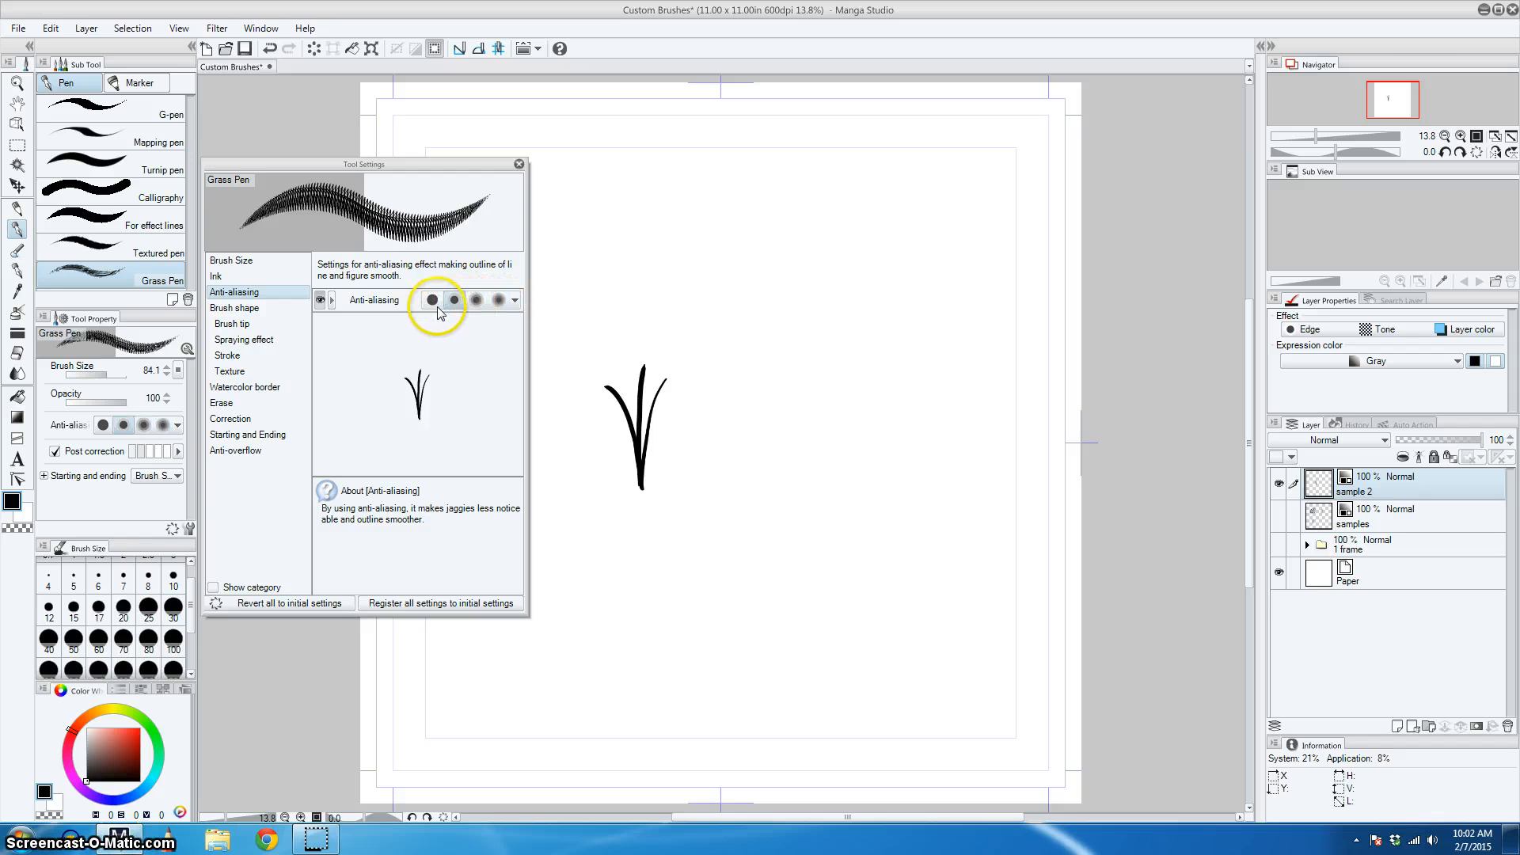
click(432, 301)
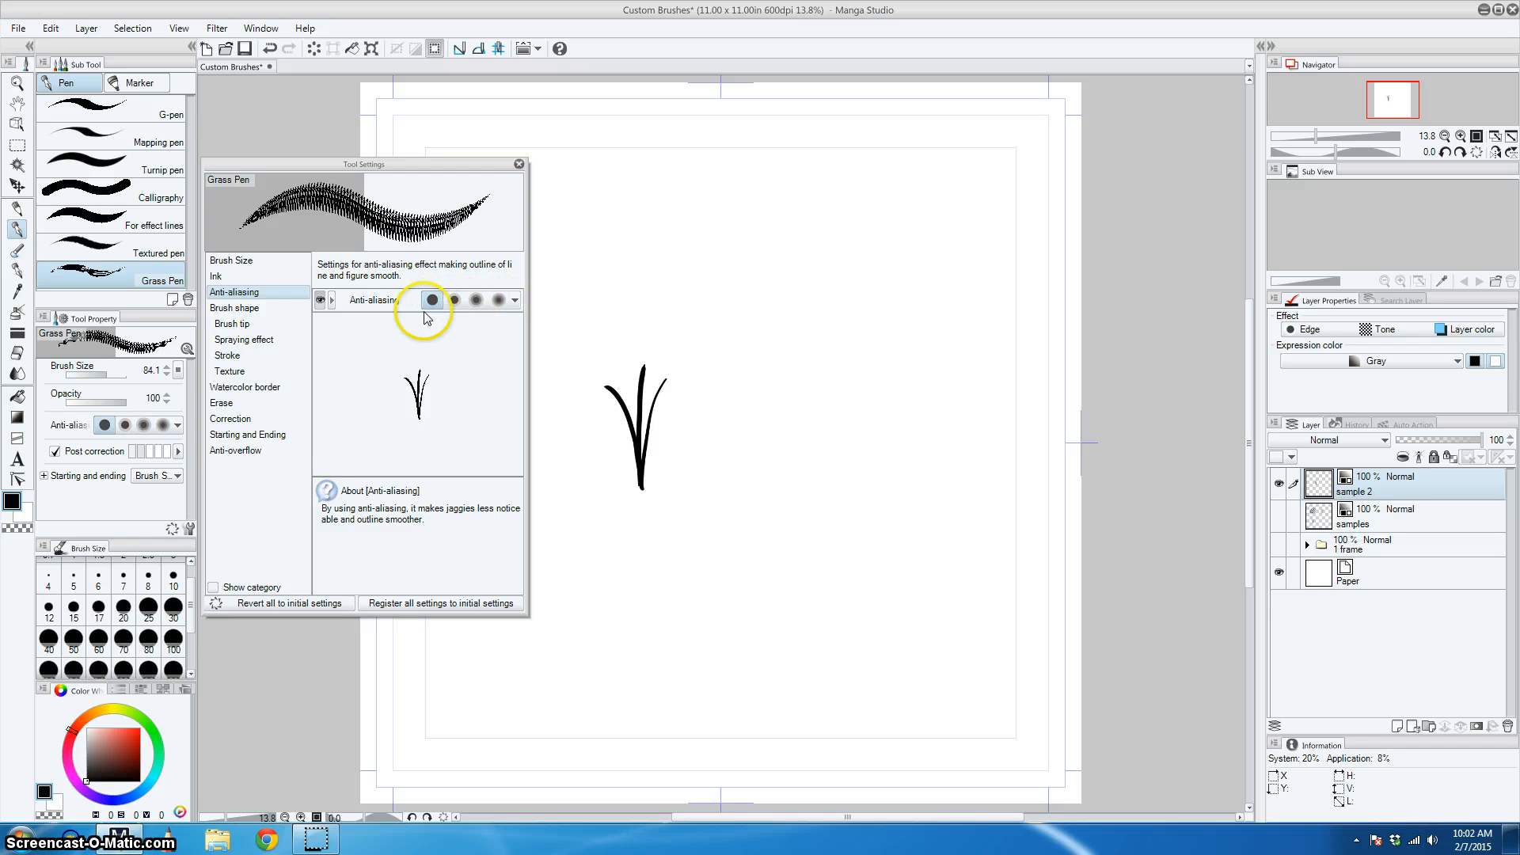
Review the Grass Pen's brush shape, brush tip, spraying effect, stroke and texture settings.
click(300, 310)
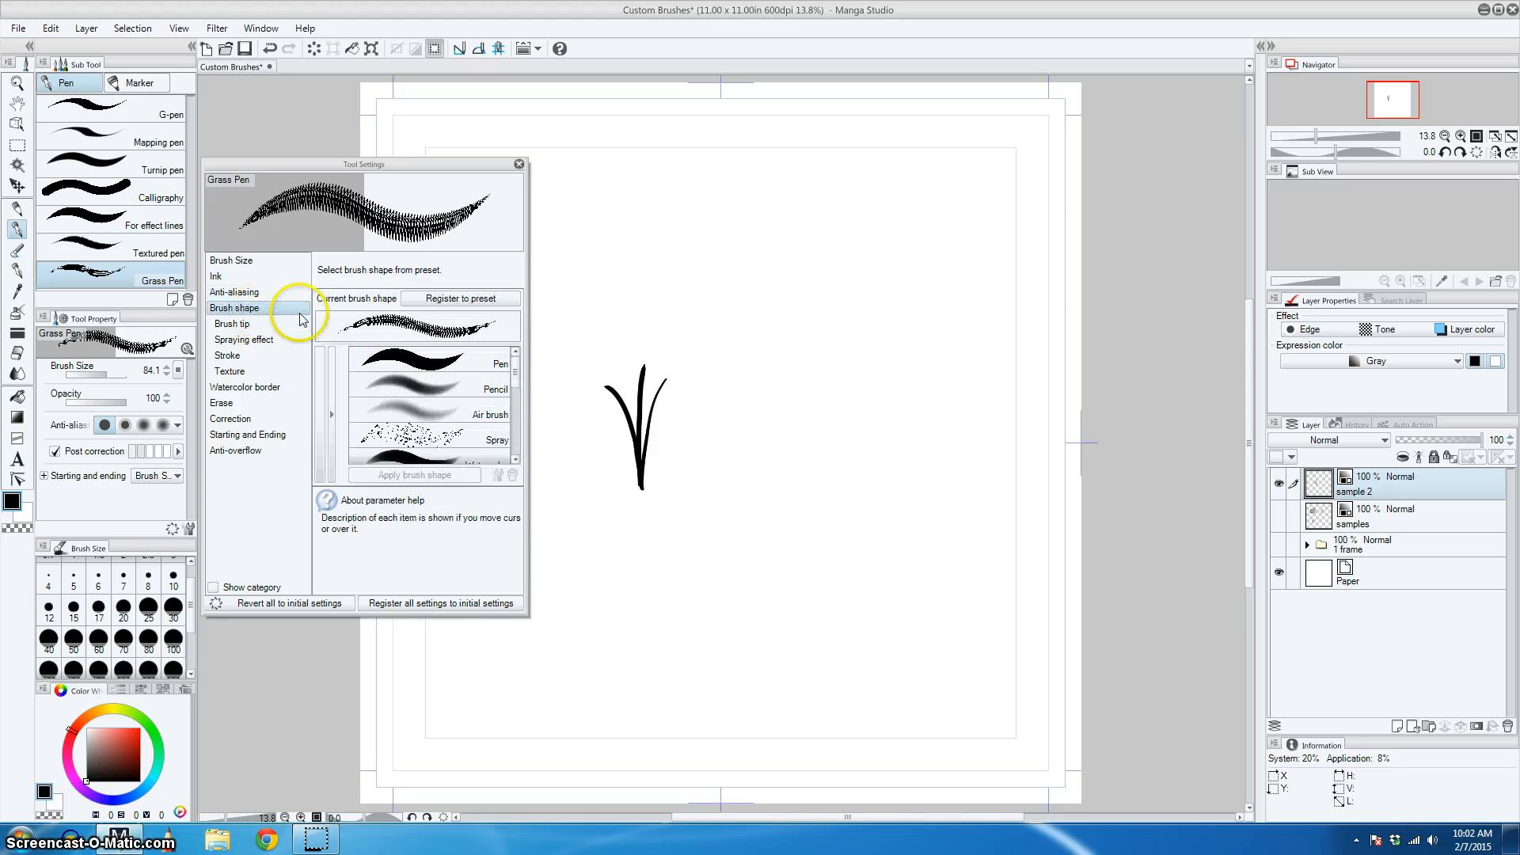
click(256, 326)
click(256, 341)
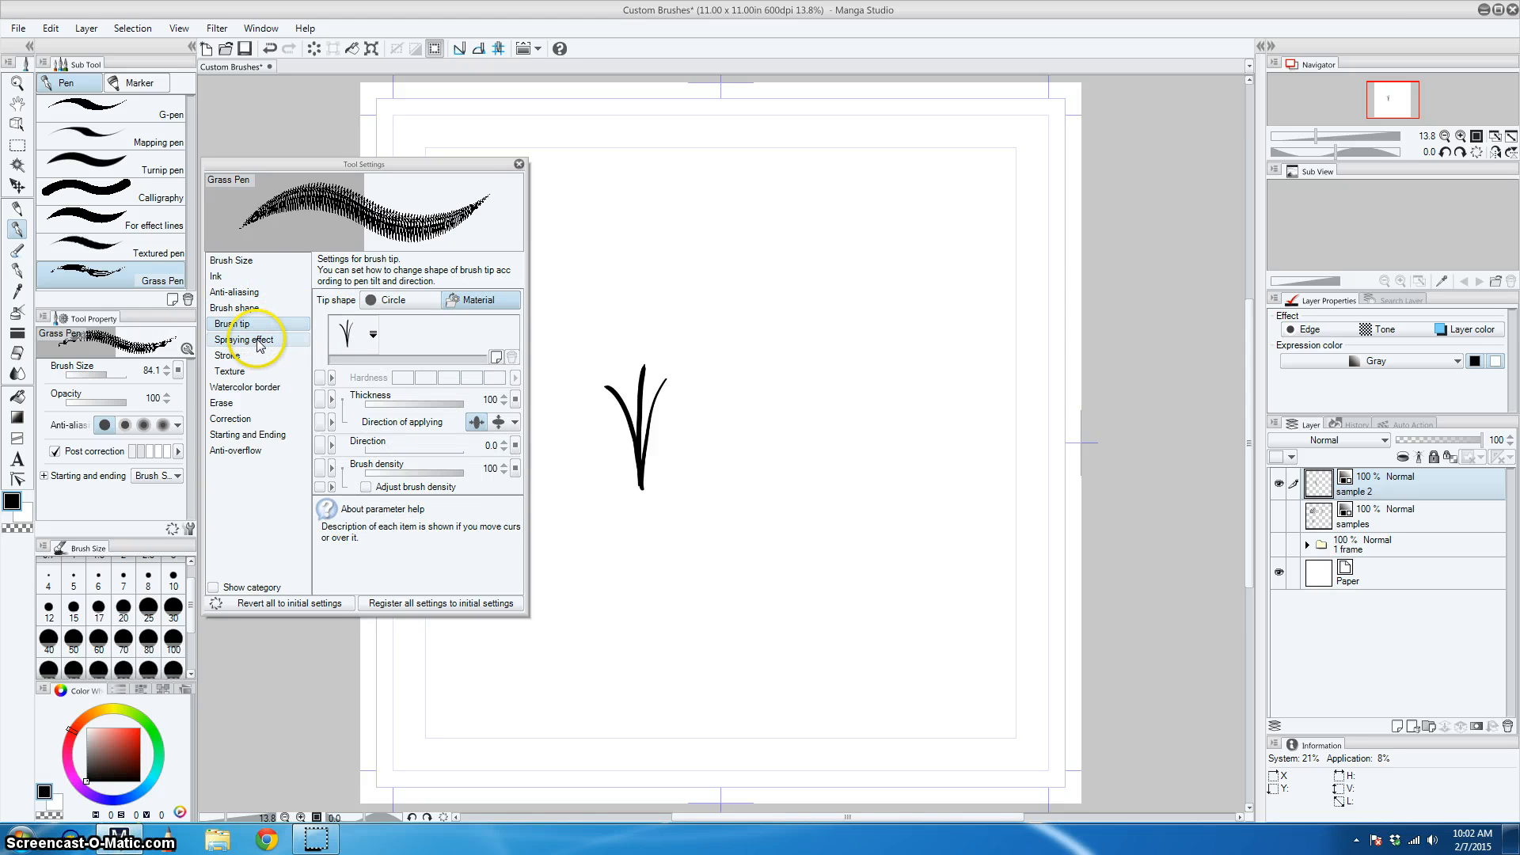
click(254, 356)
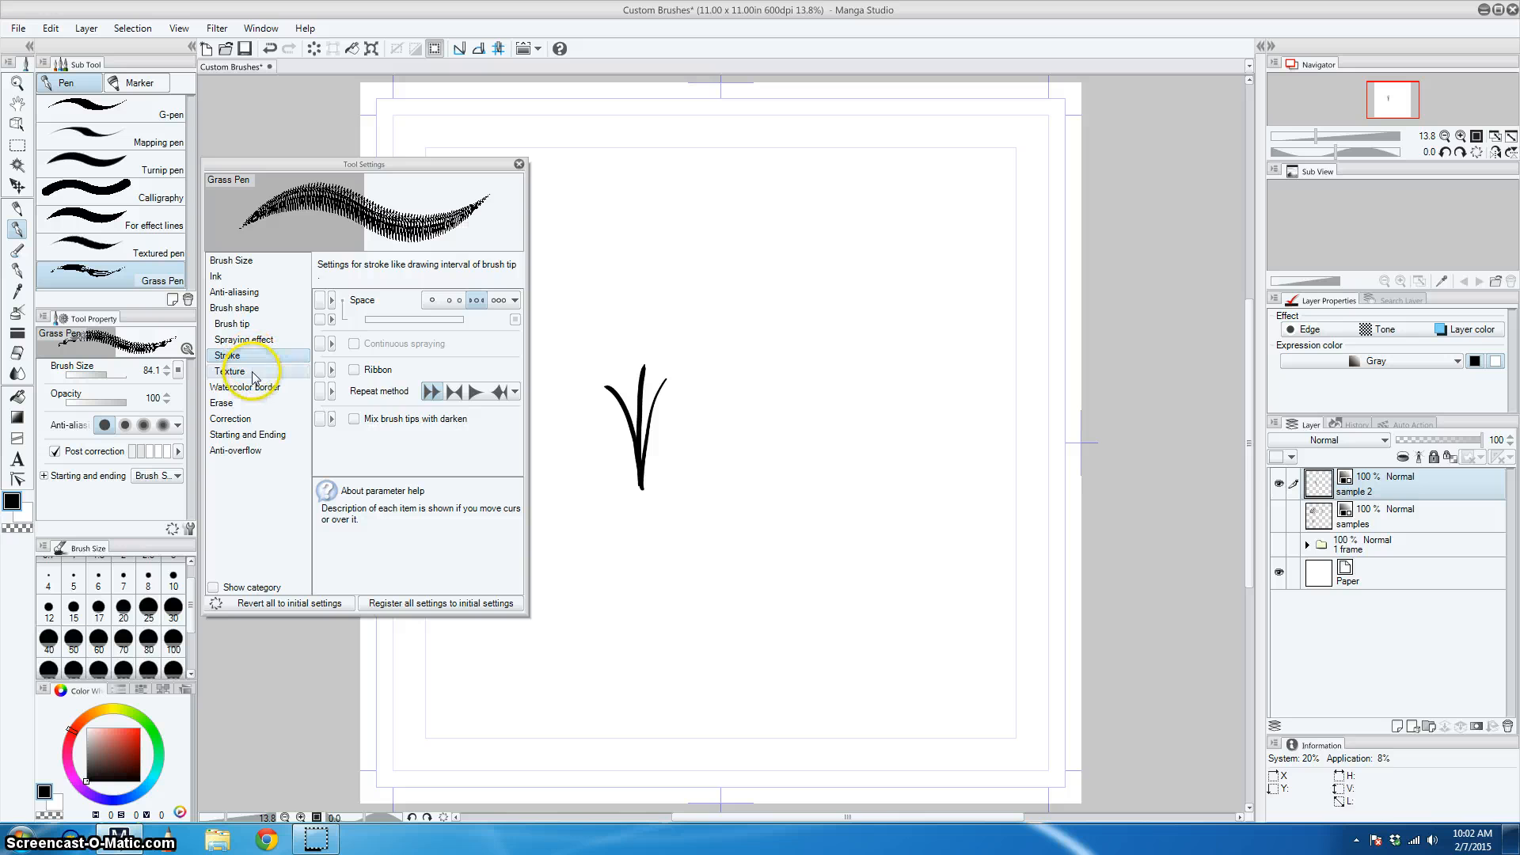
click(255, 372)
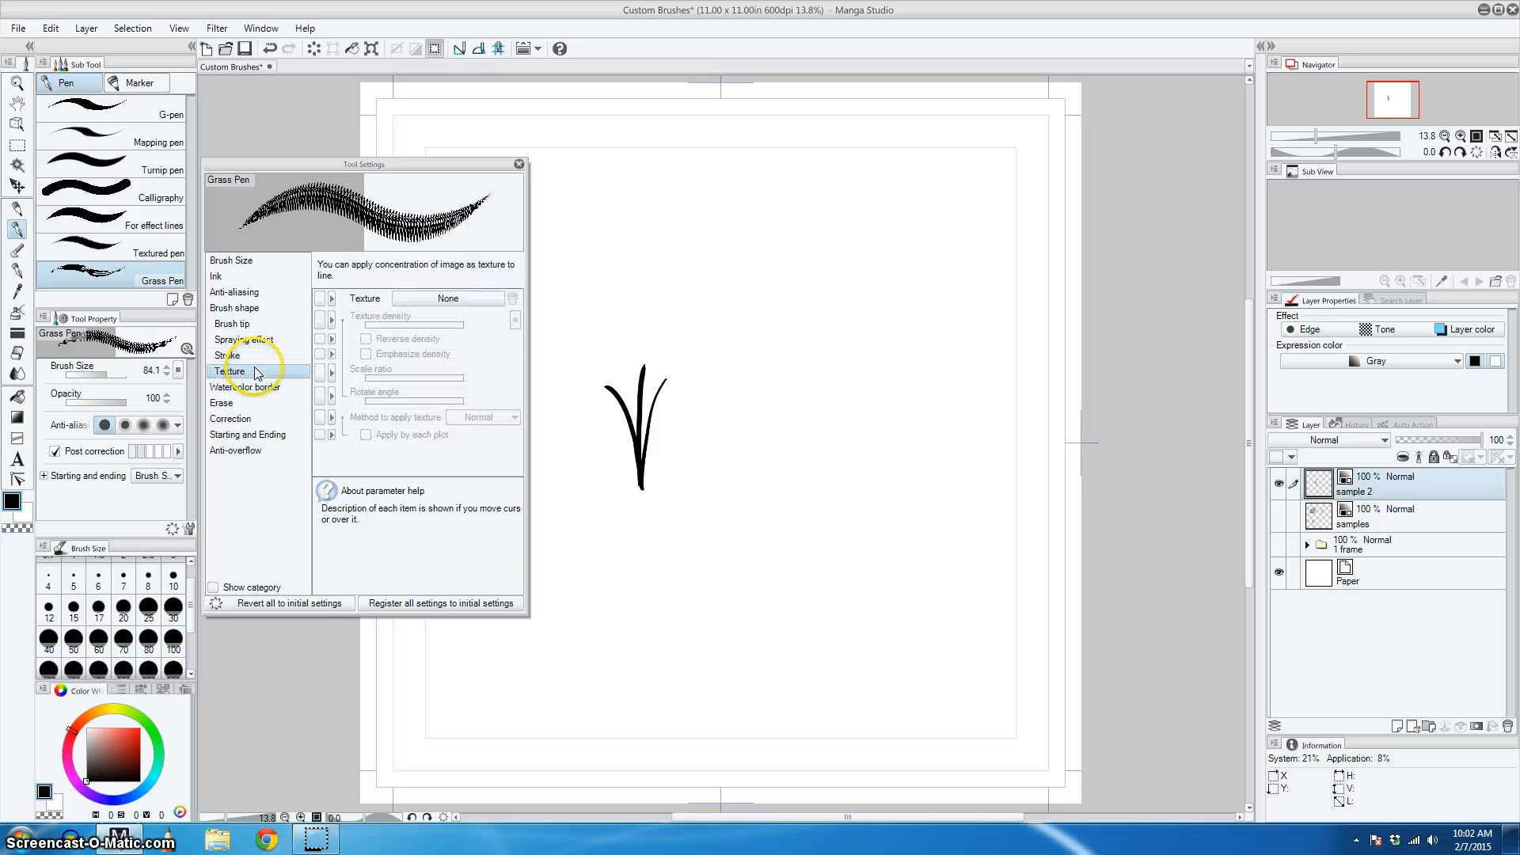
Make the Grass Pen's brush tip direction vary at random with a degree of effect of 10.
click(255, 326)
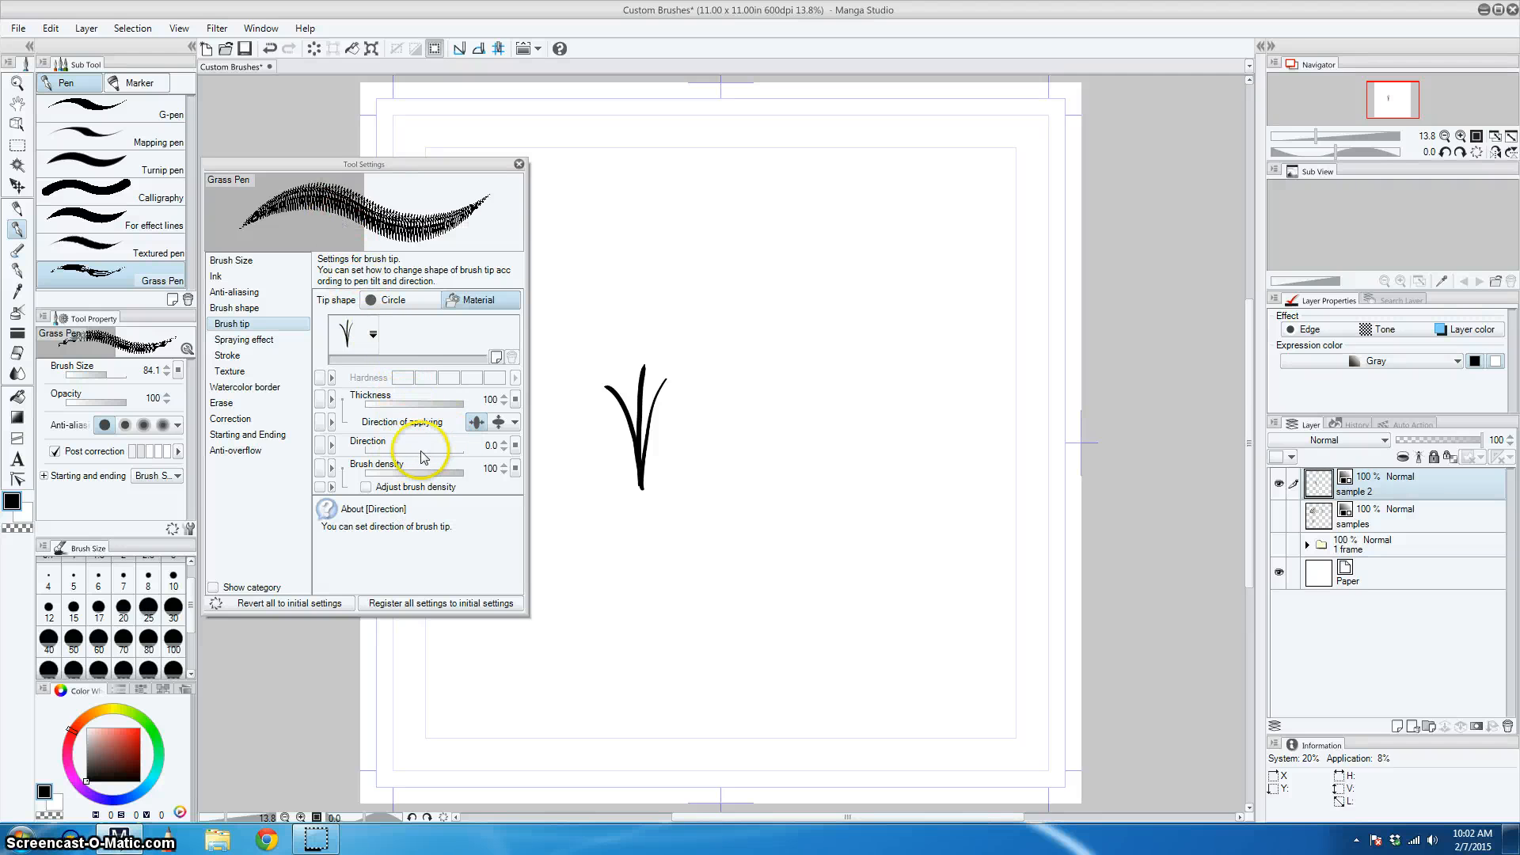
mouse_move(366, 452)
mouse_down()
mouse_move(448, 465)
mouse_move(392, 465)
mouse_move(349, 441)
mouse_up()
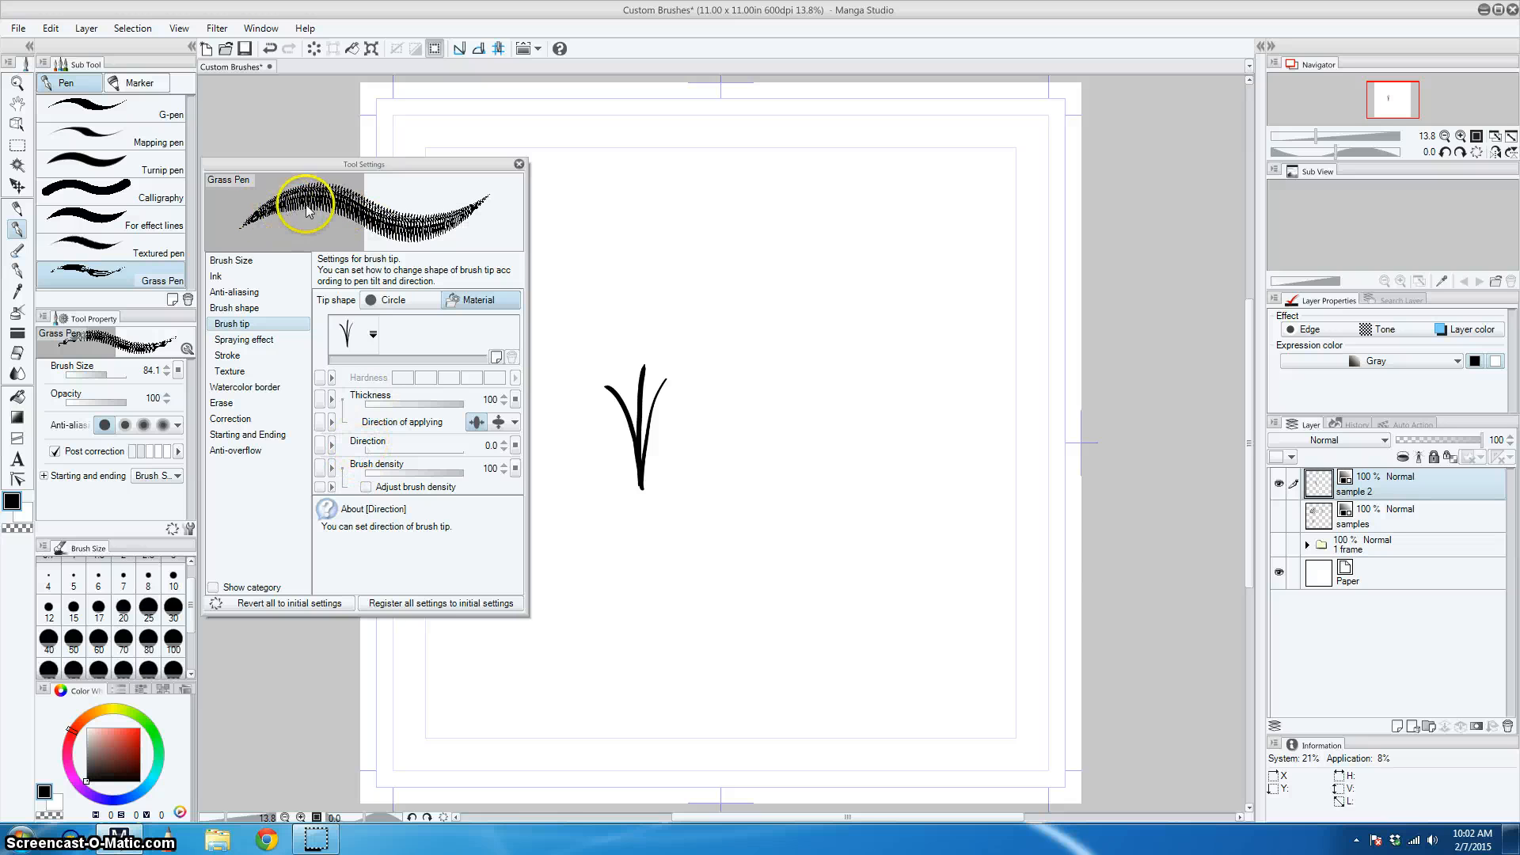
click(515, 447)
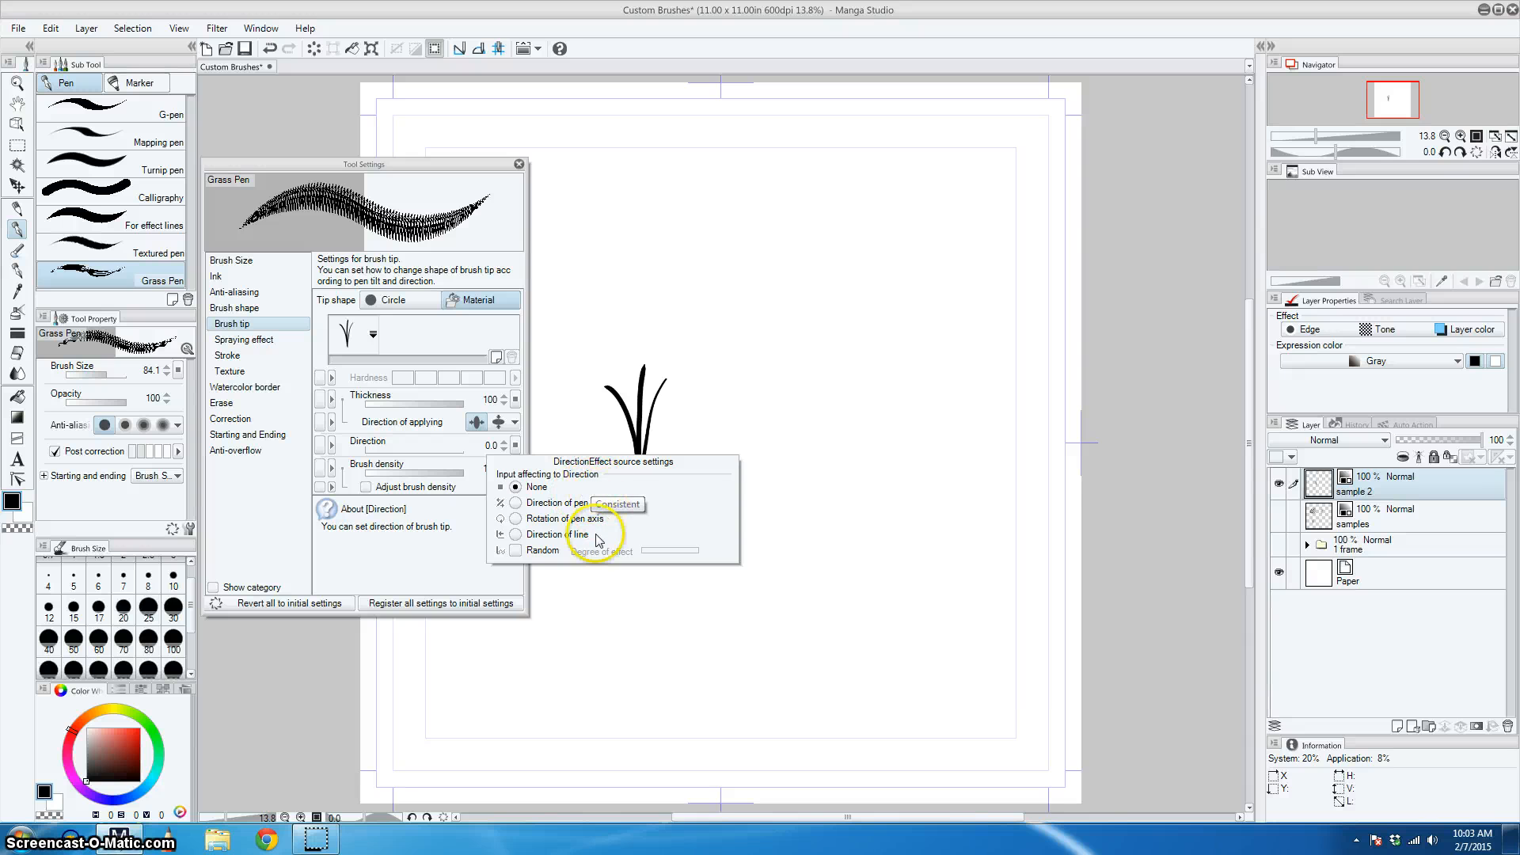
click(516, 551)
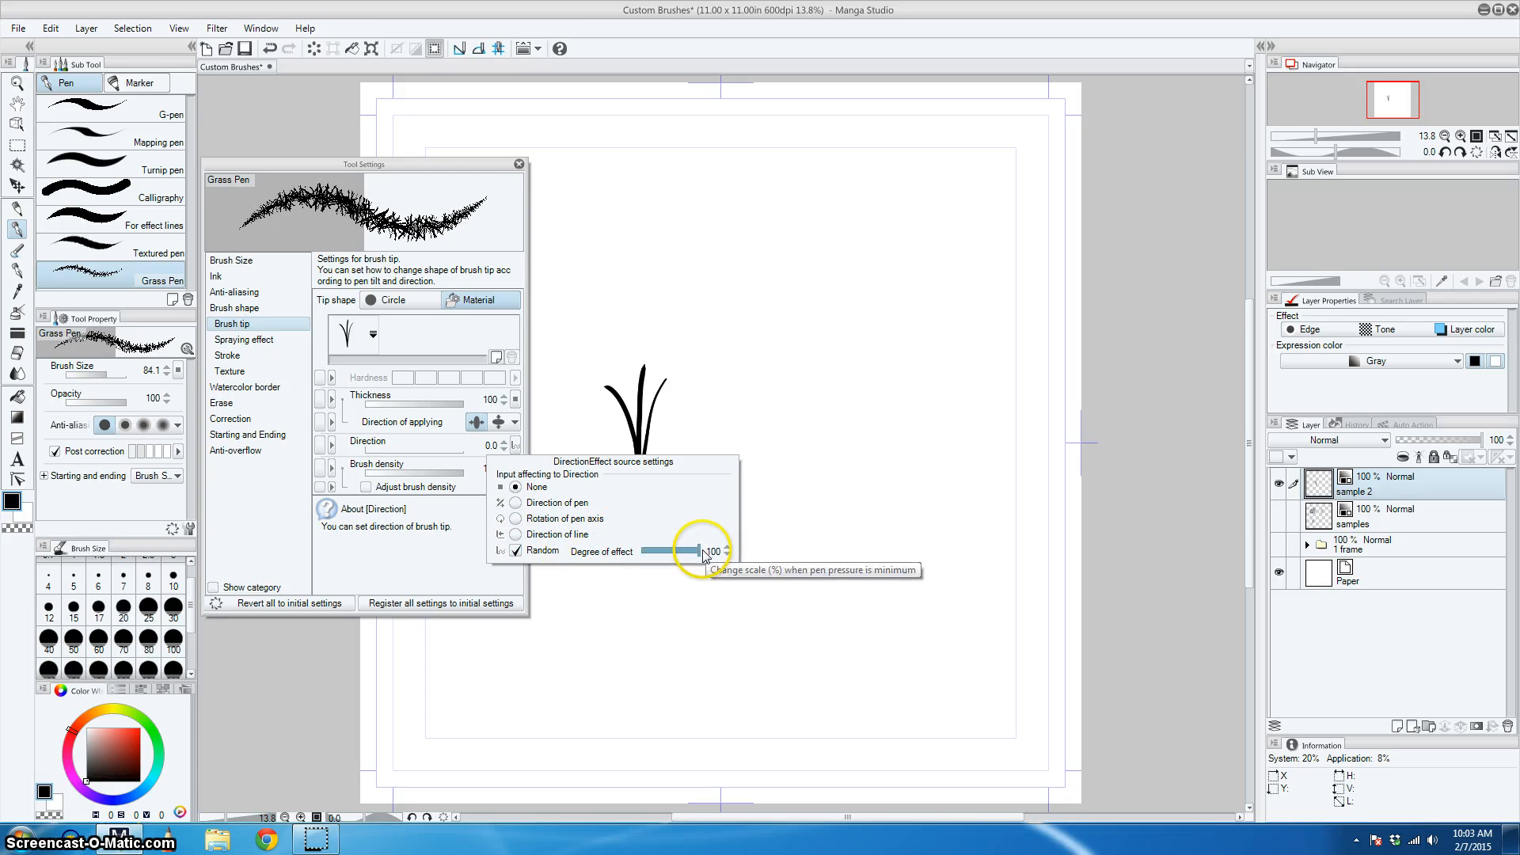
drag(700, 555, 649, 558)
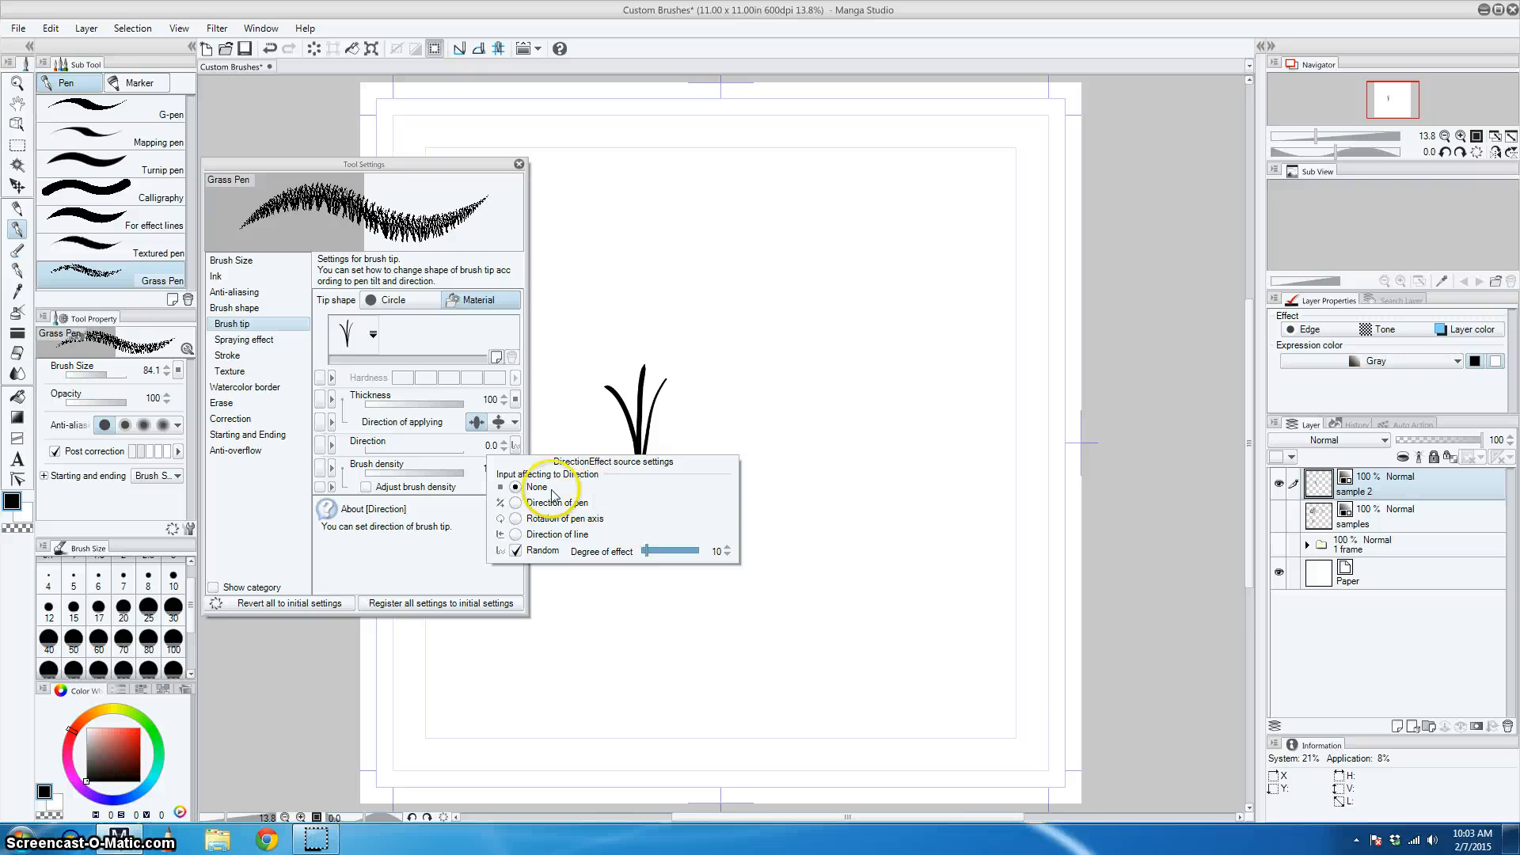
click(474, 520)
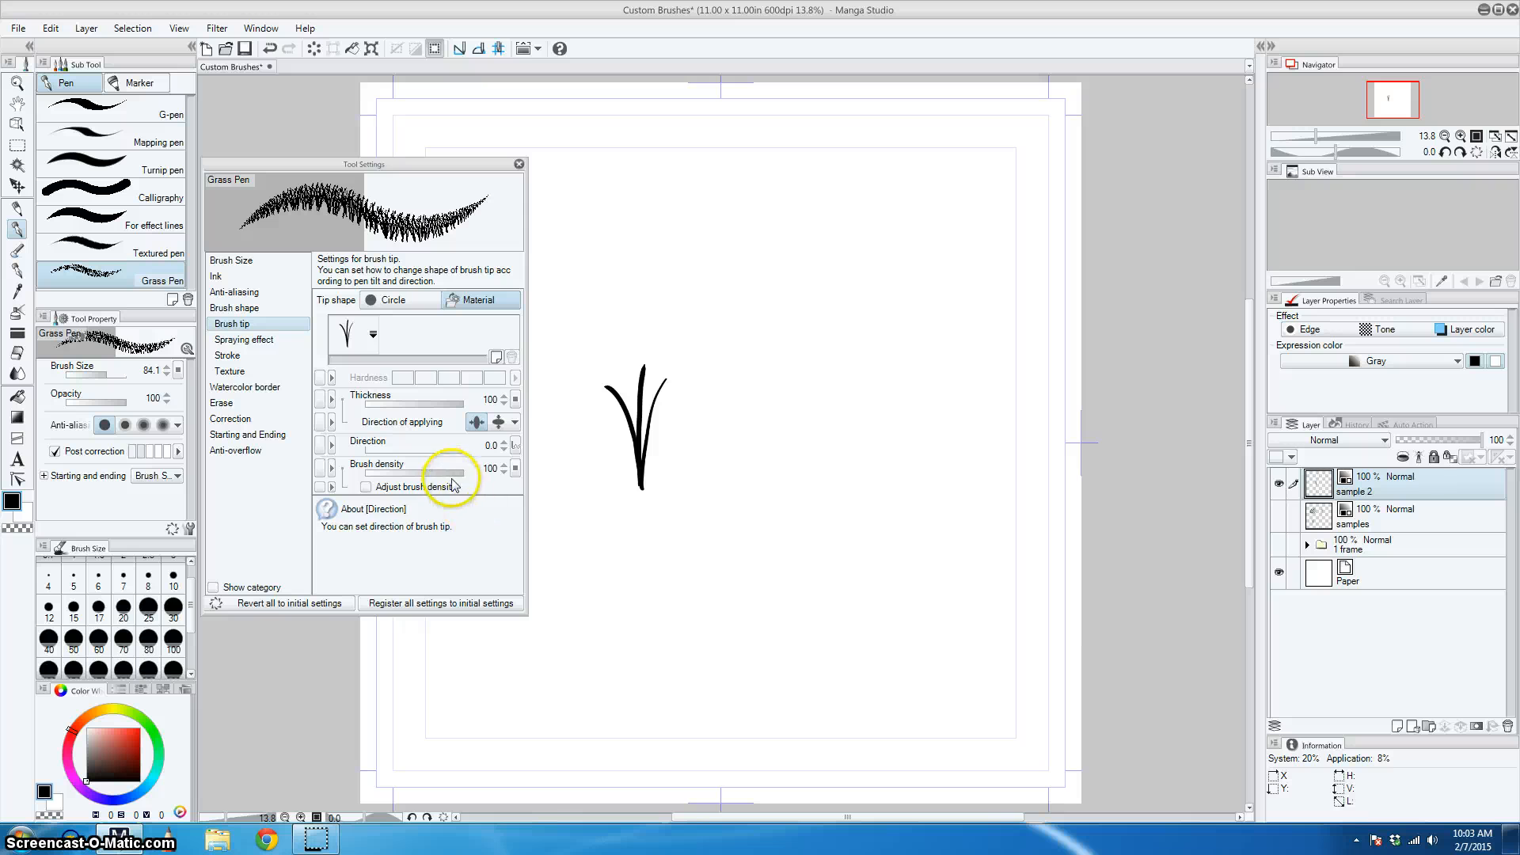
Review the Grass Pen's watercolor border, erase and correction settings.
click(253, 387)
click(232, 406)
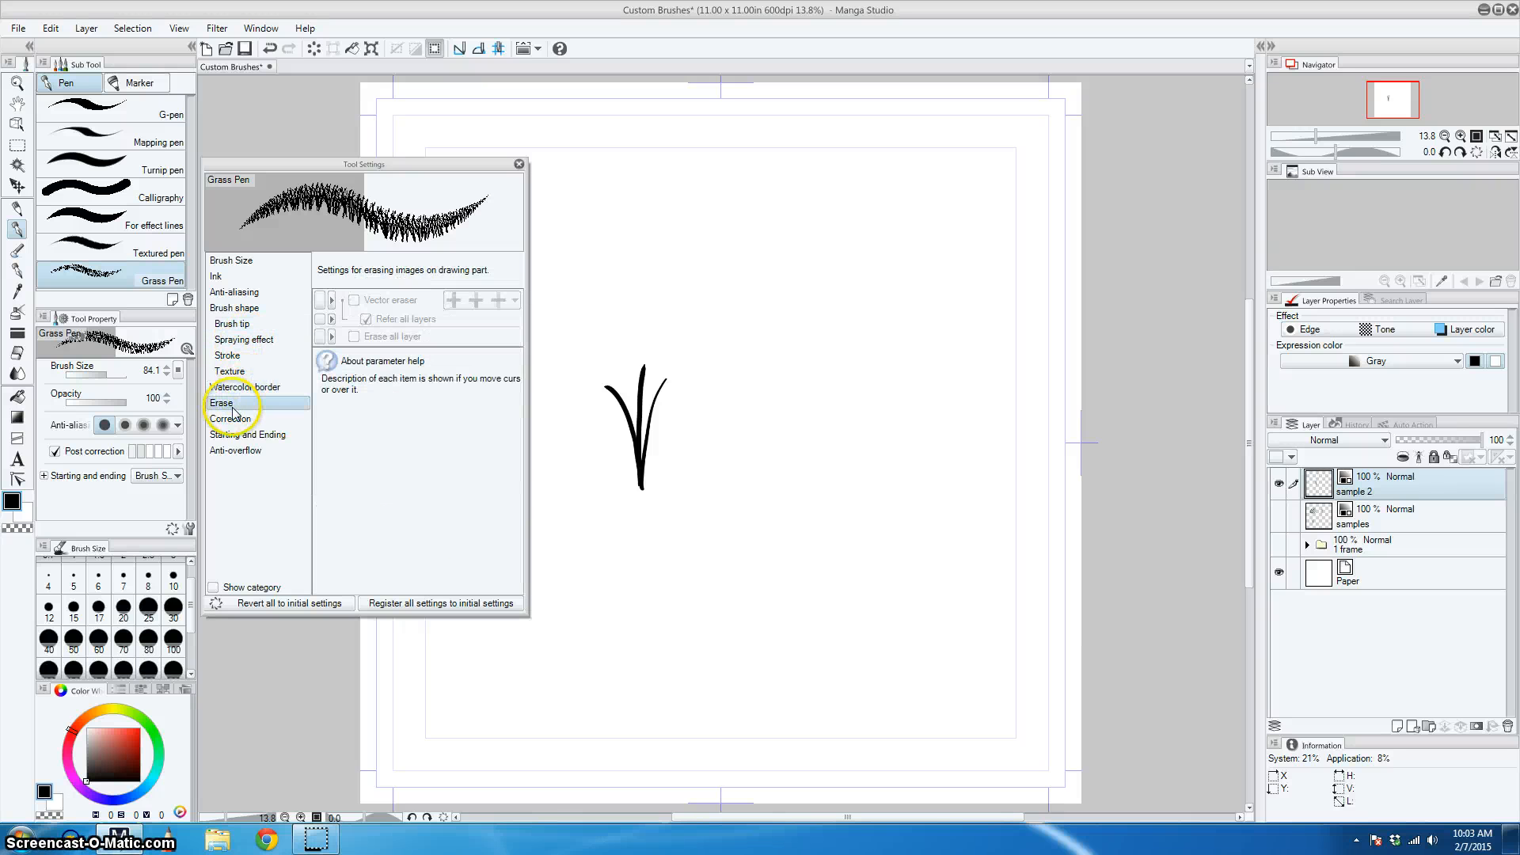
click(237, 420)
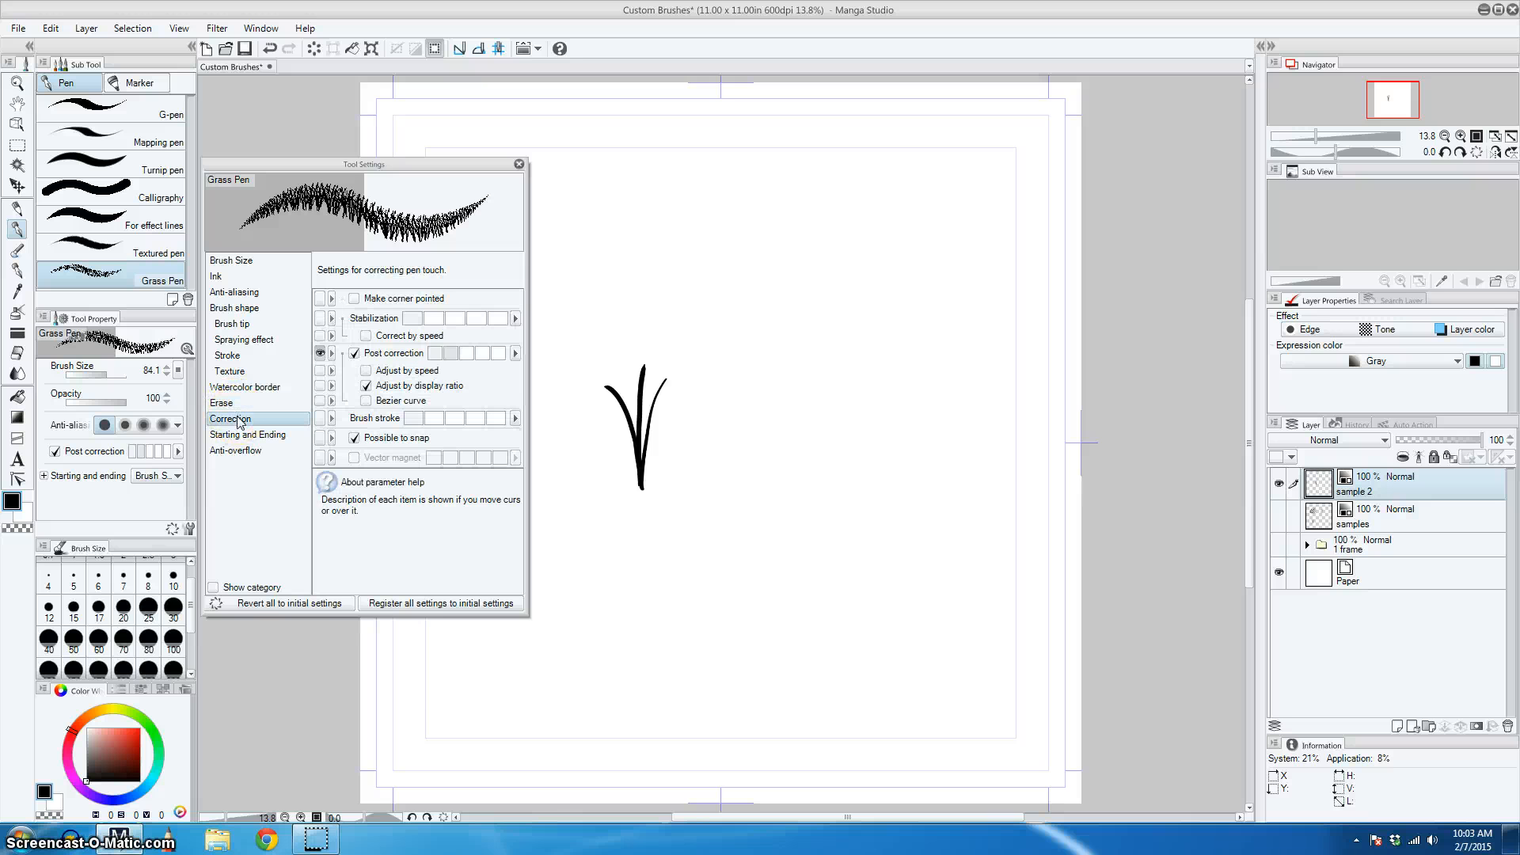
click(346, 348)
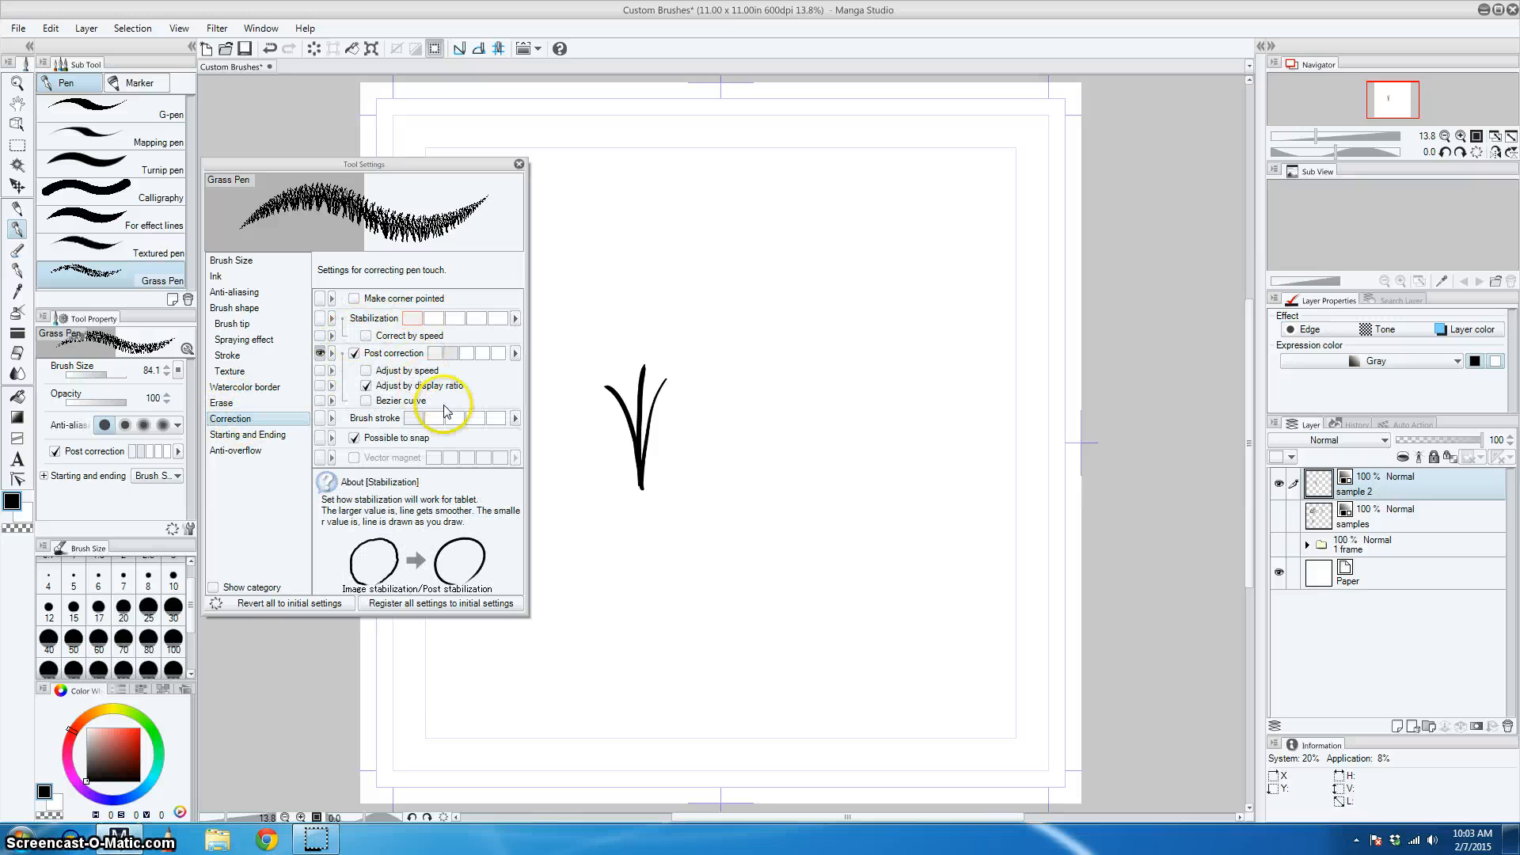
click(365, 385)
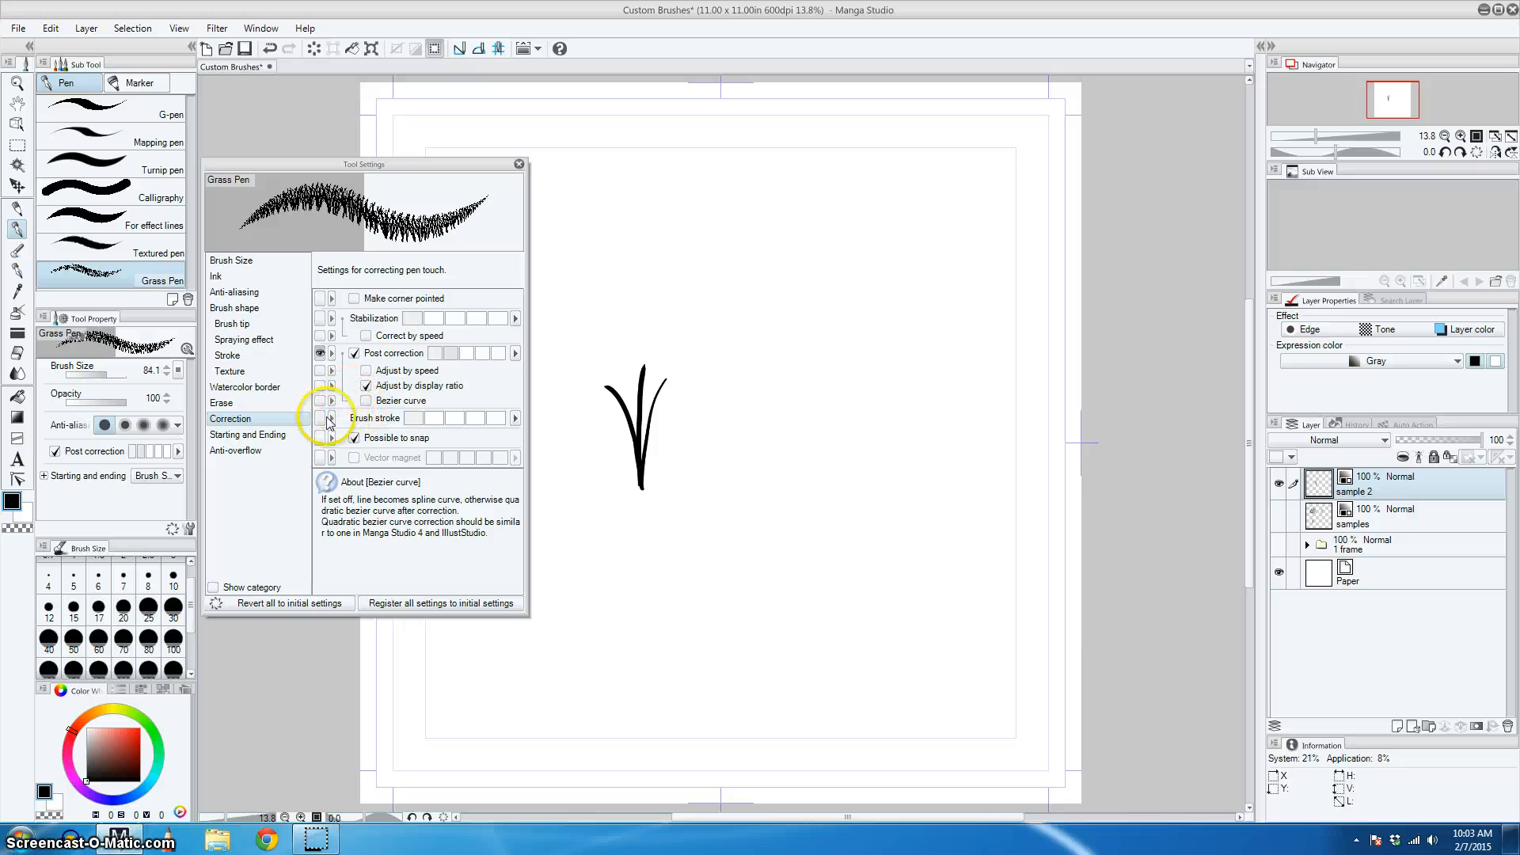
Turn off both the Starting and Ending effects of the Grass Pen, and check its anti-overflow settings.
click(259, 436)
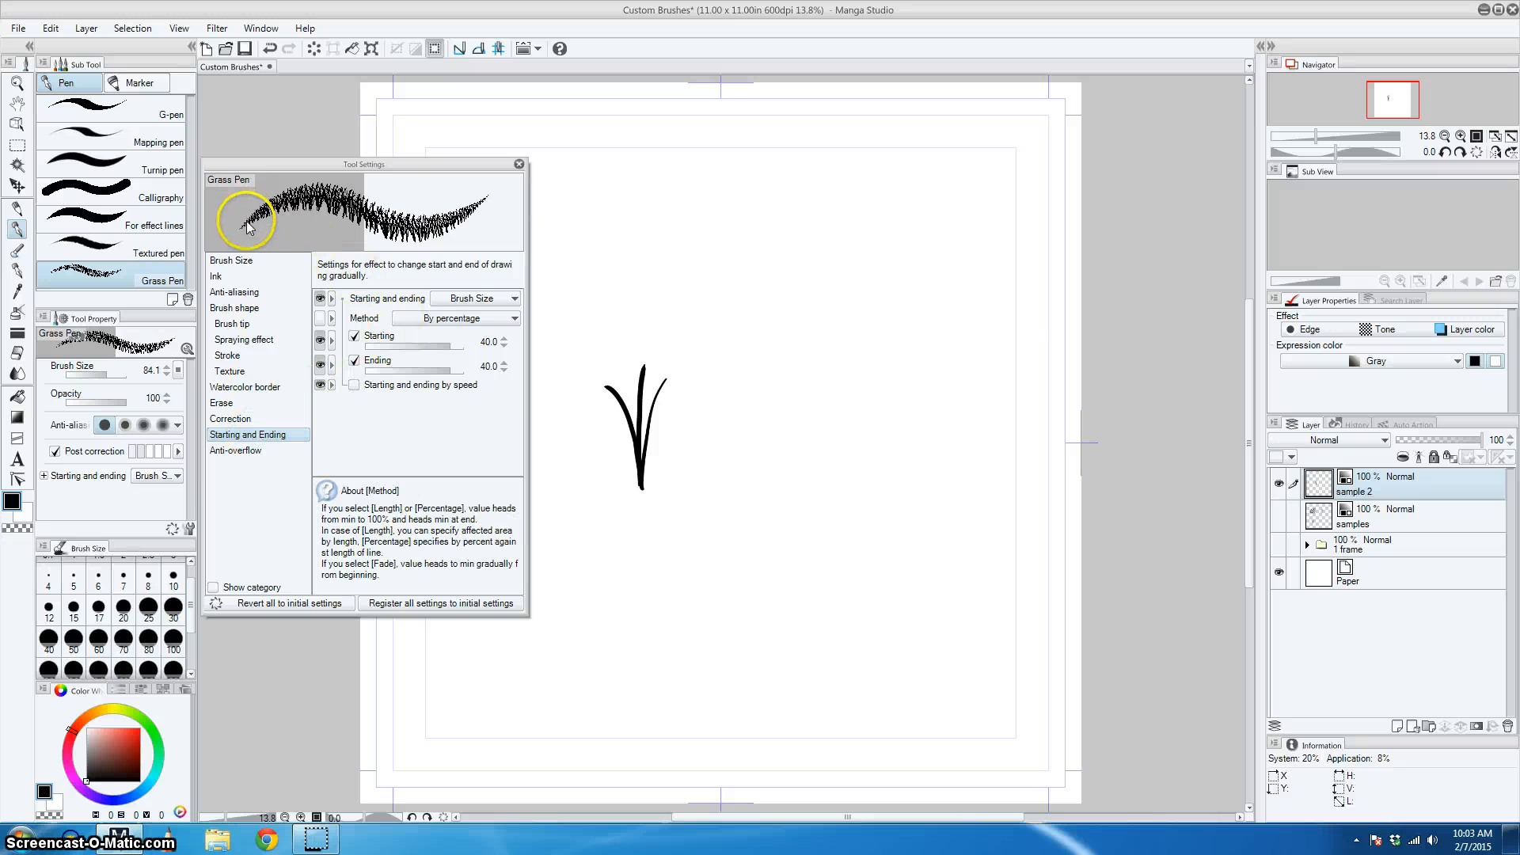
click(355, 337)
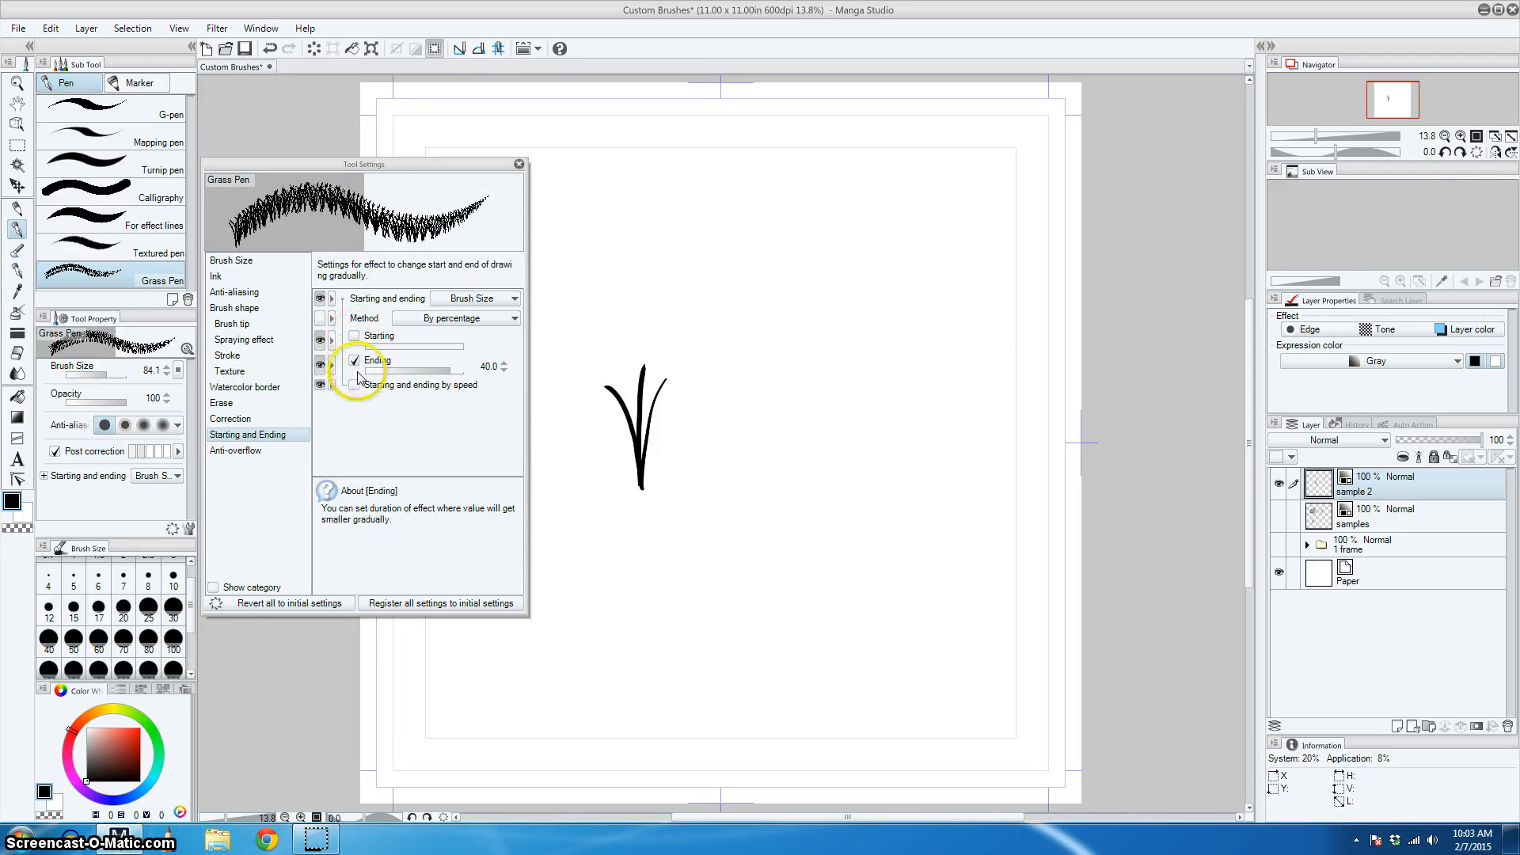
click(355, 362)
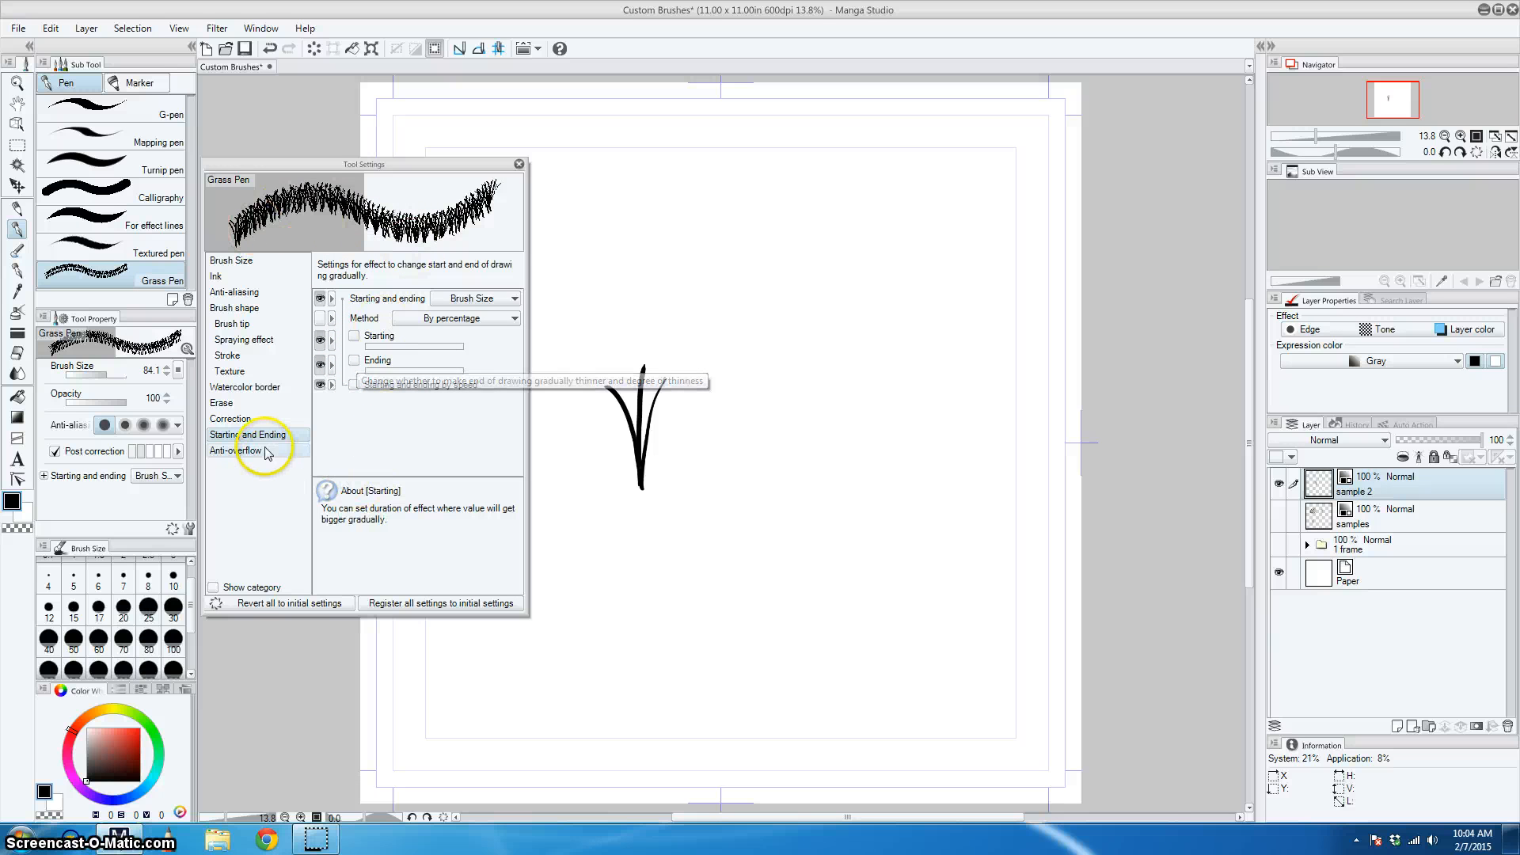
click(256, 451)
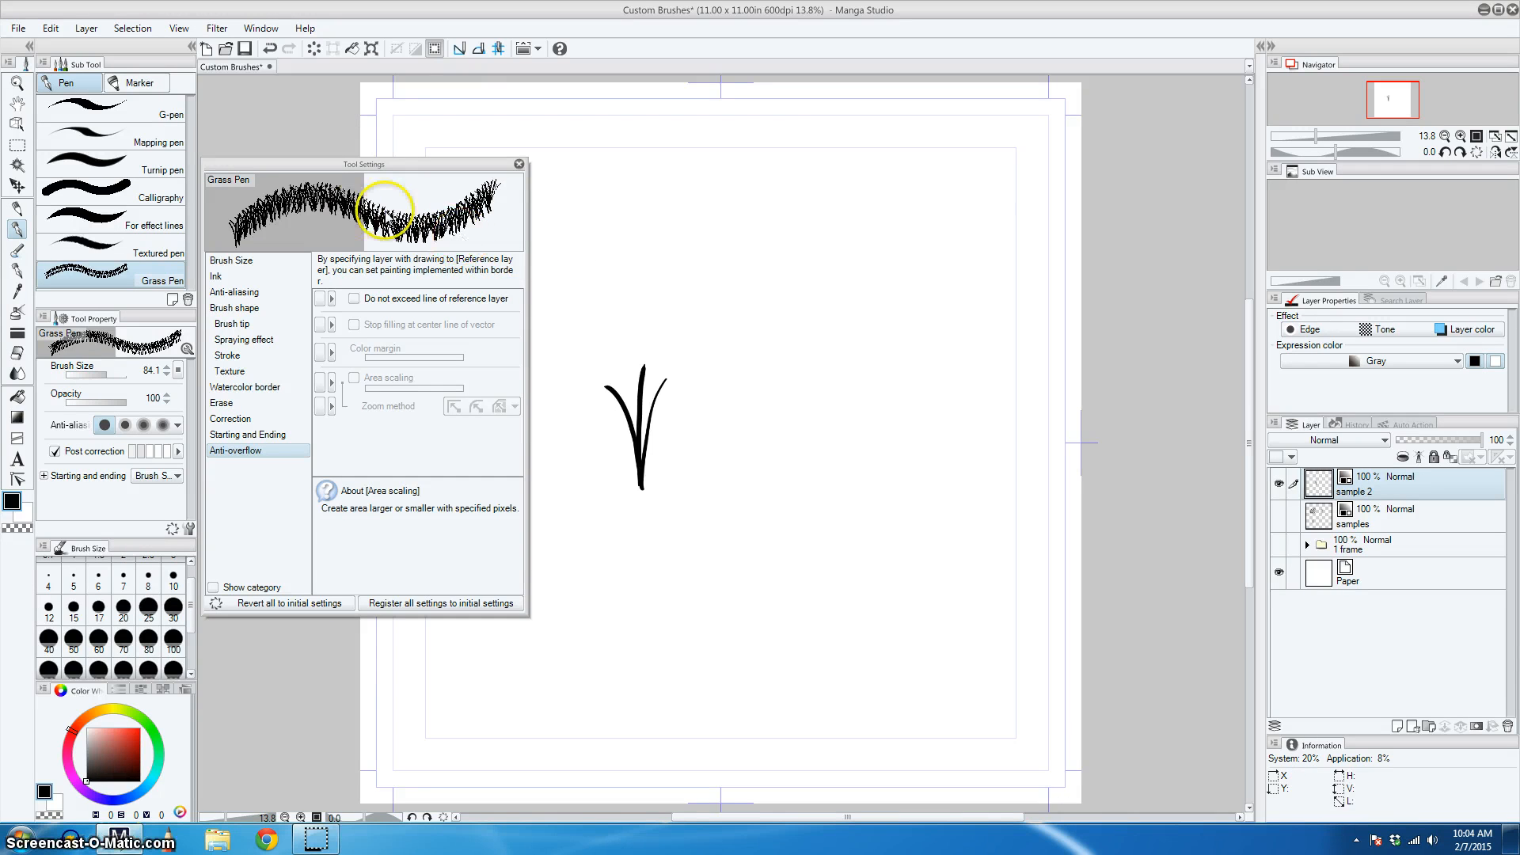
Close the tool settings and paint a short test stroke above the grass tuft with the Grass Pen at size 255.5.
click(664, 254)
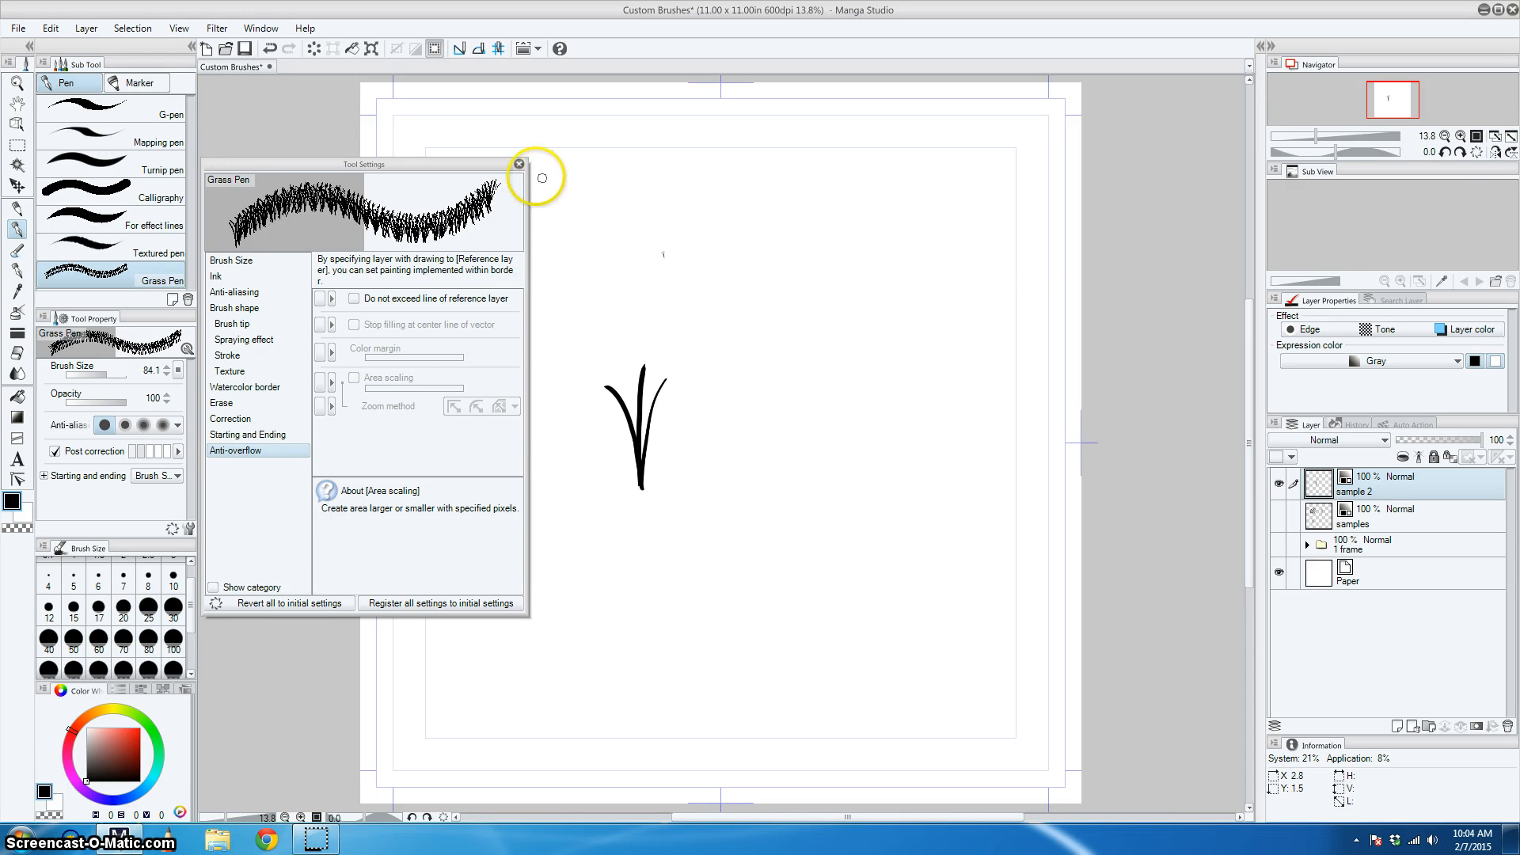
click(519, 164)
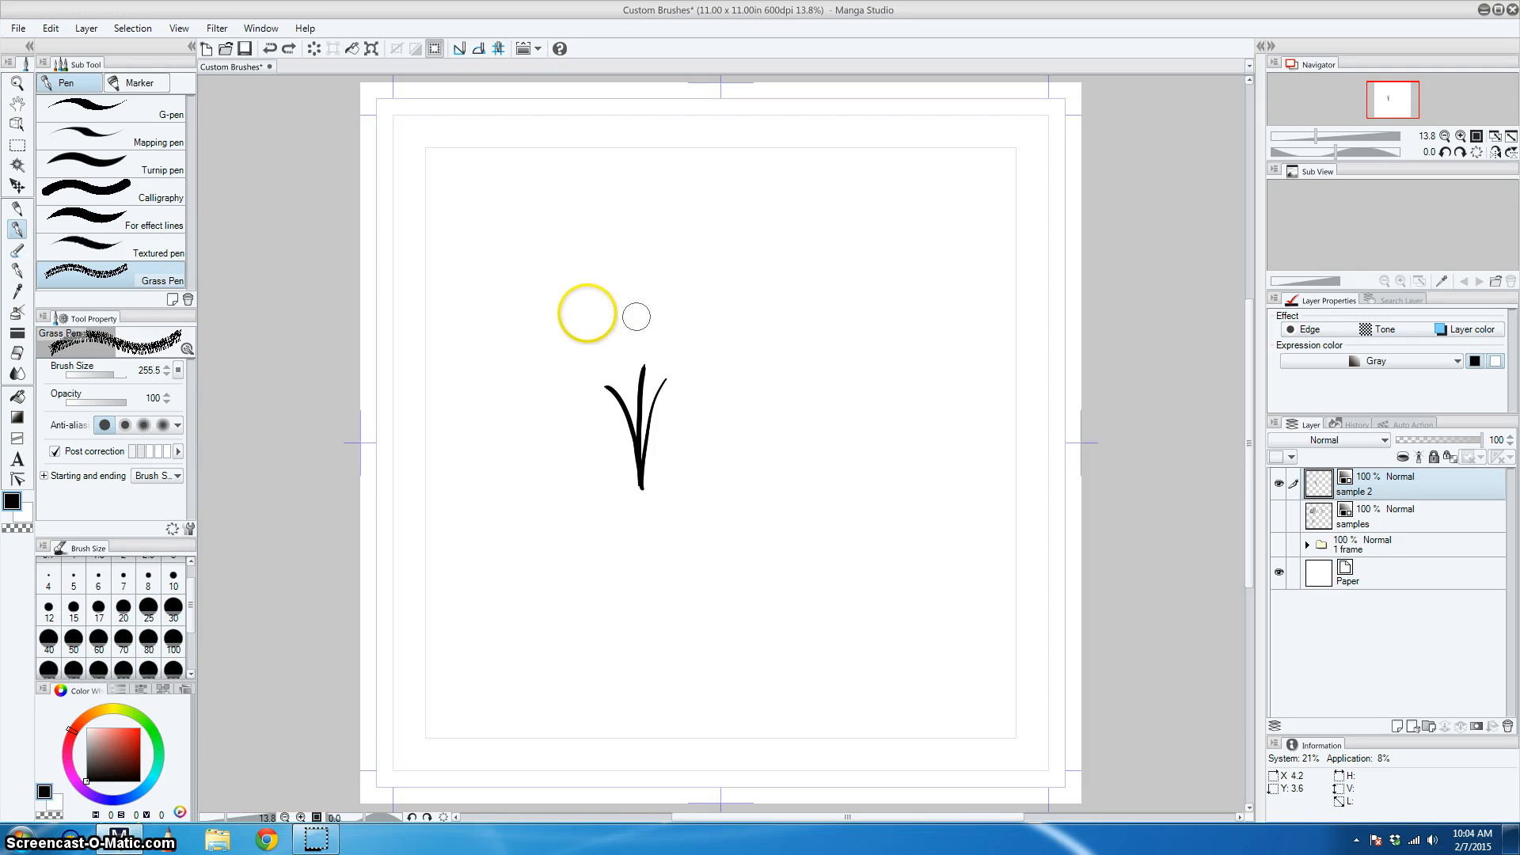
drag(579, 315, 770, 300)
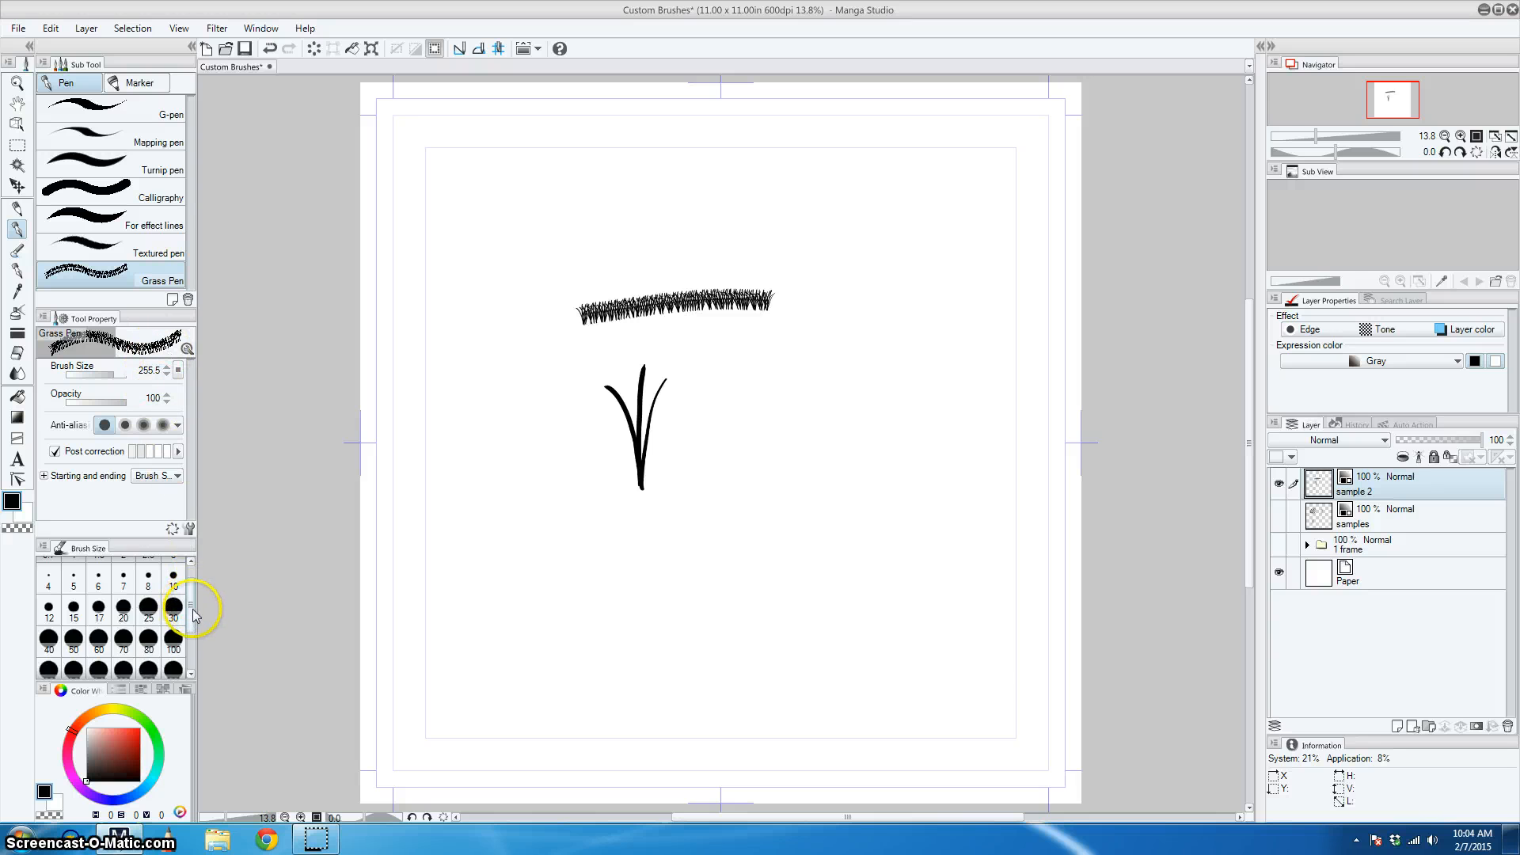
Set the Grass Pen's brush size to 1000 and paint a wide patch of grass below the tuft.
drag(194, 614, 199, 636)
click(167, 643)
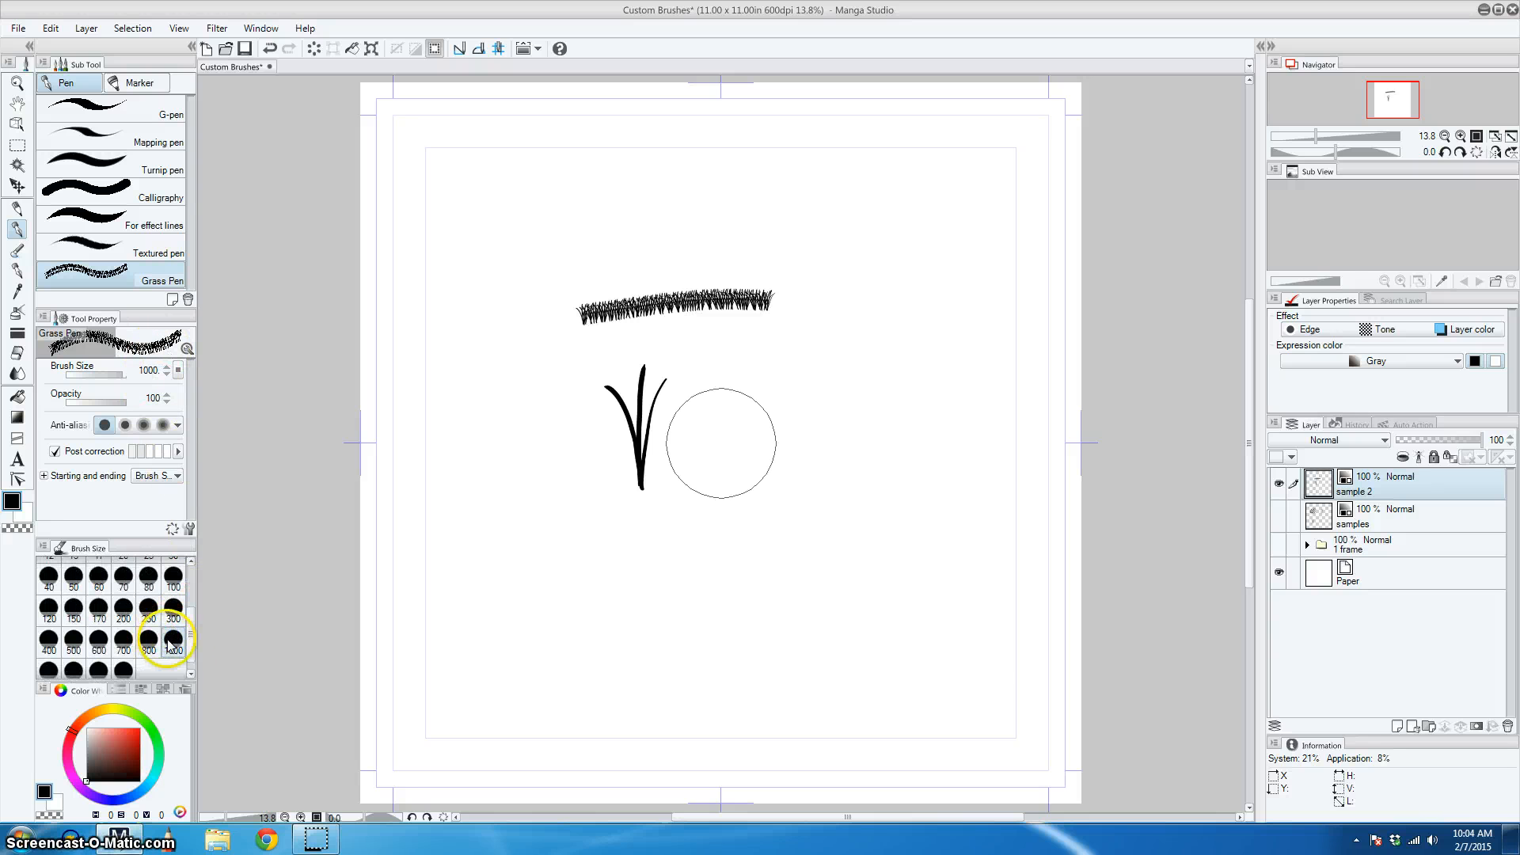
mouse_move(591, 619)
mouse_down()
mouse_move(750, 588)
mouse_move(889, 582)
mouse_move(697, 604)
mouse_move(556, 668)
mouse_move(725, 630)
mouse_move(954, 630)
mouse_move(921, 616)
mouse_move(673, 647)
mouse_move(523, 724)
mouse_up()
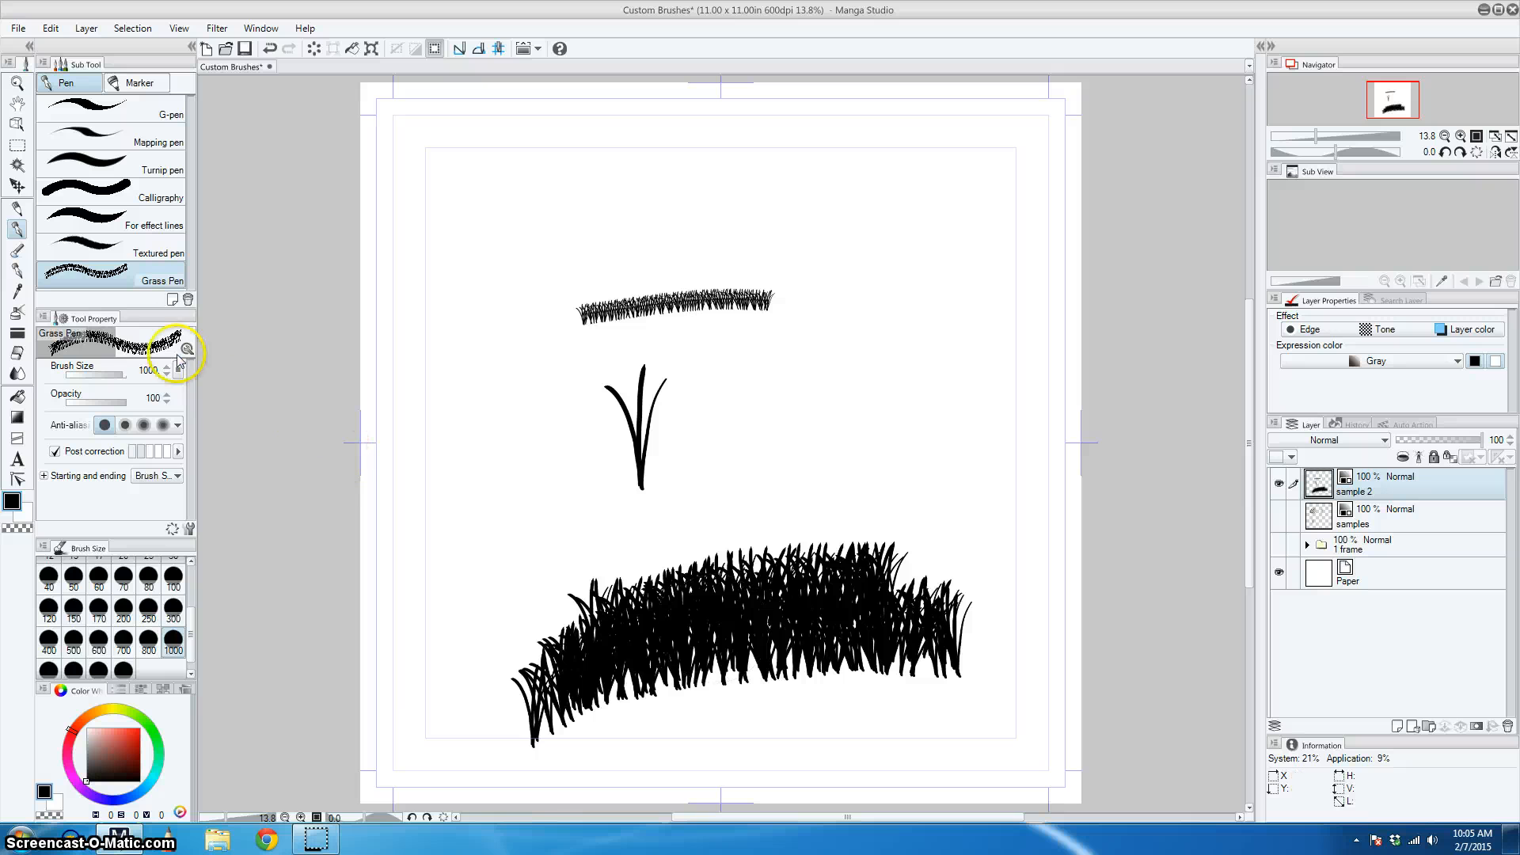
Reopen the Grass Pen's detailed settings, check what affects its brush size, and reduce the size to 609.4.
click(190, 529)
click(245, 264)
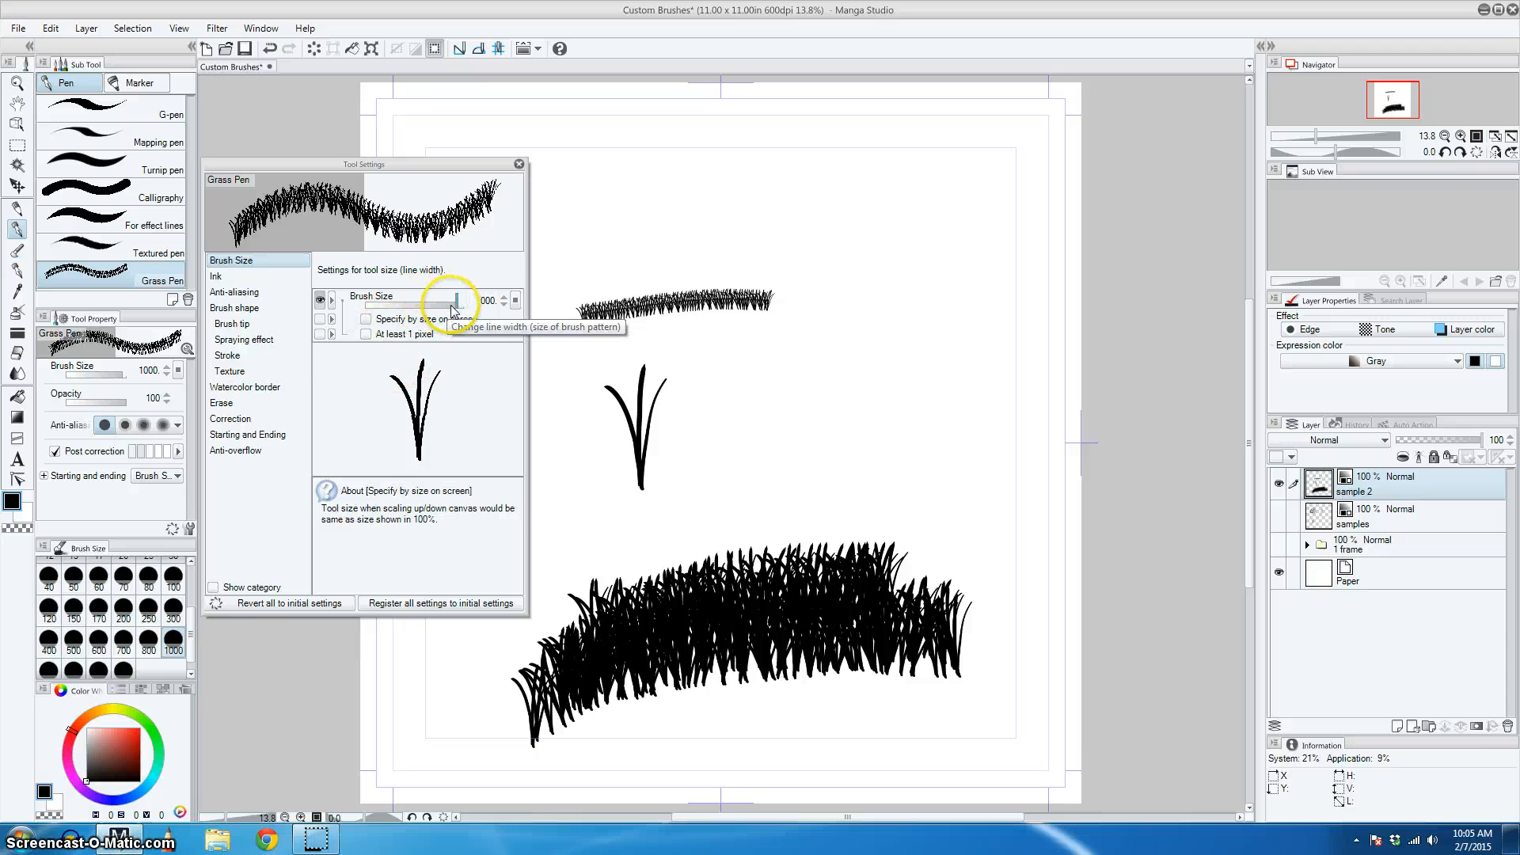
click(515, 303)
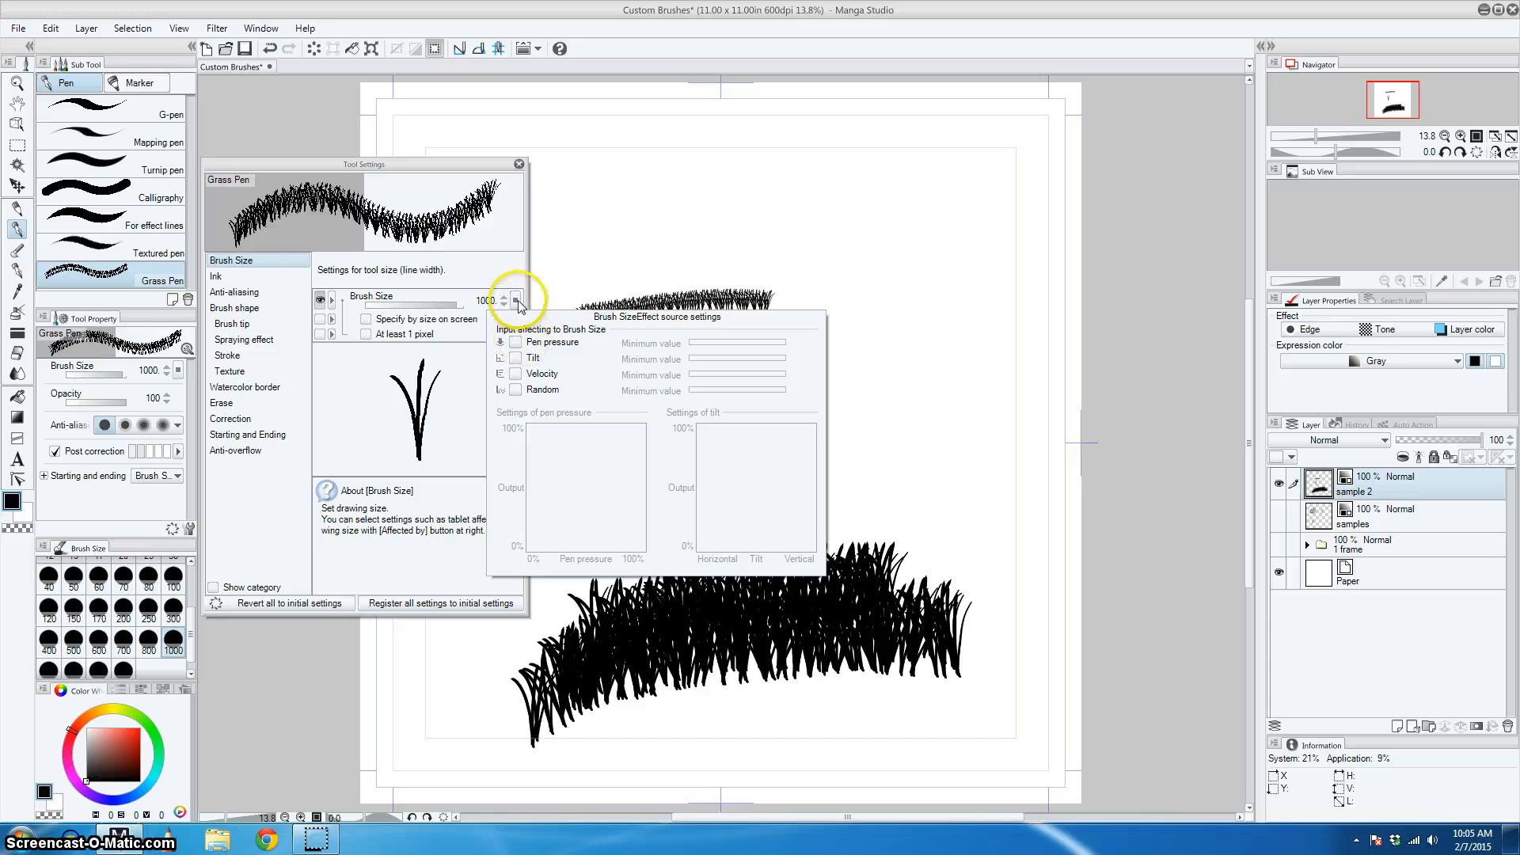
mouse_move(463, 305)
mouse_down()
mouse_move(432, 307)
mouse_move(453, 314)
mouse_up()
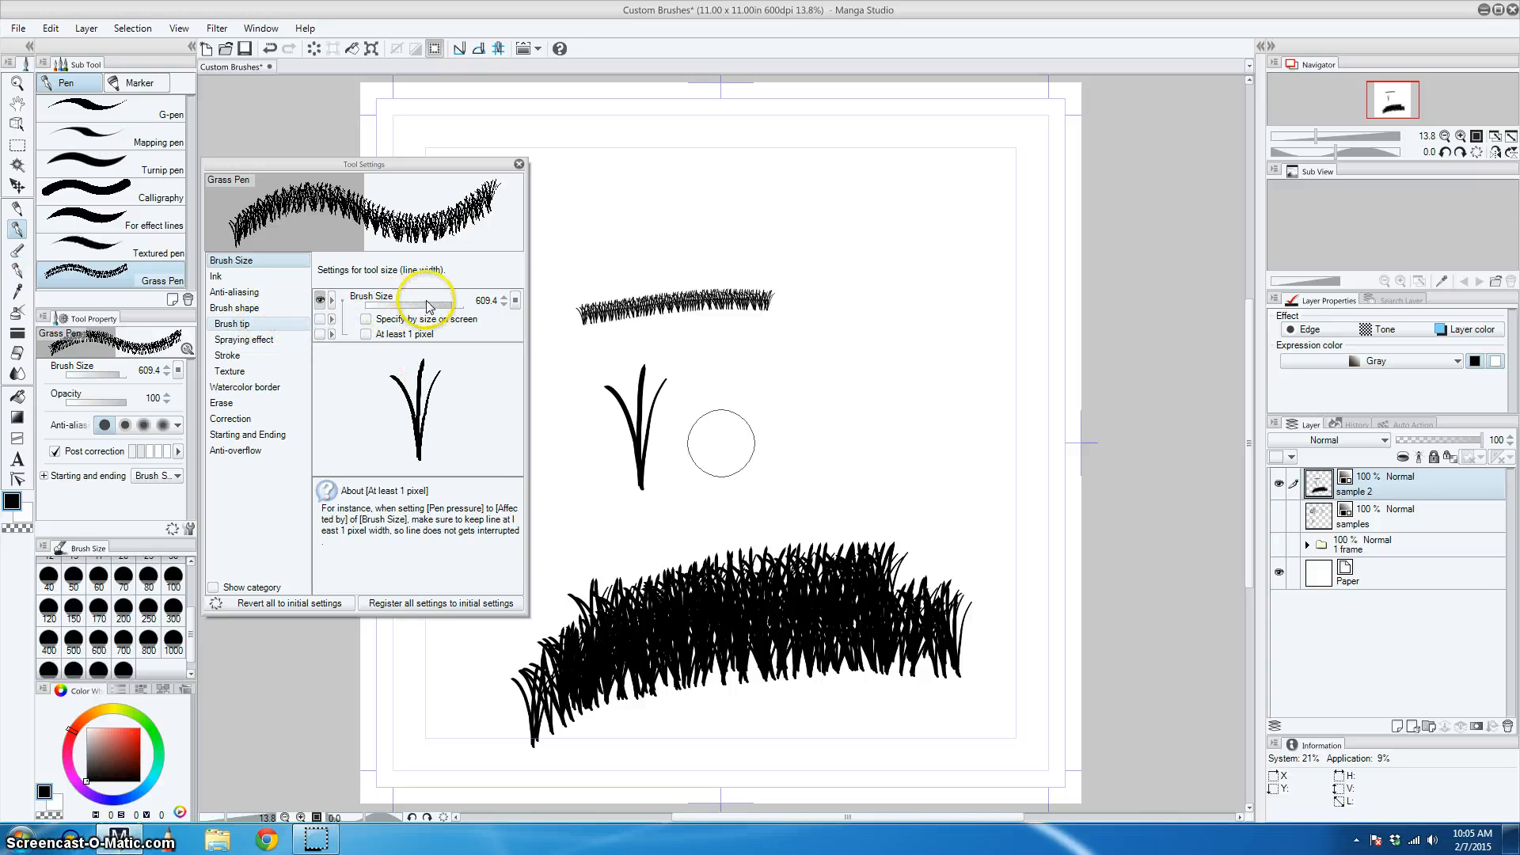
Raise the random effect on the brush tip direction to 19 and paint a test patch beside the grass tuft.
click(296, 324)
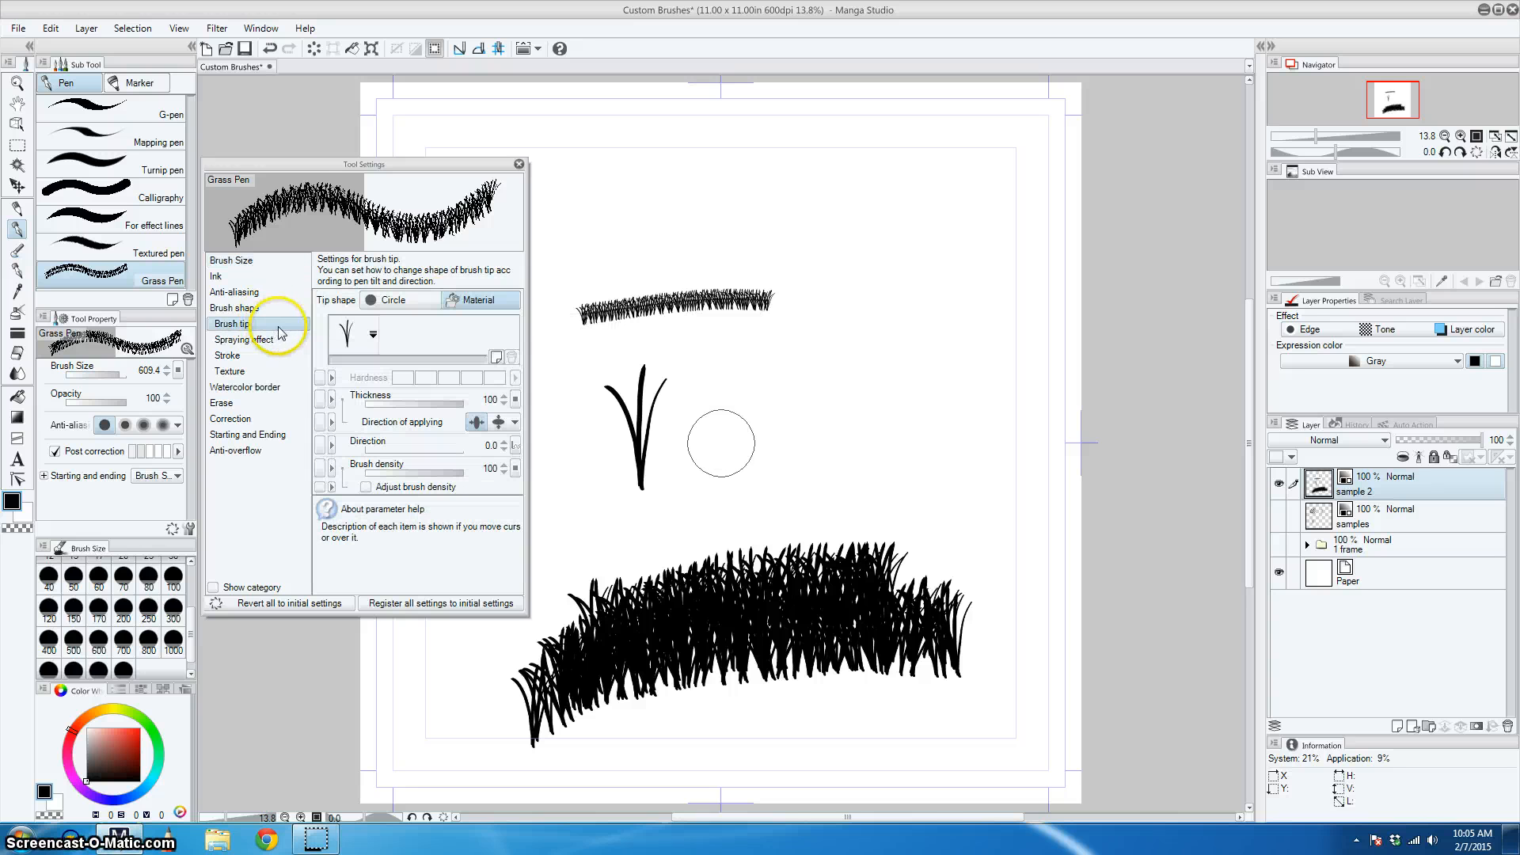
click(516, 446)
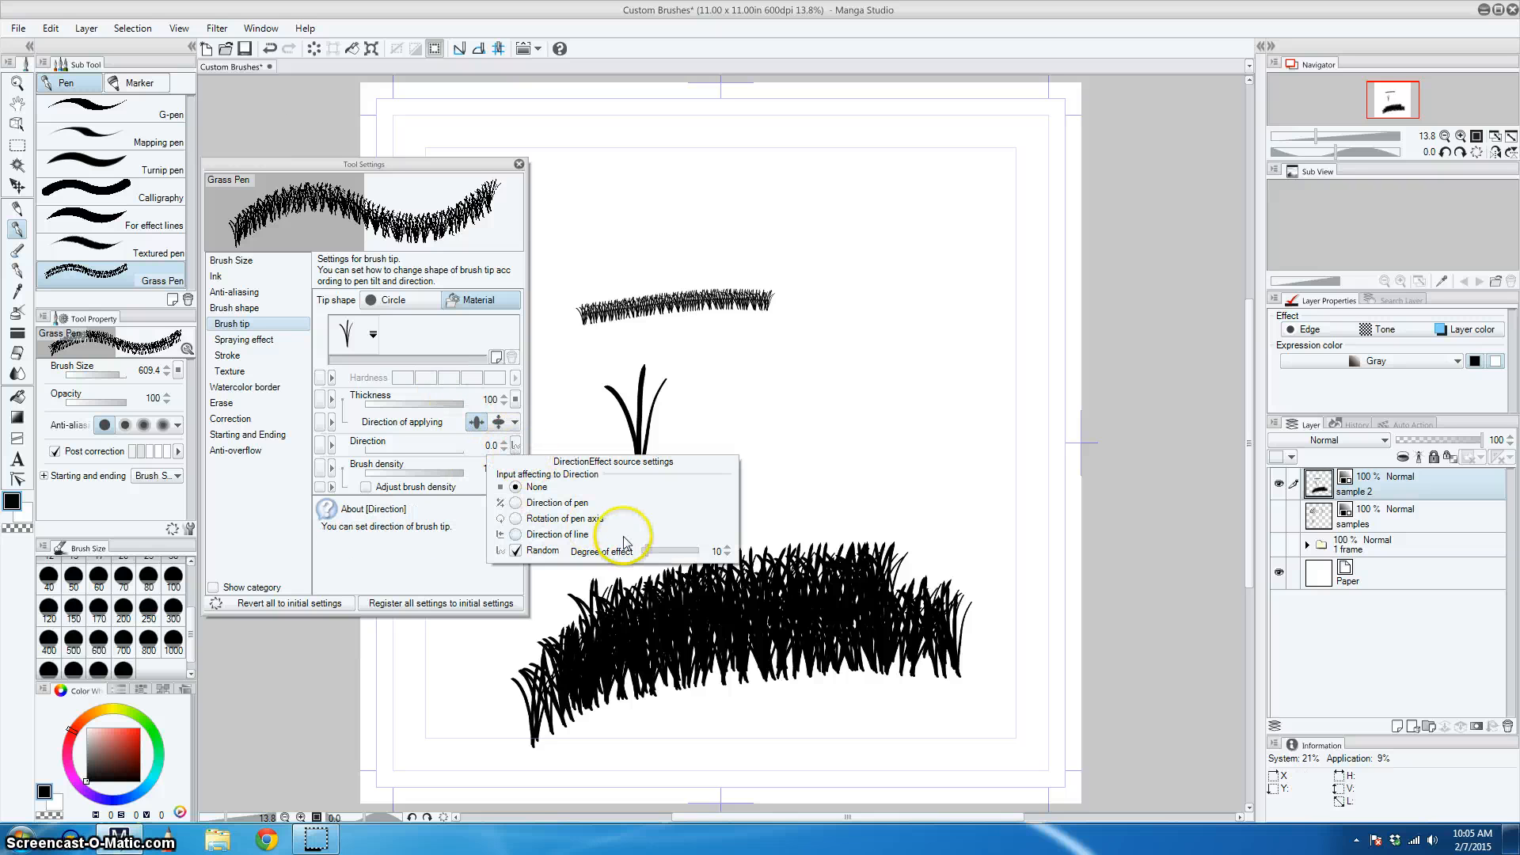
click(648, 552)
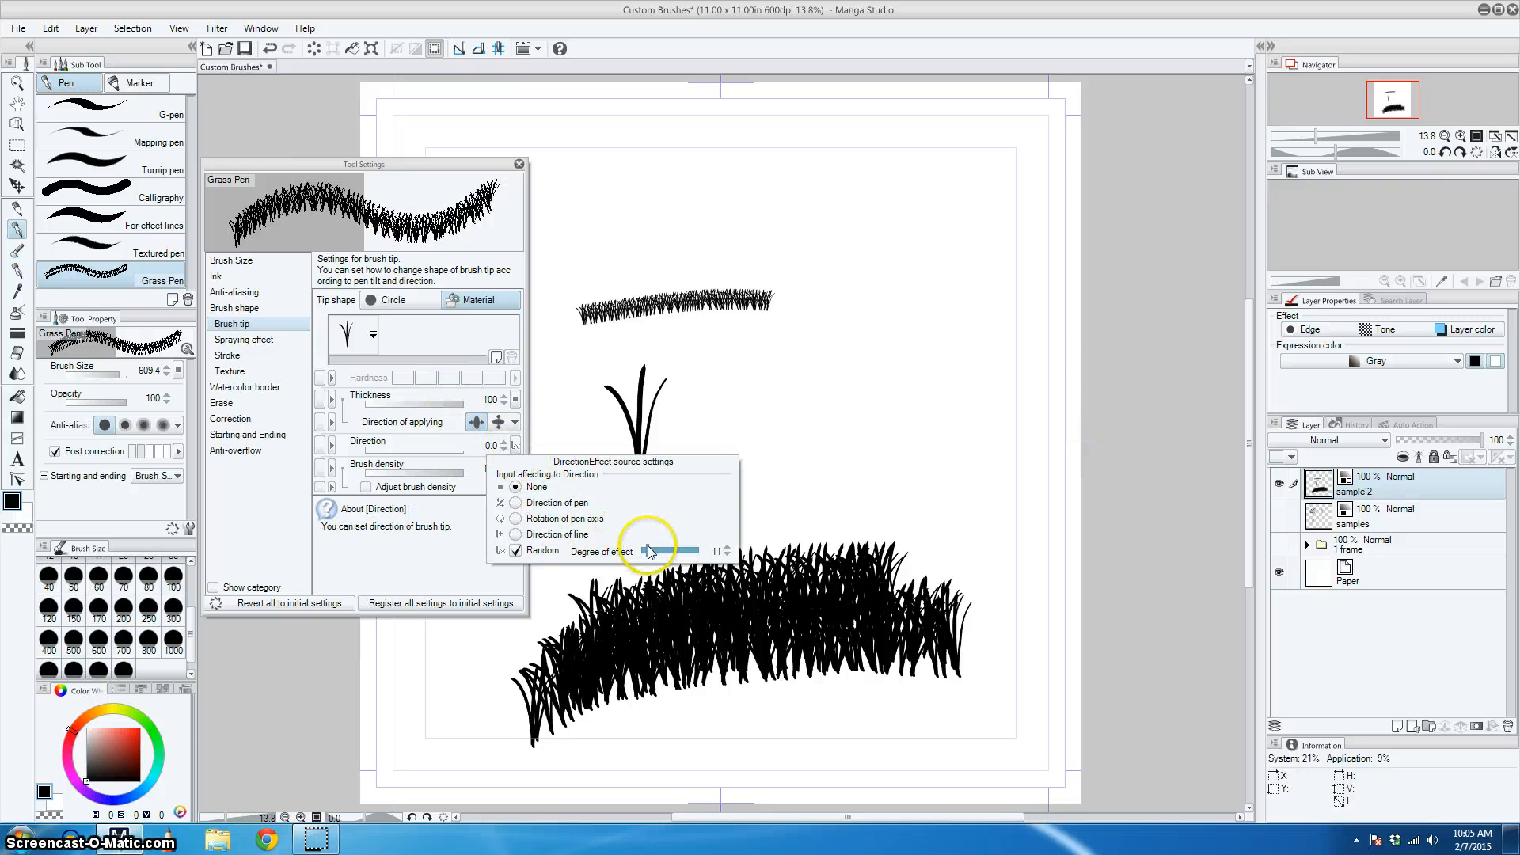
click(648, 552)
drag(651, 552, 654, 552)
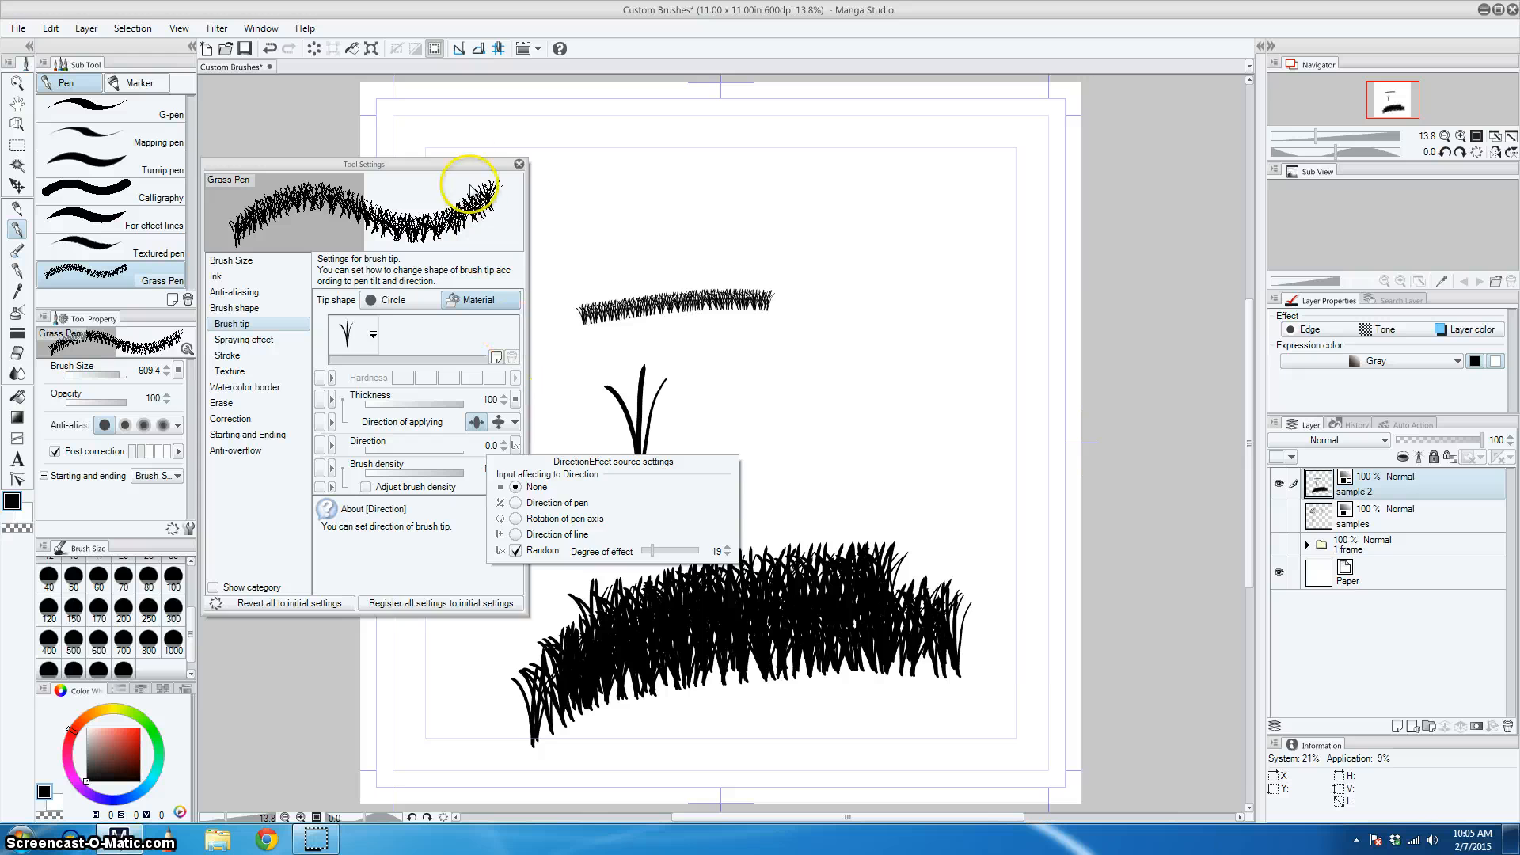
click(470, 189)
click(519, 164)
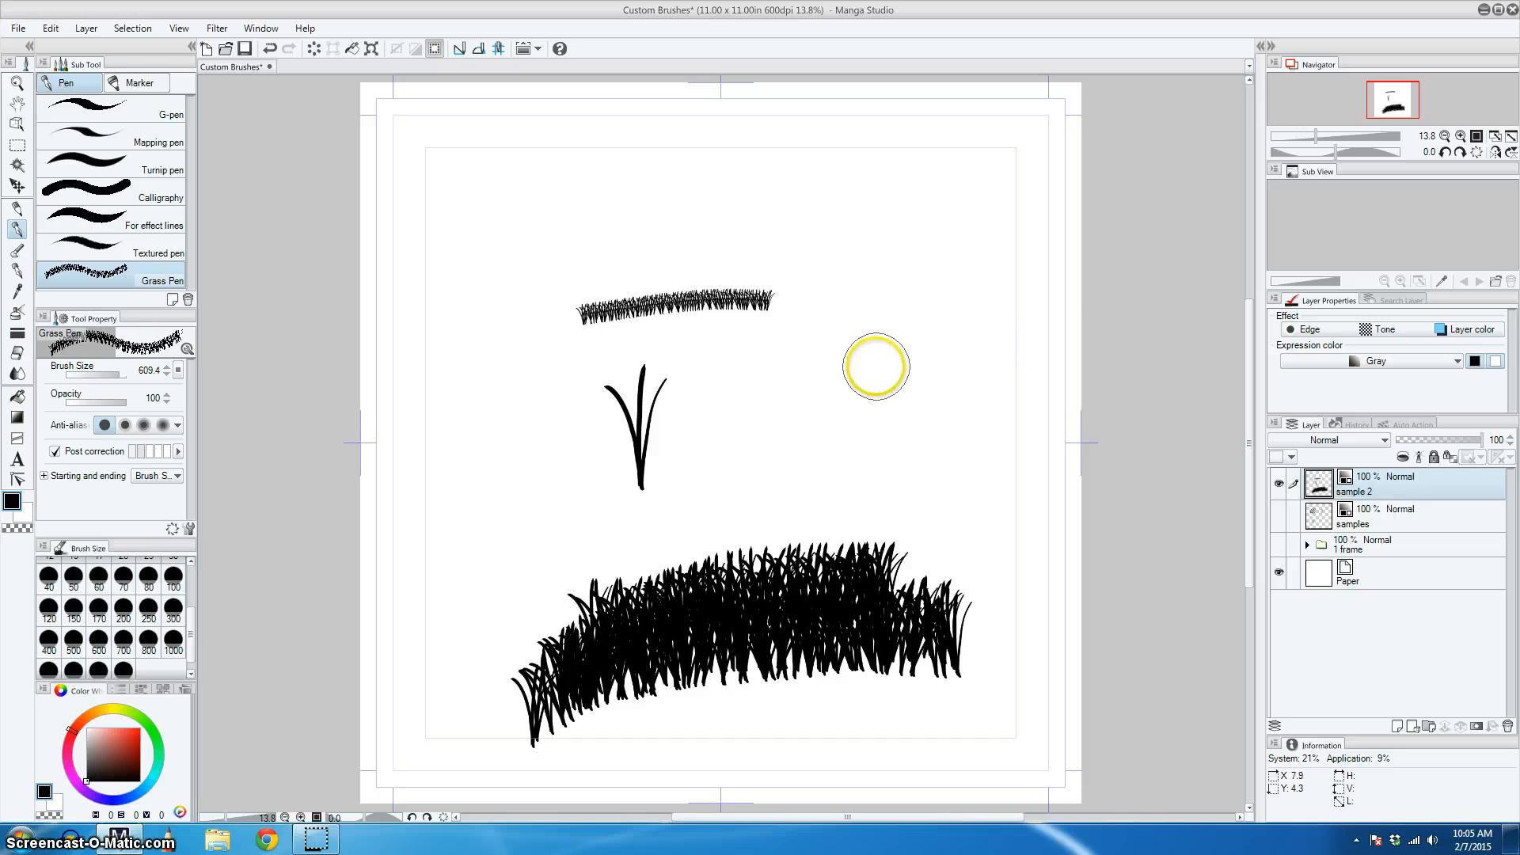
click(777, 388)
mouse_move(777, 388)
mouse_down()
mouse_move(958, 354)
mouse_move(802, 393)
mouse_move(739, 441)
mouse_move(846, 409)
mouse_move(719, 476)
mouse_move(967, 390)
mouse_move(890, 385)
mouse_move(816, 422)
mouse_up()
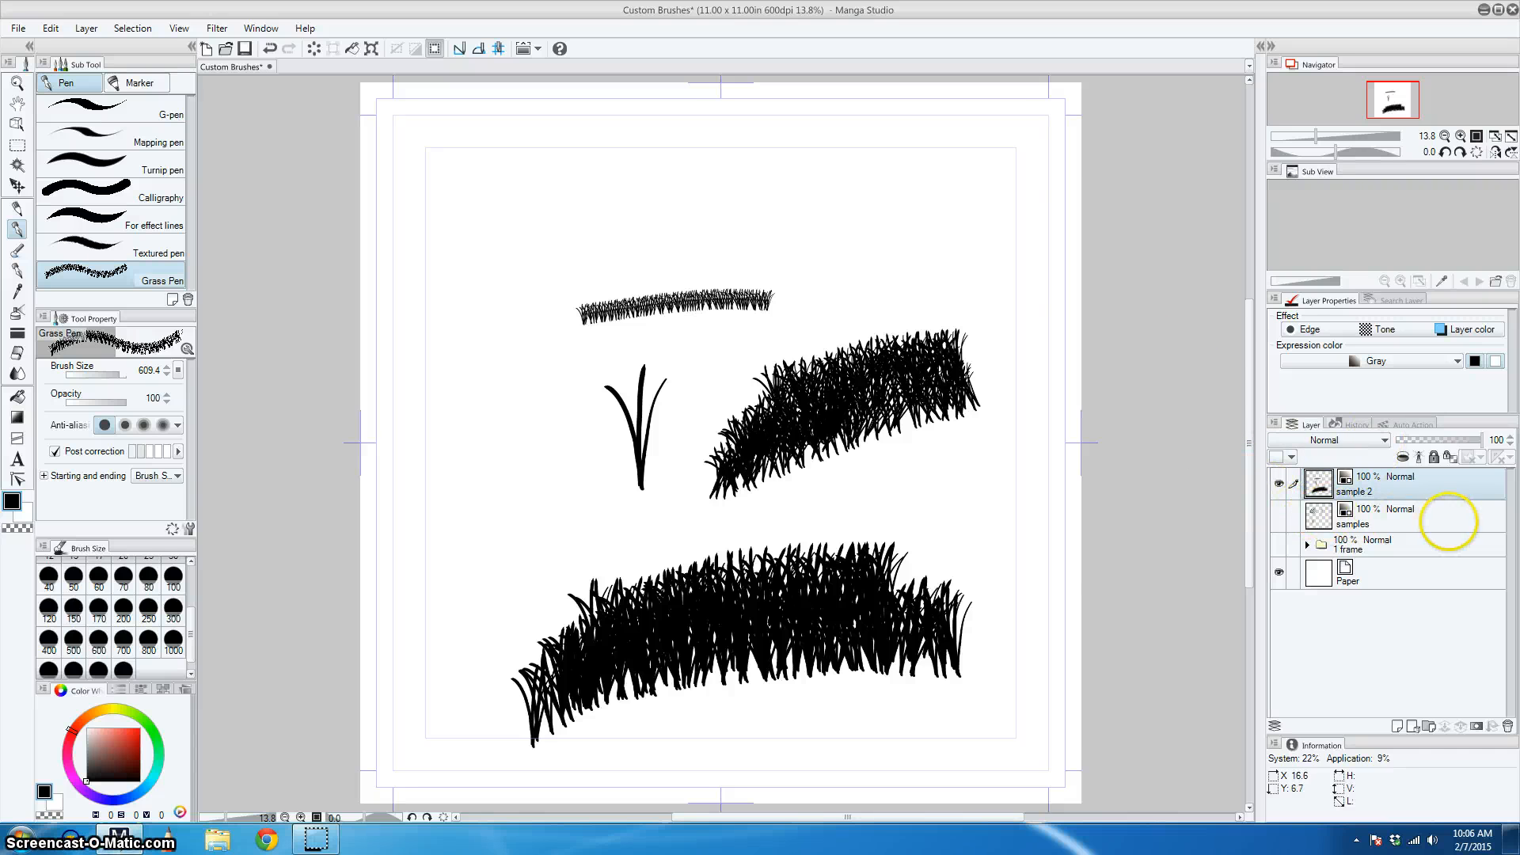
Hide the "sample 2" layer, show the "1 frame" folder and select its "inks" layer for drawing.
click(1443, 524)
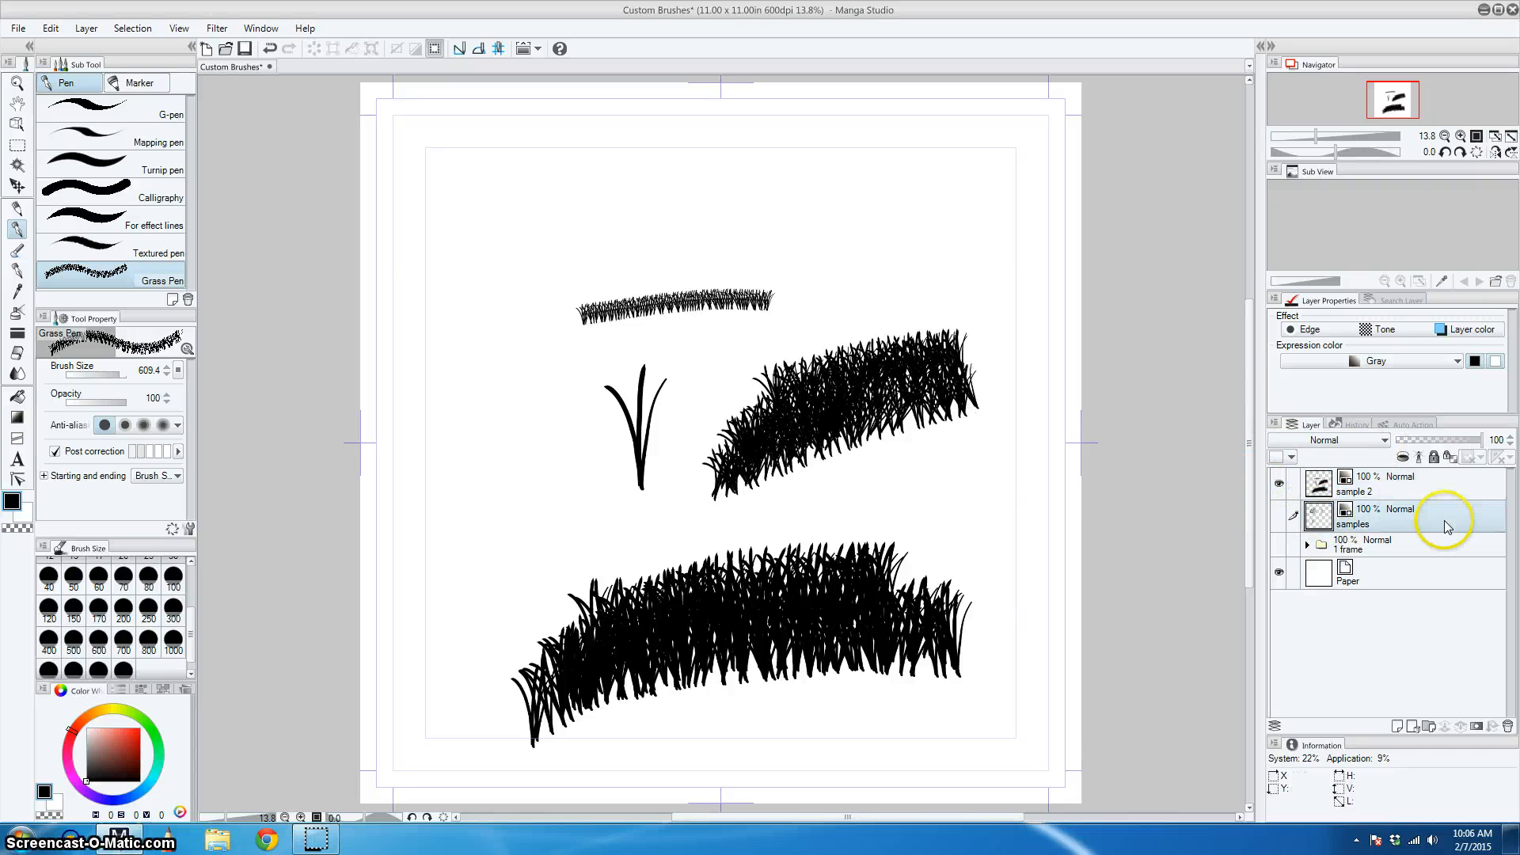
click(1279, 483)
click(1279, 515)
click(1279, 544)
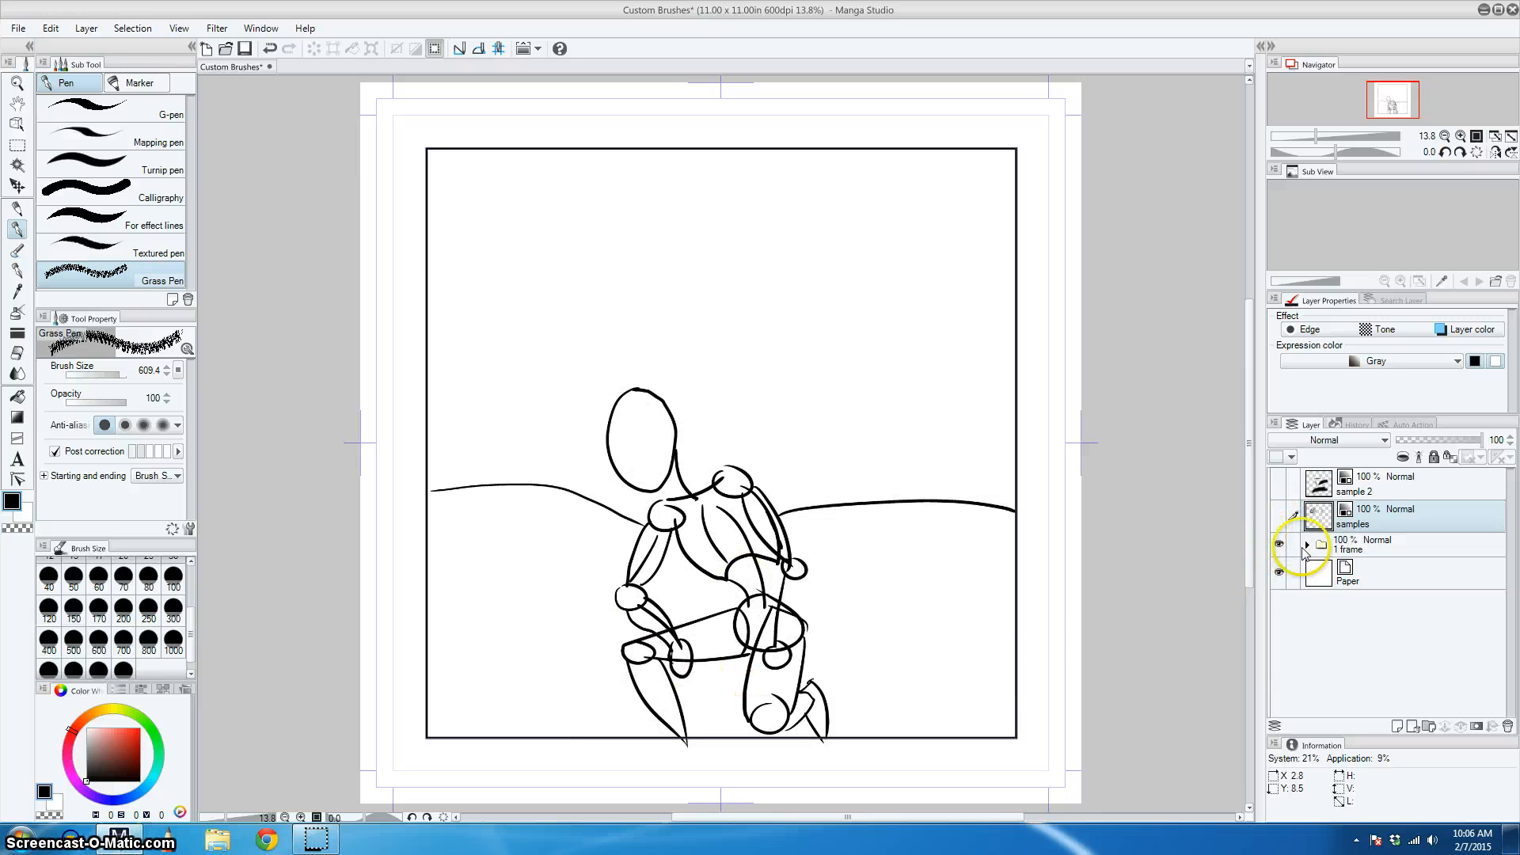
click(1307, 546)
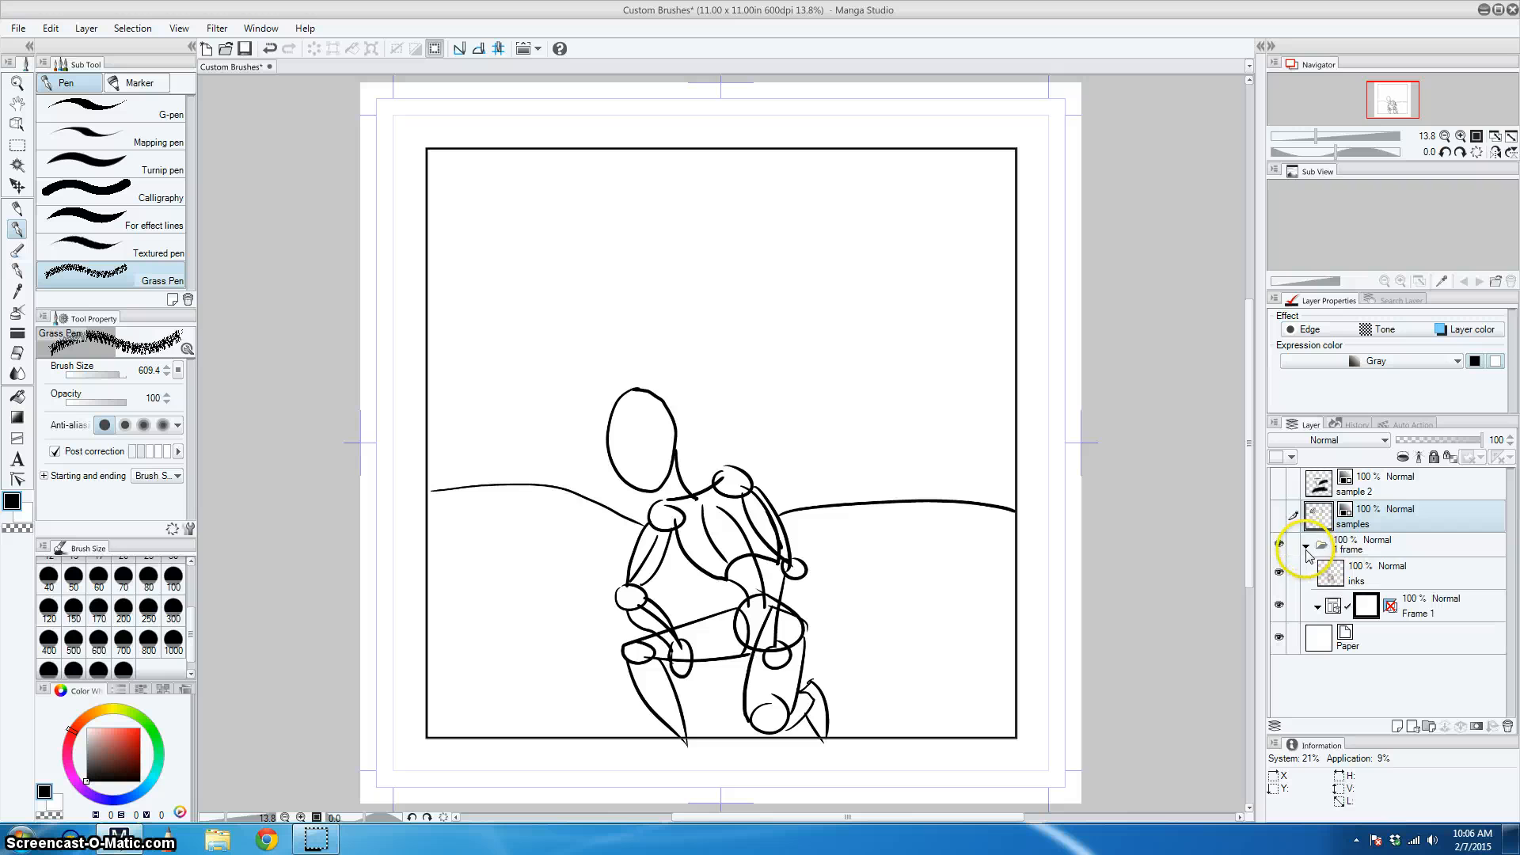
click(1349, 574)
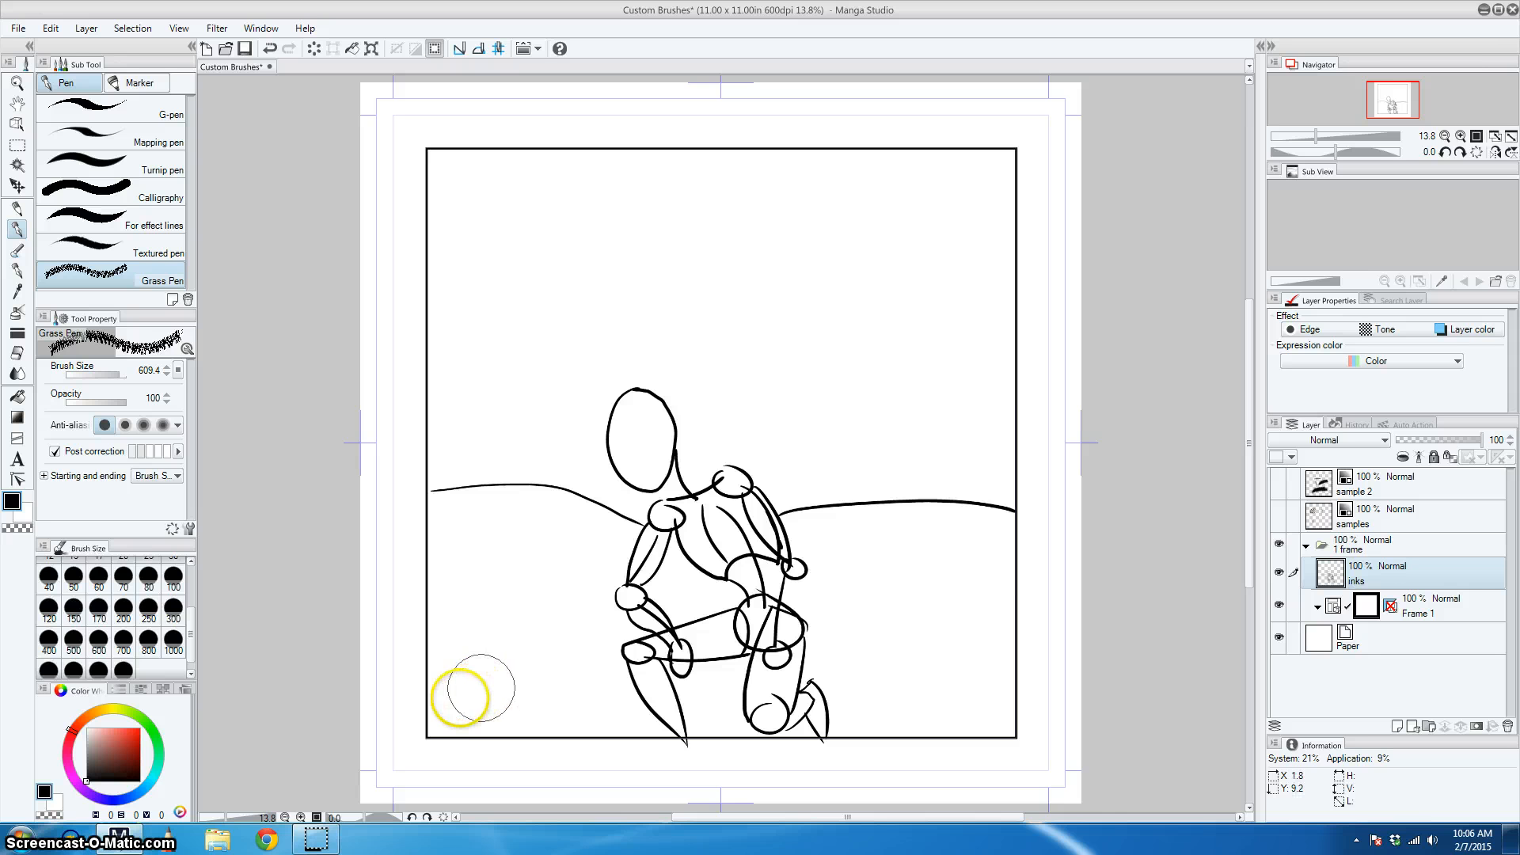
Paint grass along the lower edge of the frame, from its left corner towards the kneeling figure.
mouse_move(428, 716)
mouse_down()
mouse_move(657, 712)
mouse_move(451, 724)
mouse_move(624, 697)
mouse_move(549, 687)
mouse_move(420, 712)
mouse_move(509, 685)
mouse_move(647, 682)
mouse_move(532, 664)
mouse_move(412, 695)
mouse_move(546, 661)
mouse_move(649, 664)
mouse_move(539, 640)
mouse_move(456, 665)
mouse_move(639, 689)
mouse_move(565, 718)
mouse_move(436, 730)
mouse_move(693, 714)
mouse_up()
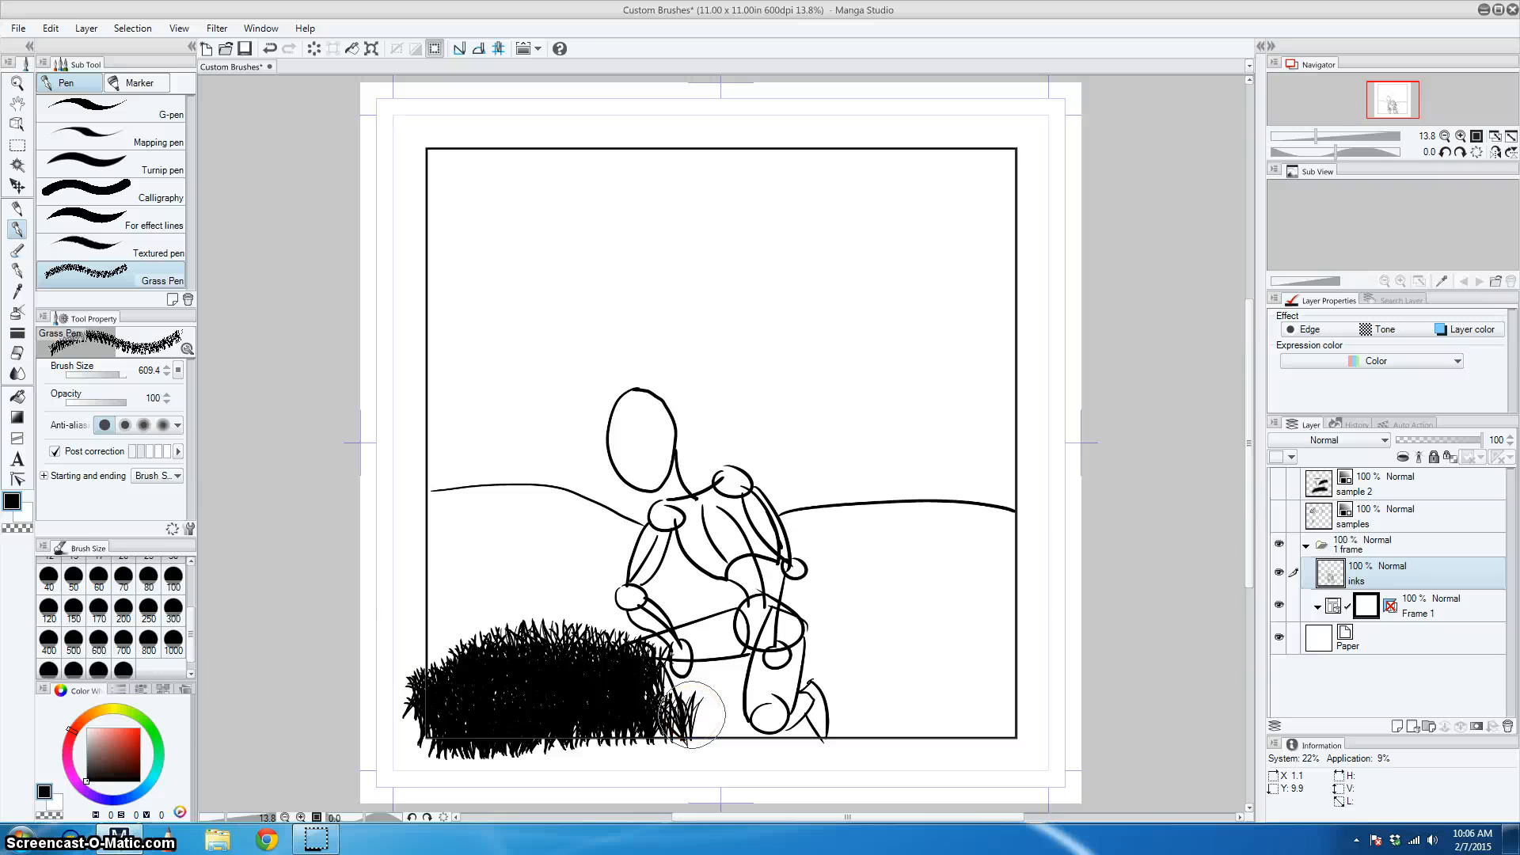